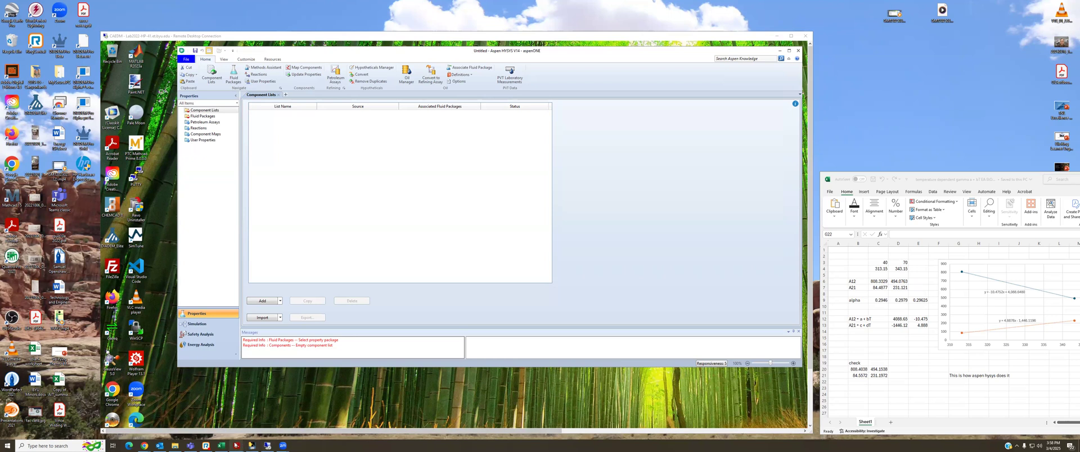
# Examine the NRTL constants in the ethyl acetate–ethanol data PDF at both temperatures, 40 and 70 °C.
pyautogui.moveTo(237, 445)
pyautogui.click(213, 423)
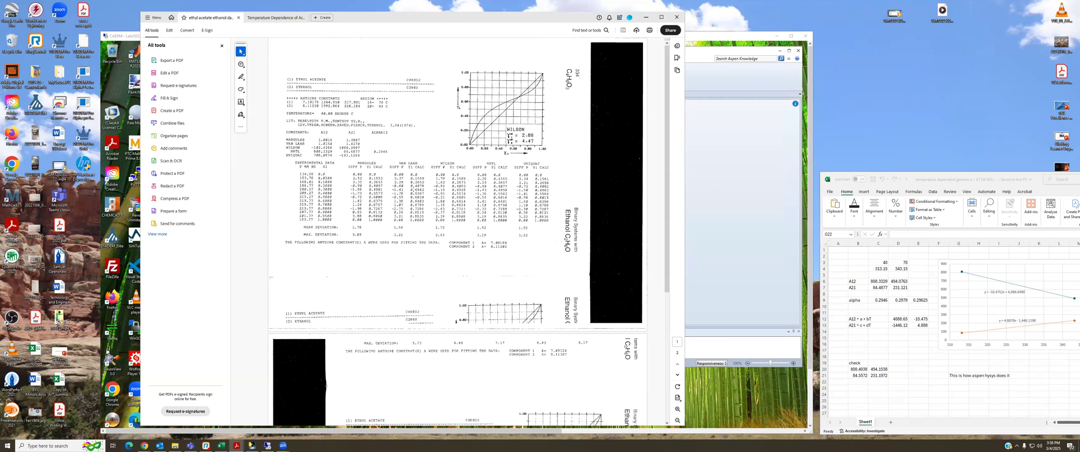
pyautogui.scroll(-5, 501, 202)
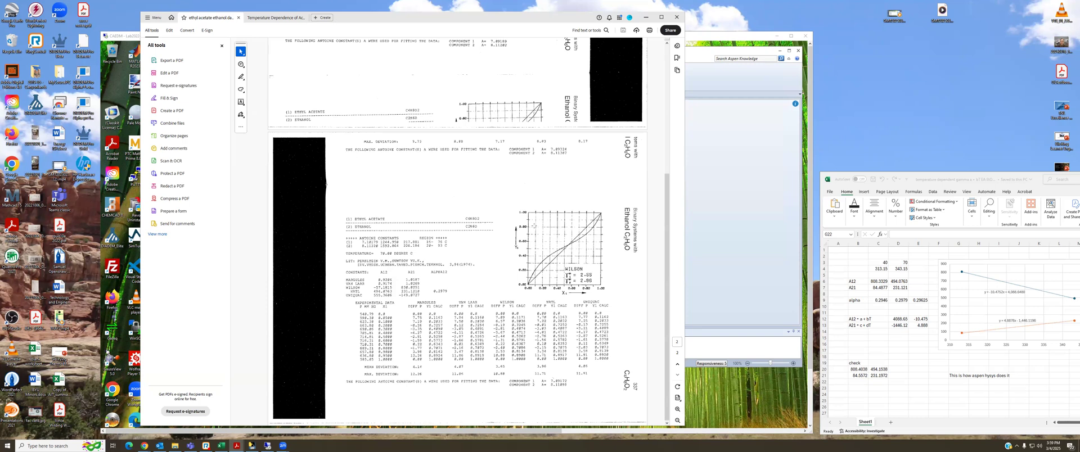
pyautogui.scroll(2, 500, 221)
pyautogui.scroll(2, 500, 224)
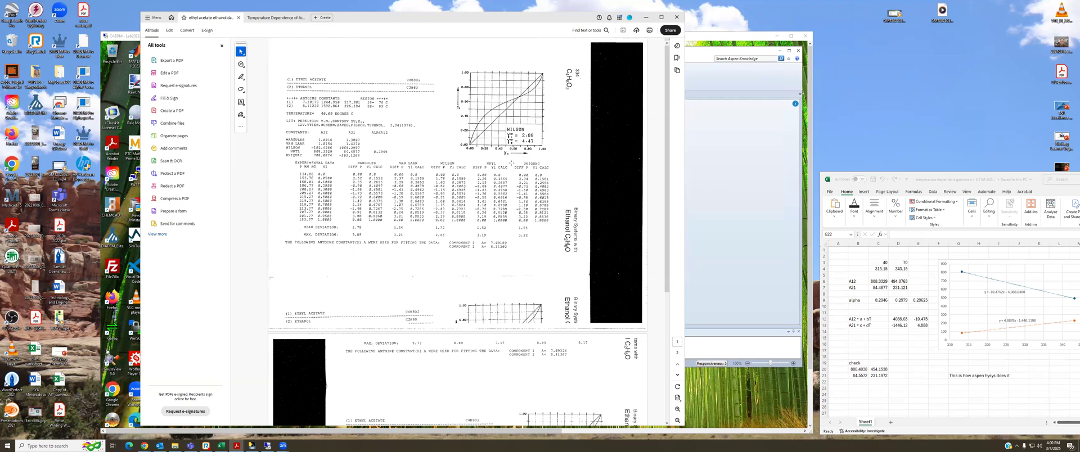
pyautogui.scroll(-5, 510, 162)
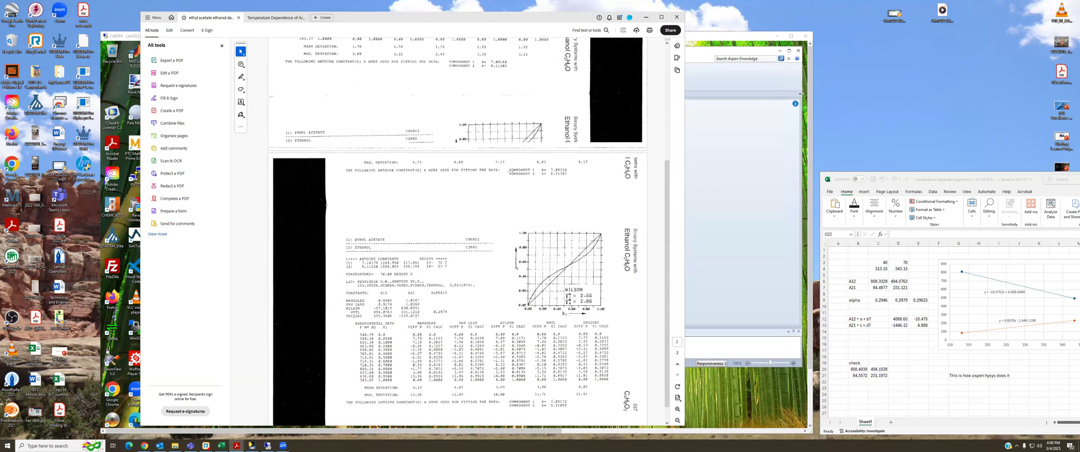
pyautogui.scroll(-1, 511, 172)
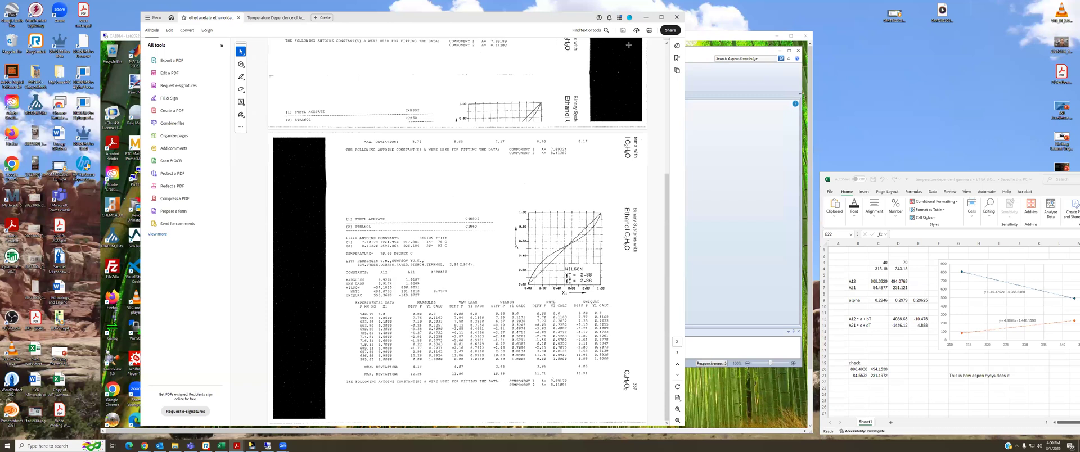
pyautogui.click(644, 18)
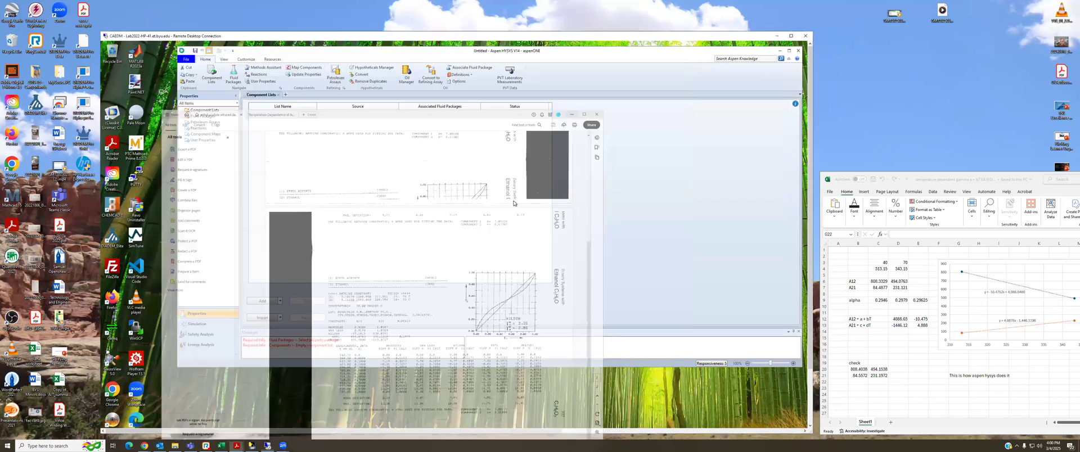
# Create a component list containing ethanol and ethyl acetate.
pyautogui.click(262, 301)
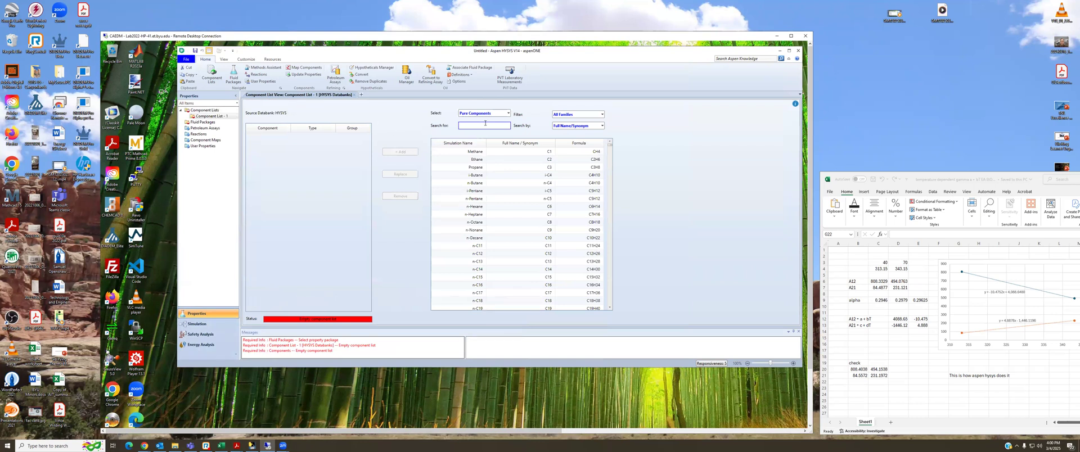
pyautogui.write('ethanol')
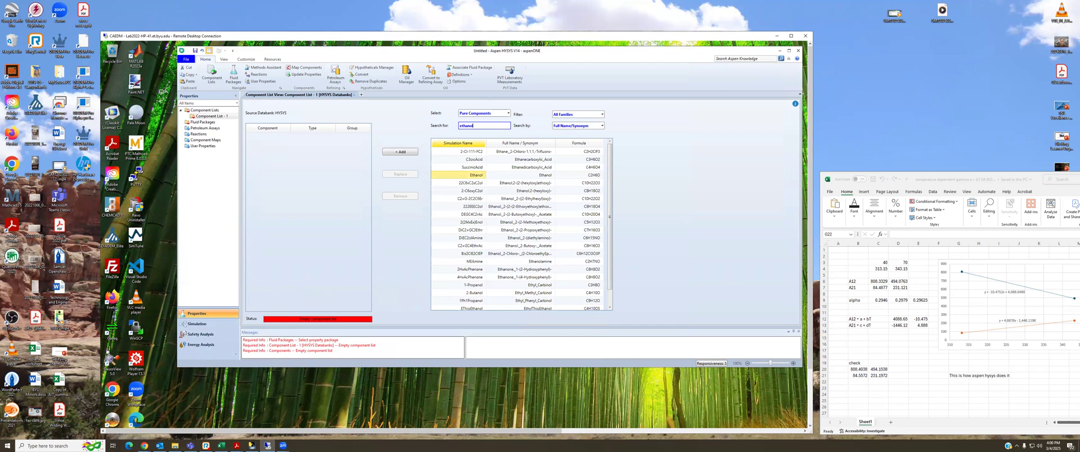
pyautogui.press('Return')
pyautogui.write('ethy')
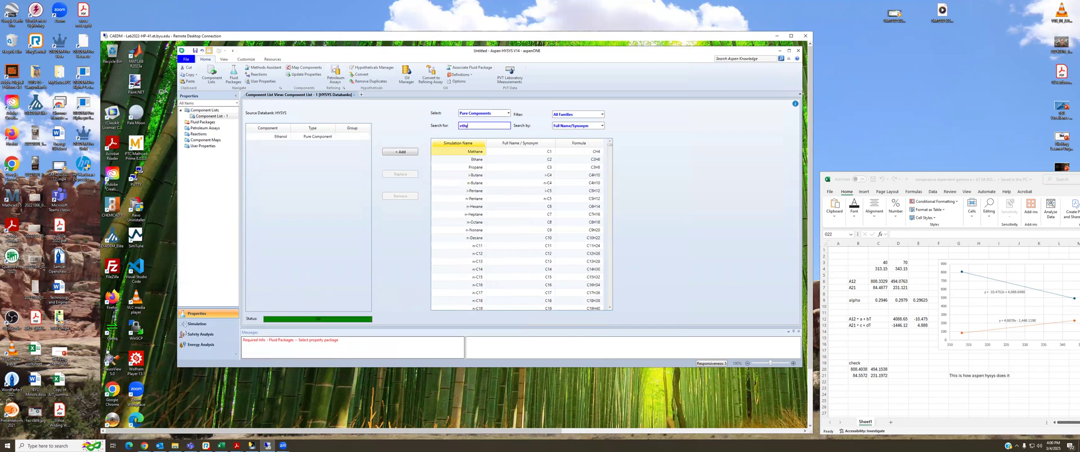
pyautogui.write('lacetate')
pyautogui.press('Return')
# Add a fluid package using the NRTL property package and display its binary coefficients.
pyautogui.click(200, 123)
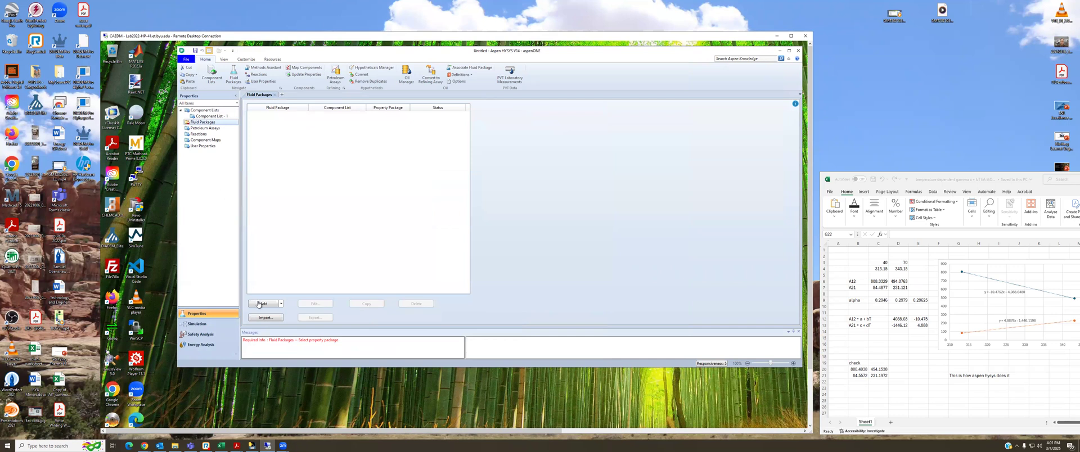
pyautogui.click(262, 304)
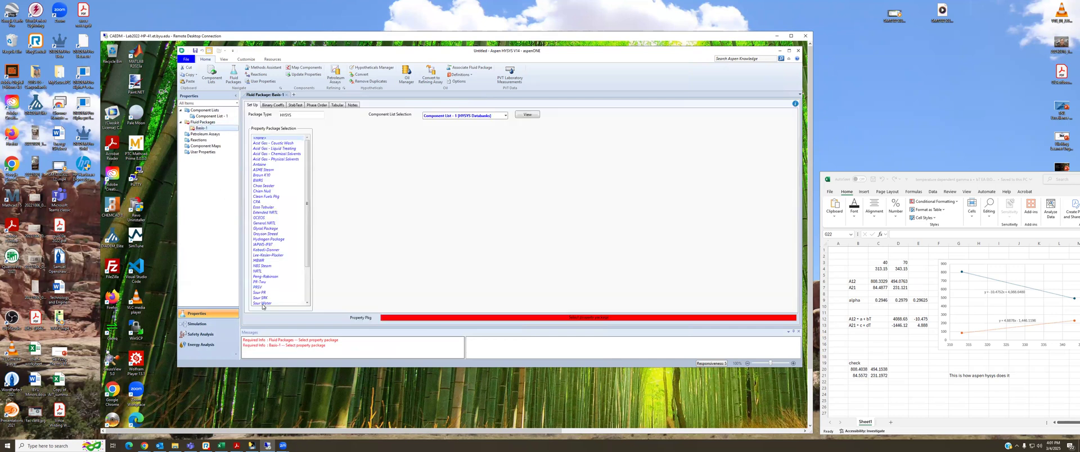
pyautogui.click(259, 272)
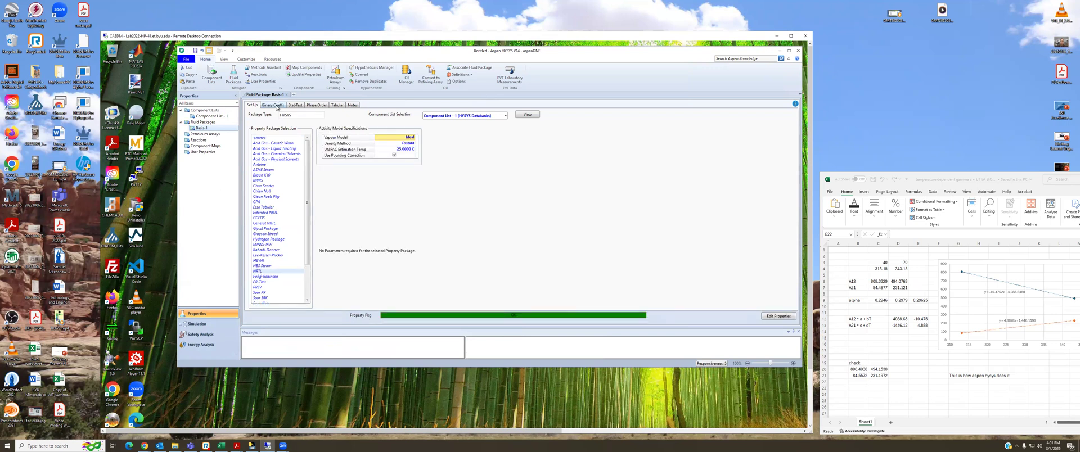
pyautogui.click(275, 107)
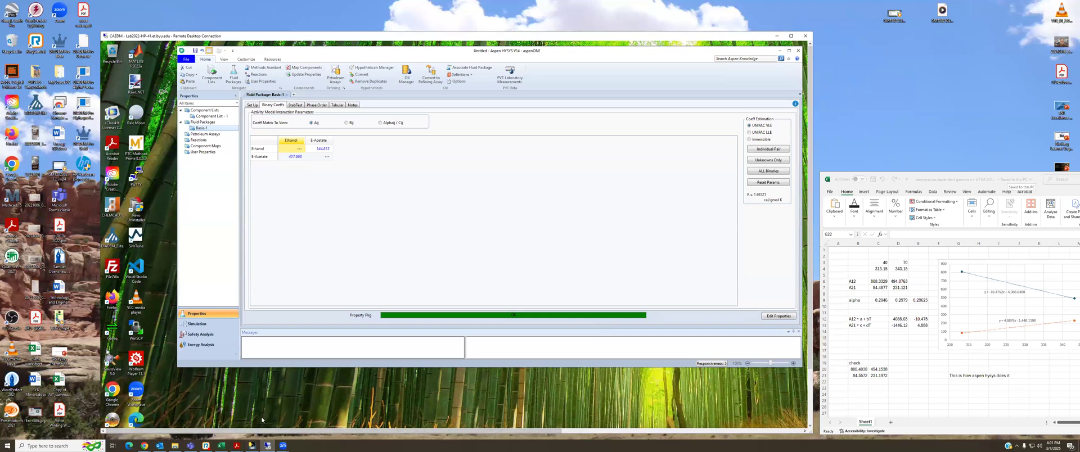
# Review the temperature-dependence equations in the activity coefficients PDF, and examine the linear fits of A12 and A21 in the Excel workbook.
pyautogui.click(236, 445)
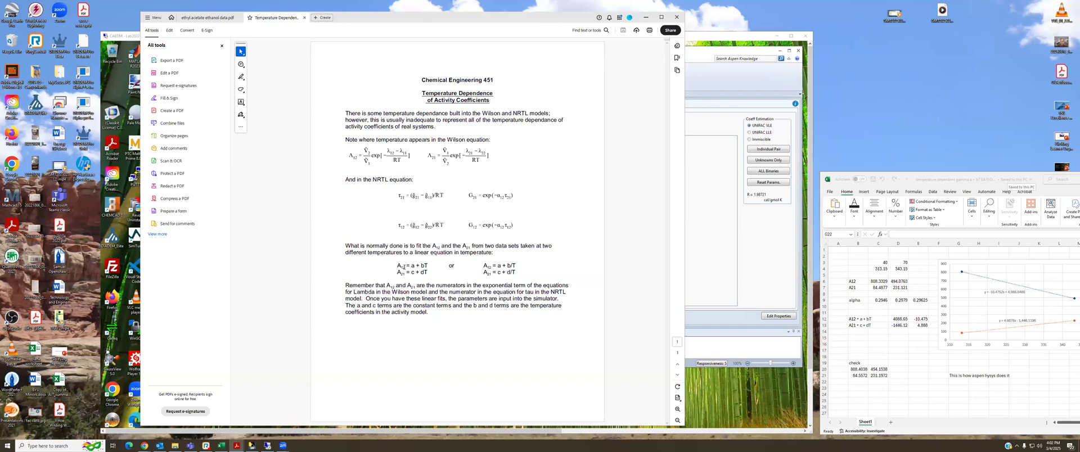
pyautogui.click(645, 17)
pyautogui.click(974, 182)
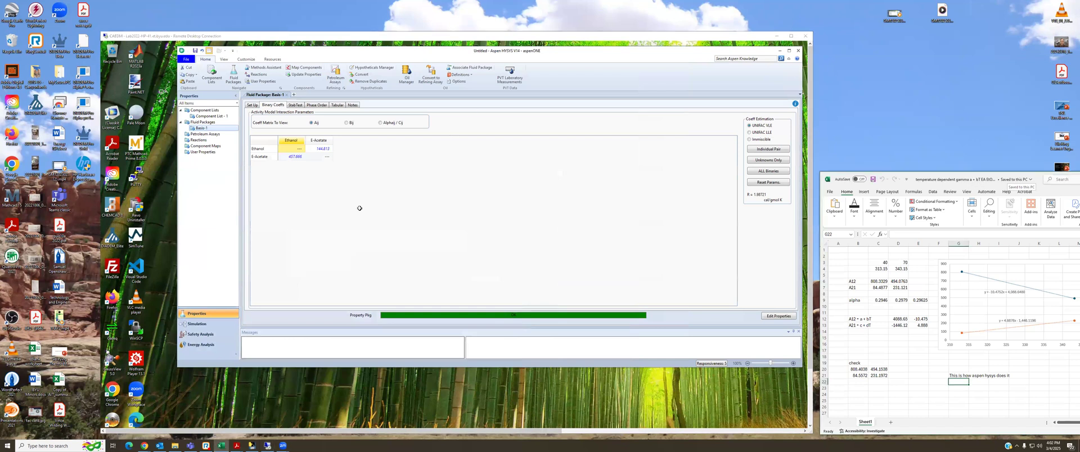
pyautogui.moveTo(1007, 178); pyautogui.dragTo(497, 106)
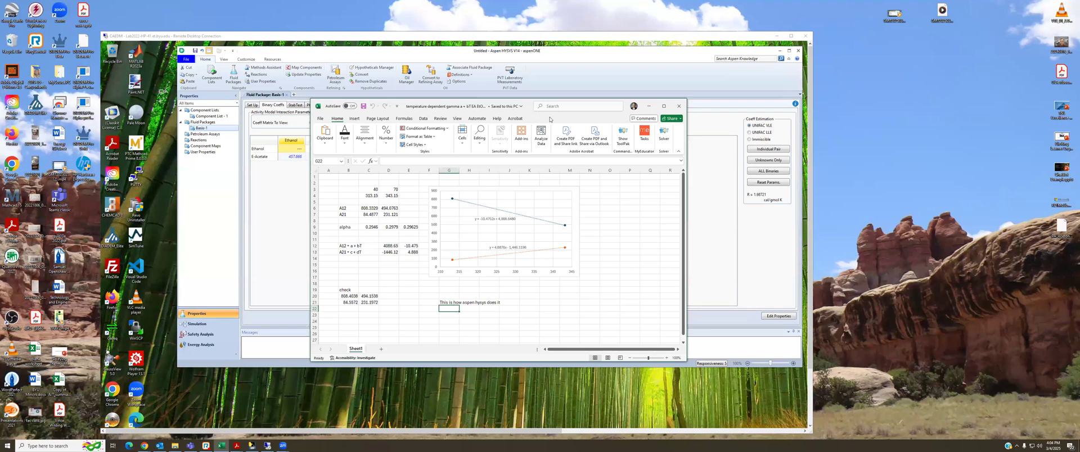
pyautogui.moveTo(550, 119); pyautogui.dragTo(975, 137)
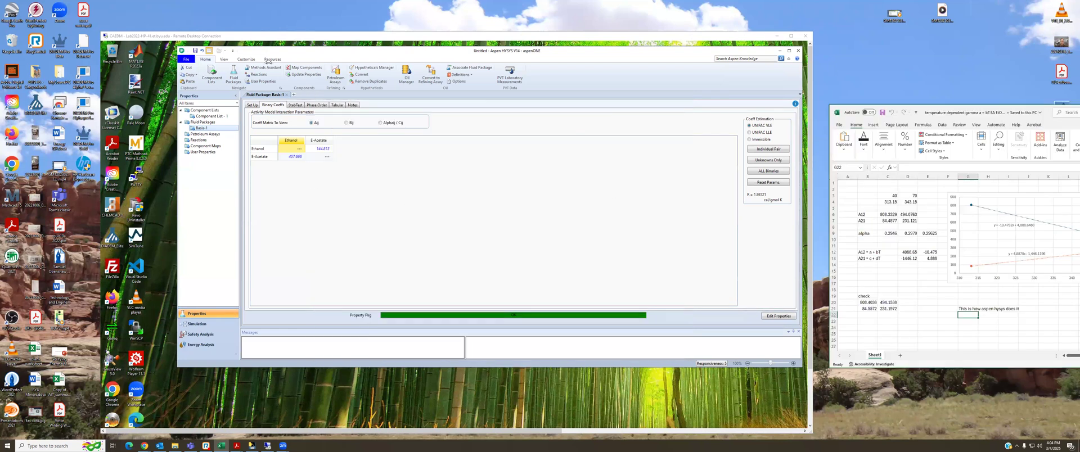
# Set the Aij coefficients to 4088.65 for ethanol–ethyl acetate and -1446.12 for ethyl acetate–ethanol.
pyautogui.click(323, 149)
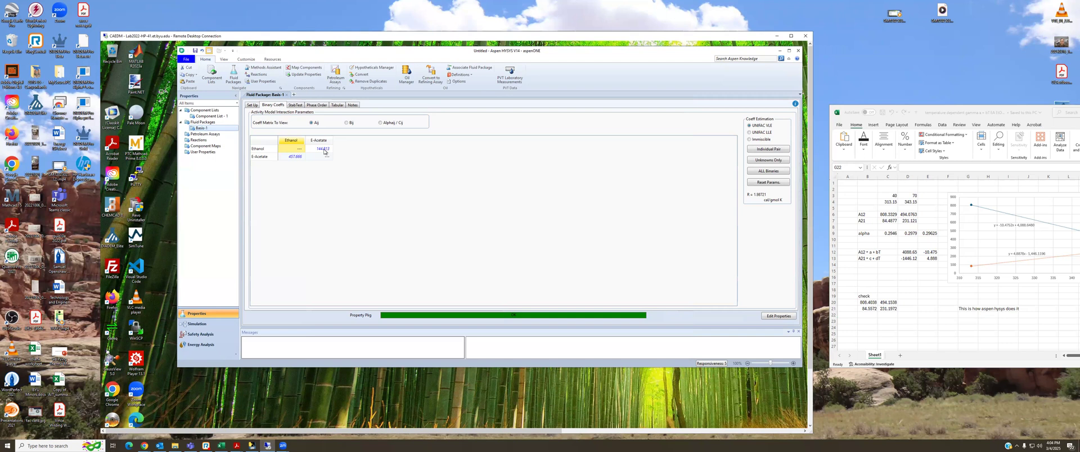
pyautogui.click(324, 151)
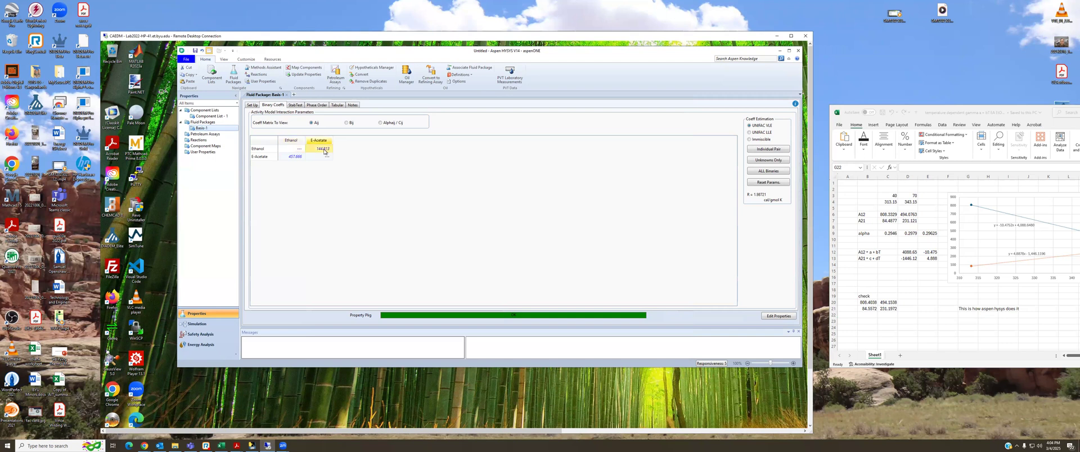
pyautogui.write('4')
pyautogui.click(296, 157)
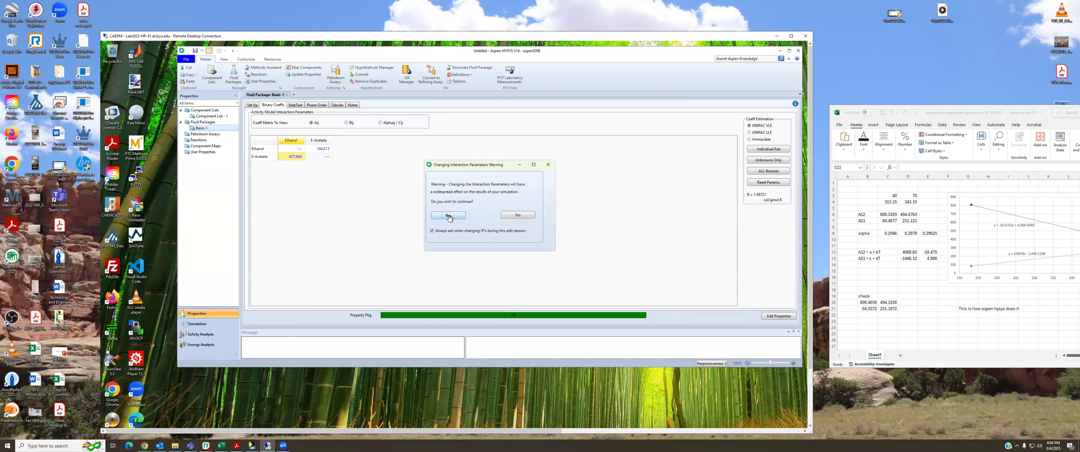
pyautogui.click(448, 216)
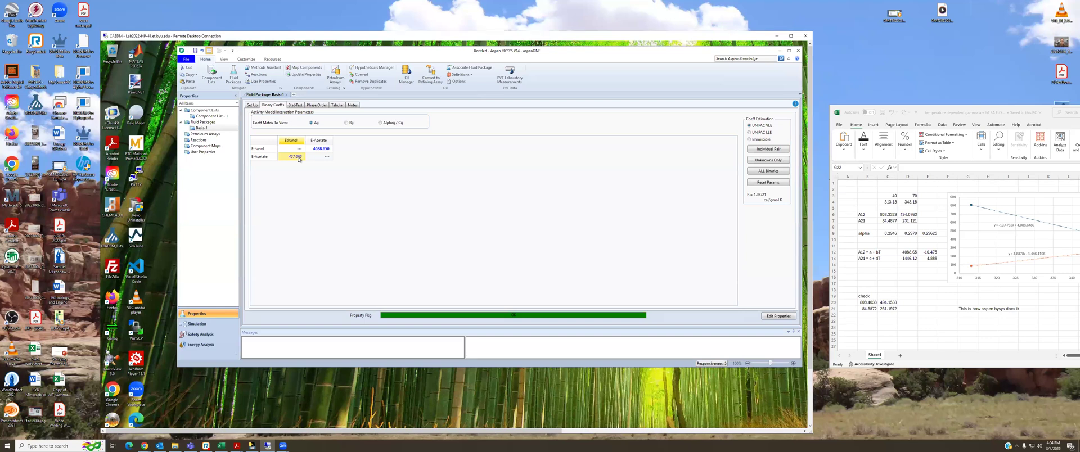
pyautogui.write('-')
pyautogui.press('Return')
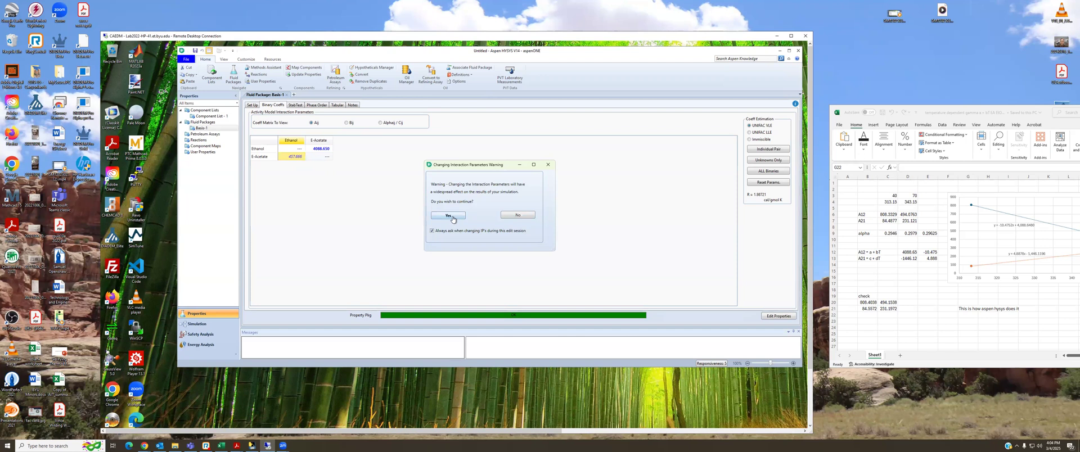
pyautogui.click(448, 216)
# Set the Bij coefficients to -10.475 for ethanol–ethyl acetate and 4.888 for ethyl acetate–ethanol.
pyautogui.click(347, 122)
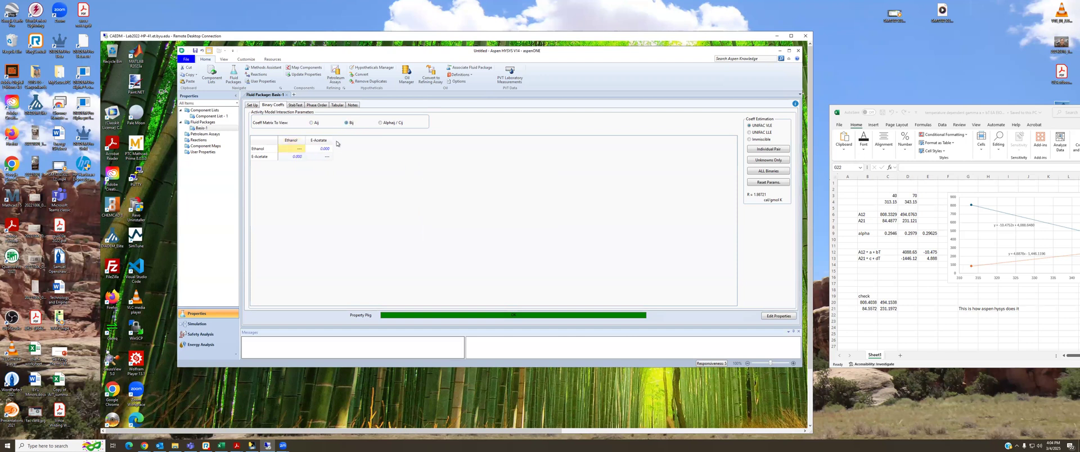
pyautogui.click(323, 149)
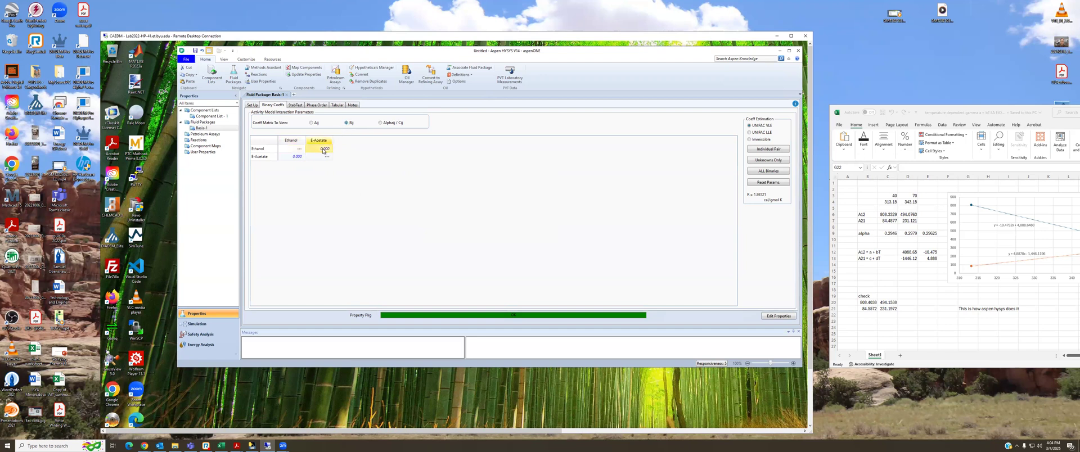
pyautogui.write('-10.475')
pyautogui.click(298, 158)
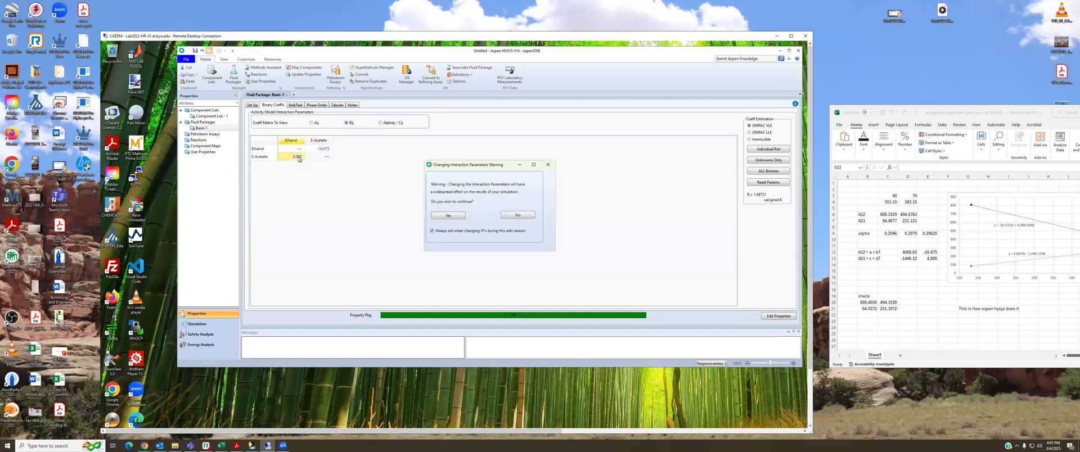
pyautogui.click(447, 216)
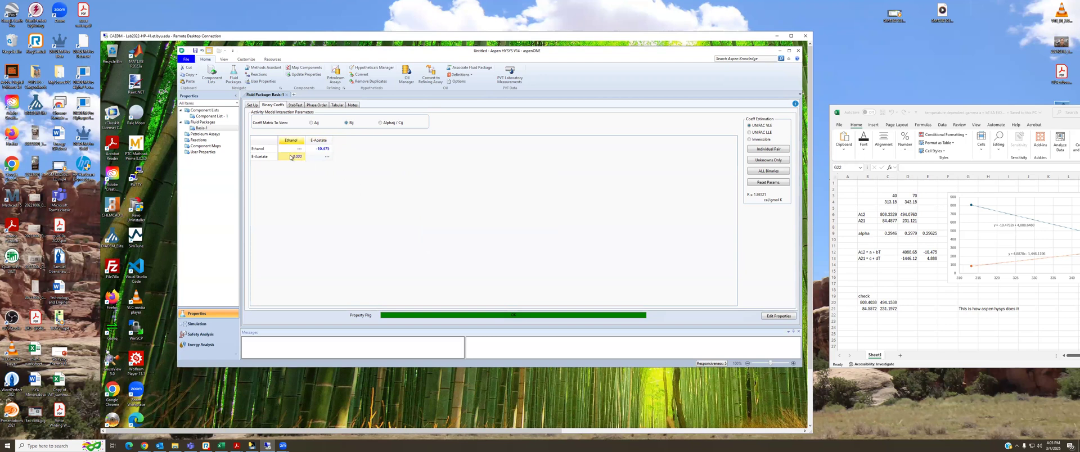
pyautogui.write('4.888')
pyautogui.press('Return')
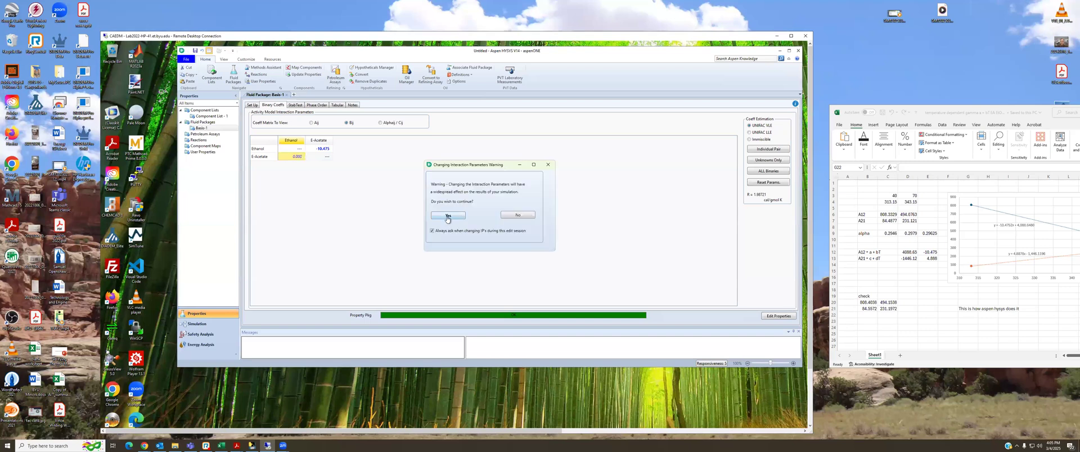
pyautogui.click(447, 216)
# Set the alpha coefficient of the ethanol–ethyl acetate pair to 0.296.
pyautogui.click(381, 123)
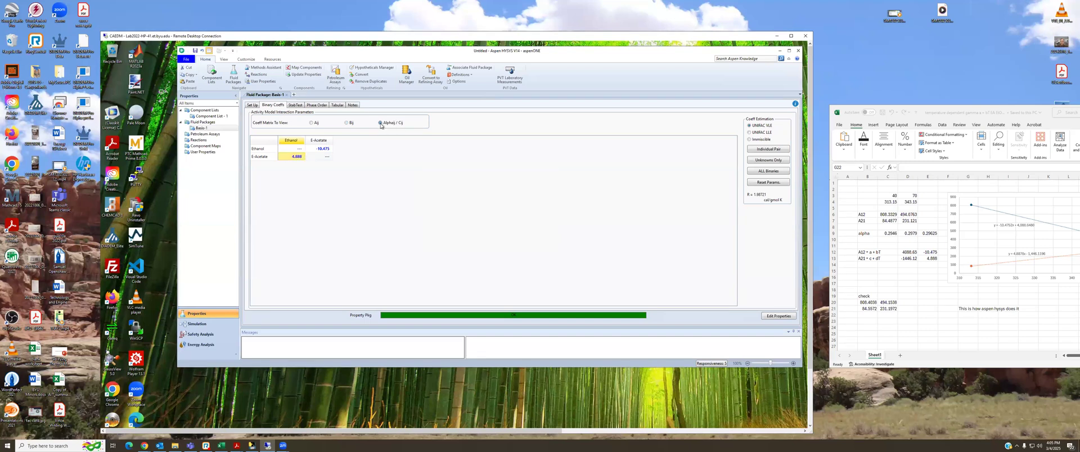
pyautogui.click(326, 149)
pyautogui.write('.296')
pyautogui.press('Return')
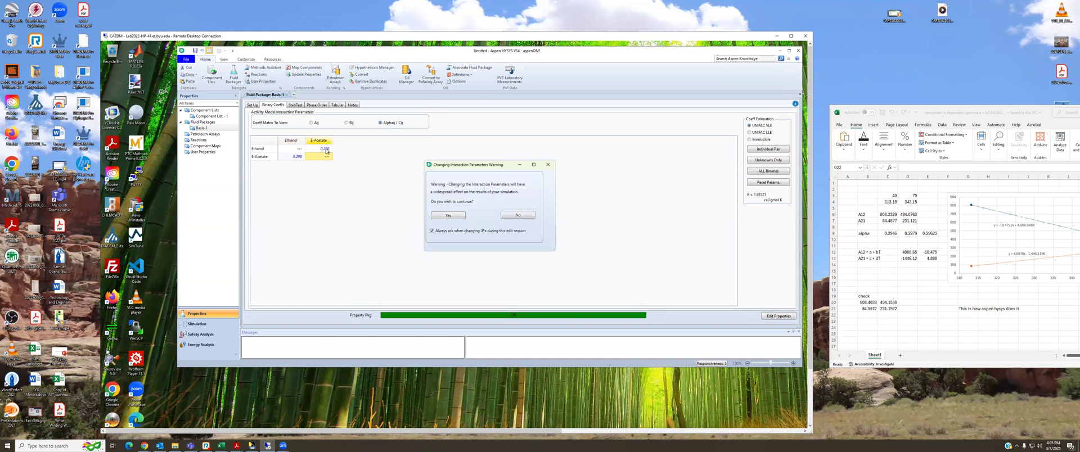
pyautogui.click(460, 215)
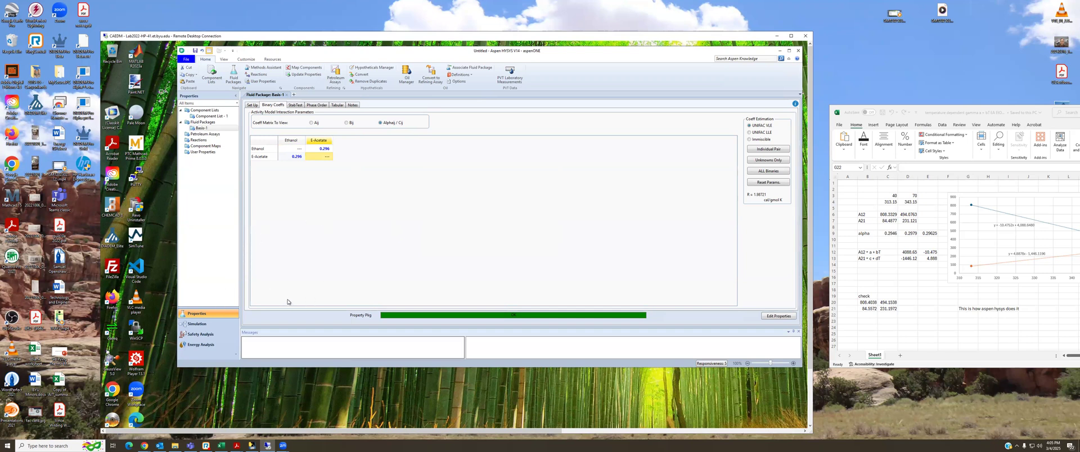
# Place the operation block marked E on the simulation flowsheet and open its properties.
pyautogui.click(197, 325)
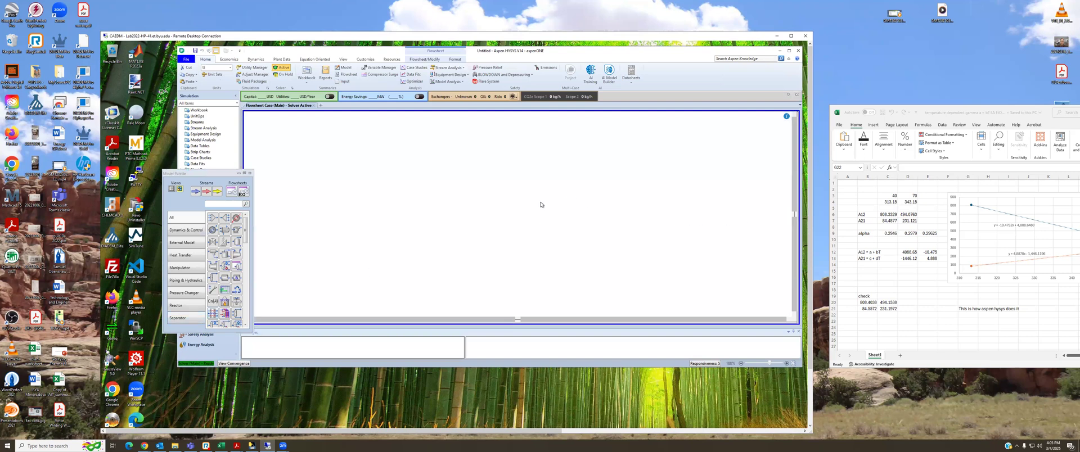
pyautogui.scroll(-2, 232, 278)
pyautogui.scroll(-1, 232, 279)
pyautogui.scroll(-3, 233, 279)
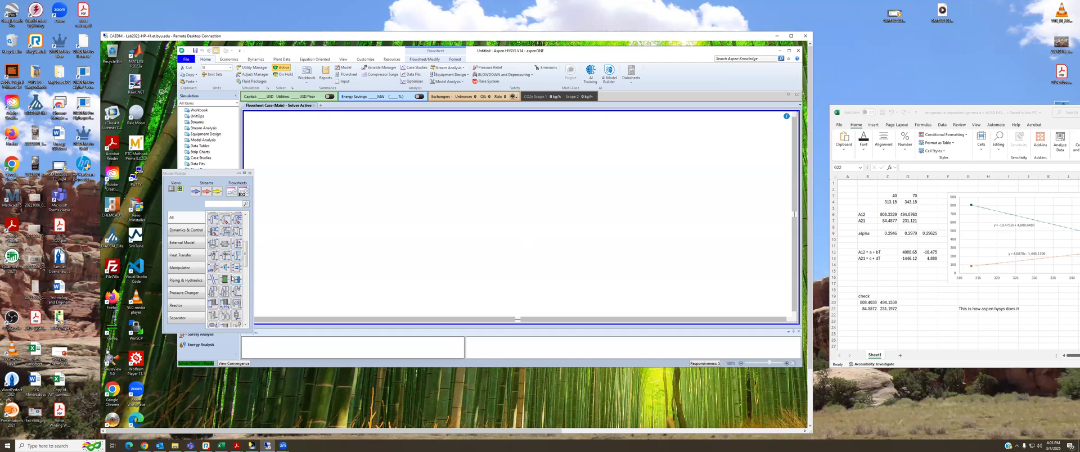
pyautogui.scroll(-5, 232, 278)
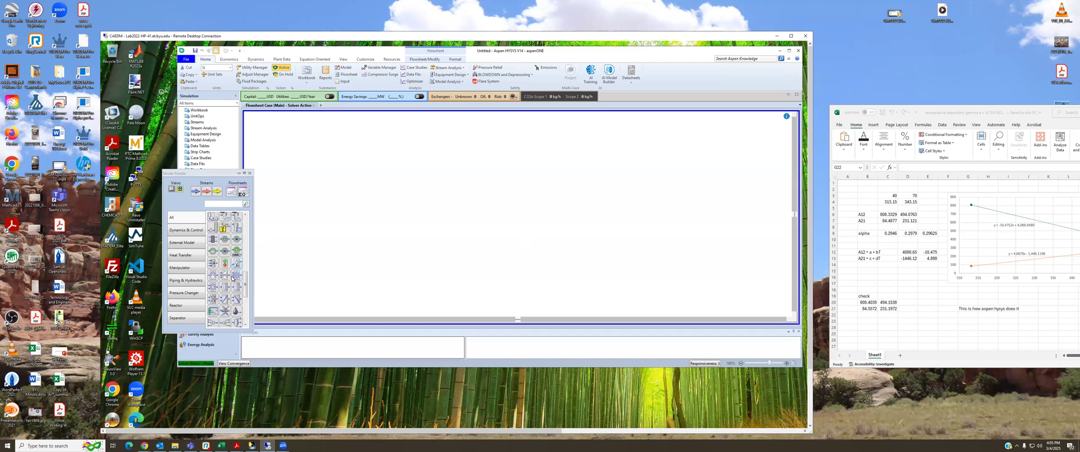
pyautogui.moveTo(224, 297); pyautogui.dragTo(624, 217)
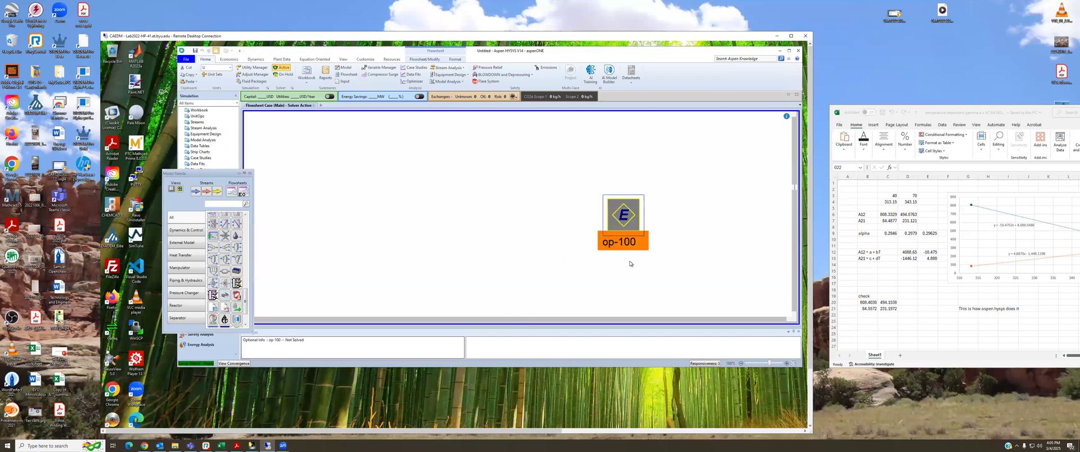
pyautogui.doubleClick(627, 217)
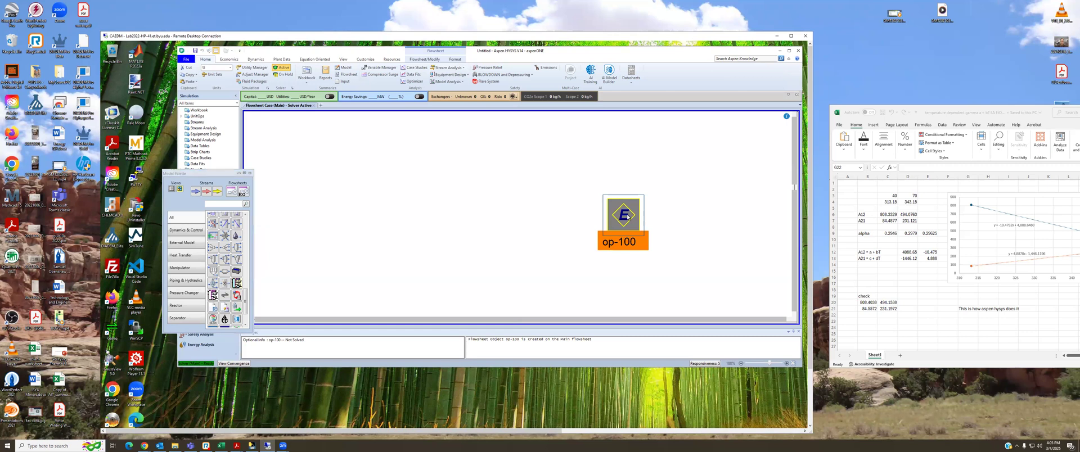
# Add ethyl acetate and ethanol, in that order, as the selected components of the binary XY equilibrium plot.
pyautogui.moveTo(454, 148); pyautogui.dragTo(513, 144)
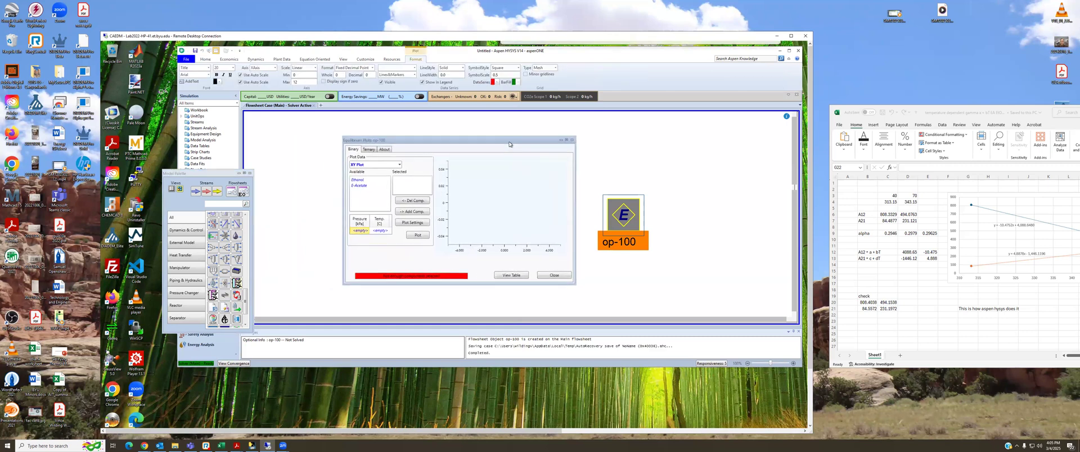
pyautogui.click(361, 187)
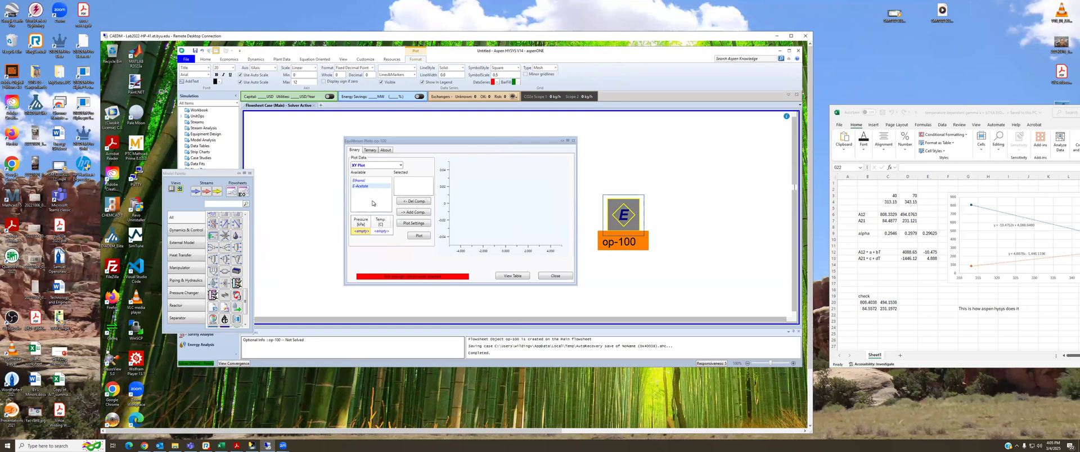
pyautogui.click(415, 212)
pyautogui.click(366, 182)
pyautogui.click(408, 212)
# Plot the ethyl acetate–ethanol XY equilibrium curve at 40 °C and inspect where it crosses the reference line.
pyautogui.click(382, 231)
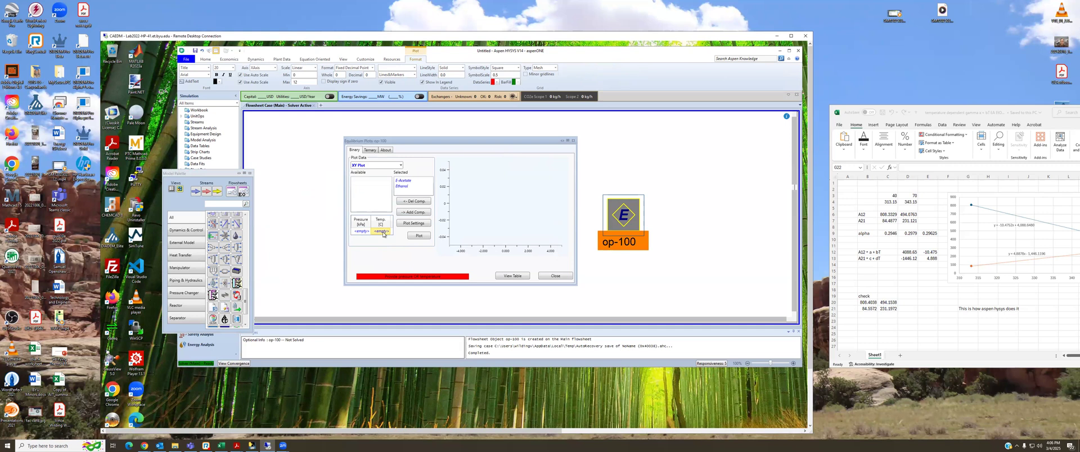
pyautogui.write('40')
pyautogui.click(419, 236)
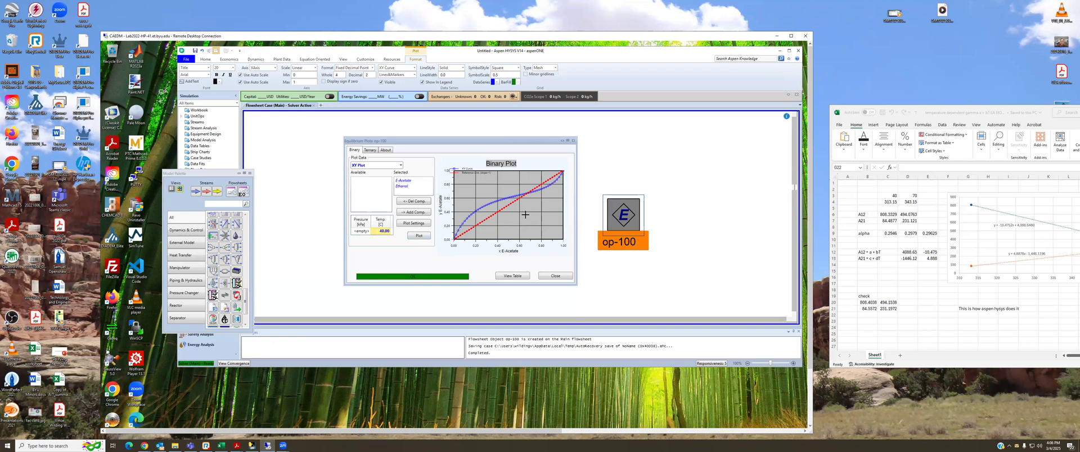
pyautogui.moveTo(527, 198)
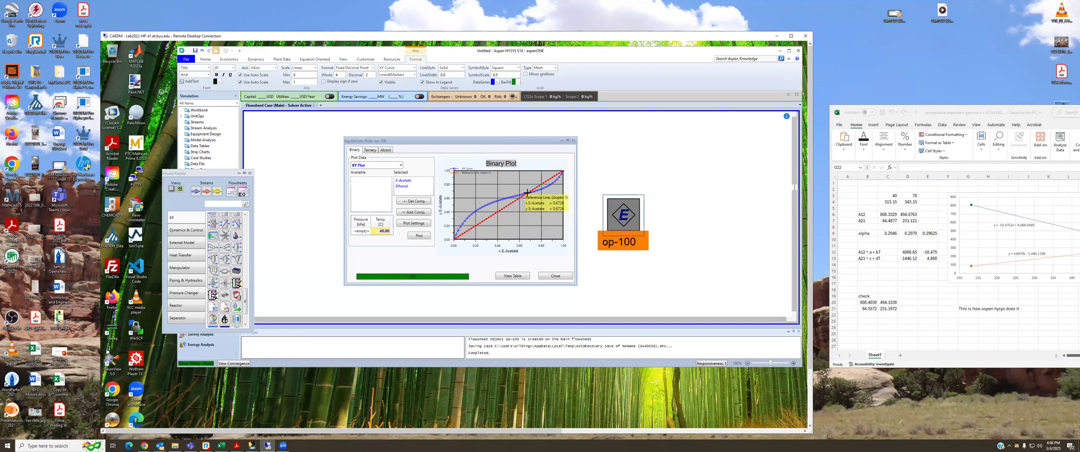
# Replot the binary XY equilibrium curve at 70 °C and inspect its crossing with the reference line.
pyautogui.click(387, 231)
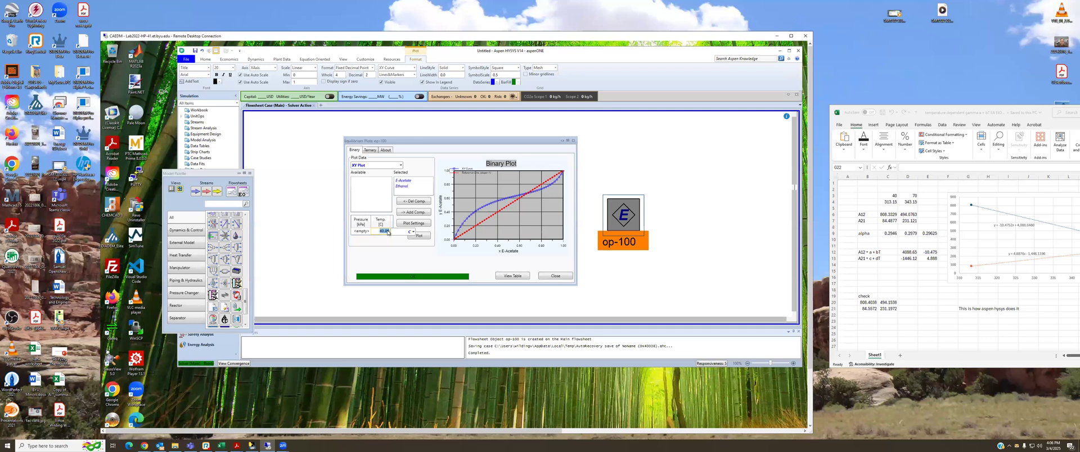
pyautogui.write('70')
pyautogui.press('Return')
pyautogui.click(418, 236)
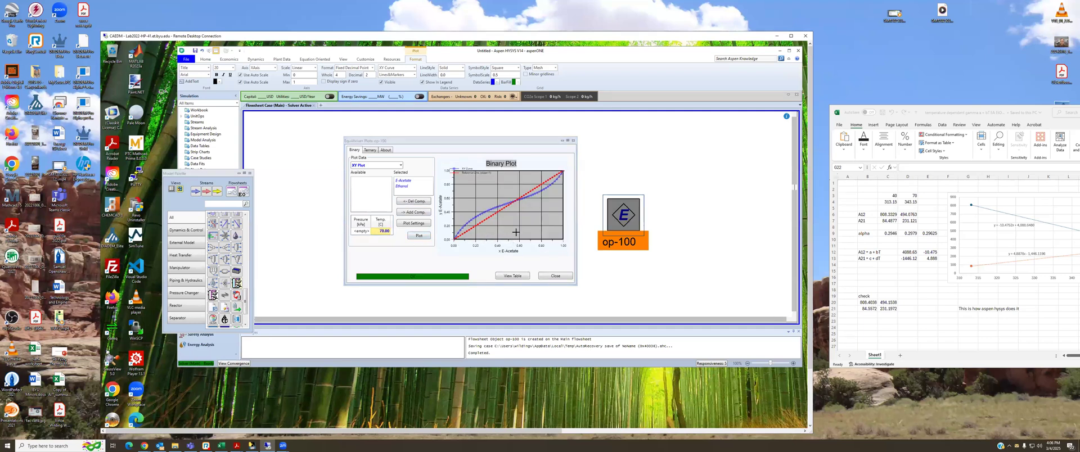
pyautogui.moveTo(514, 201)
# Close the equilibrium plots and delete their operation block from the flowsheet.
pyautogui.click(556, 276)
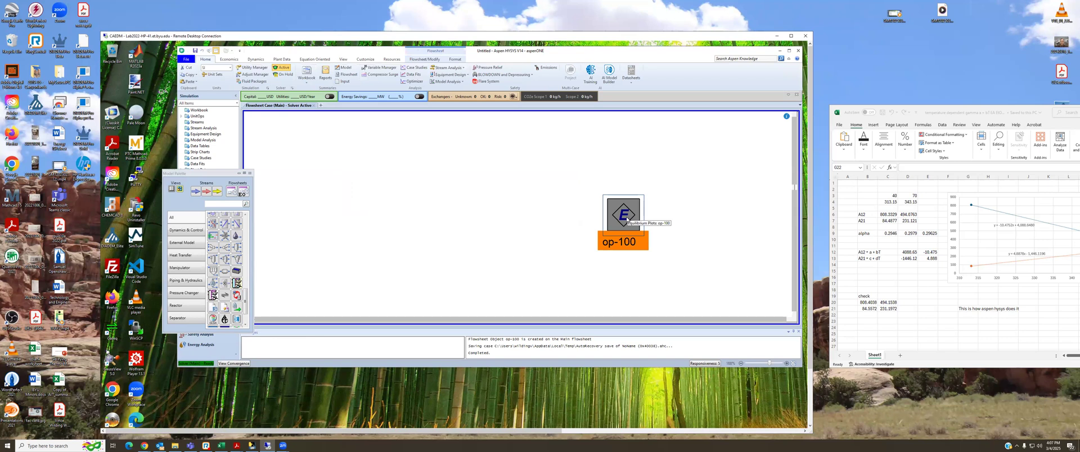
pyautogui.press('Delete')
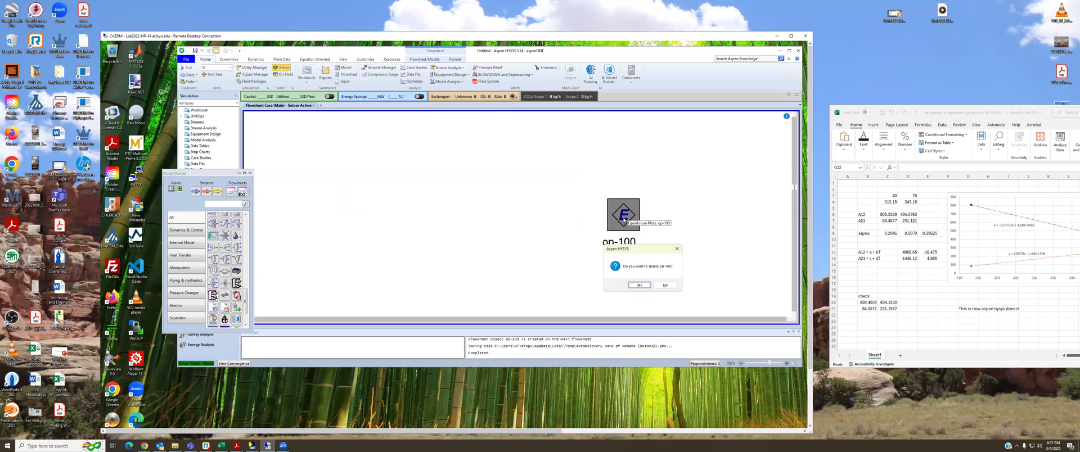
pyautogui.click(642, 287)
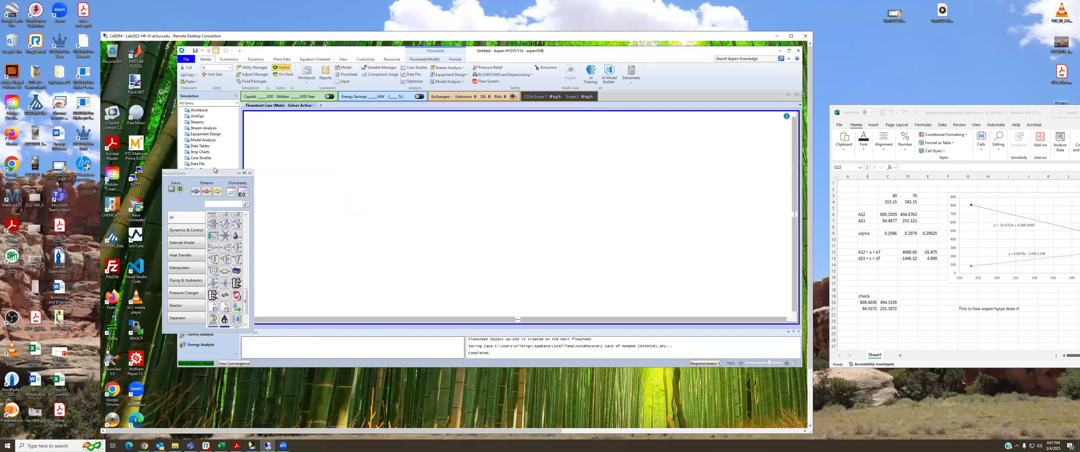
# Place a material stream on the flowsheet and name it feed.
pyautogui.moveTo(214, 173); pyautogui.dragTo(313, 200)
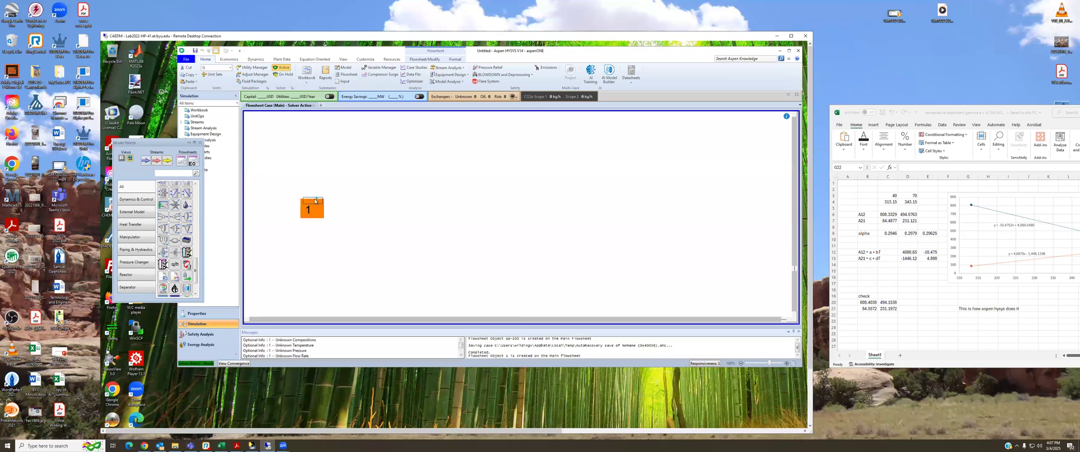
pyautogui.doubleClick(315, 200)
pyautogui.click(263, 120)
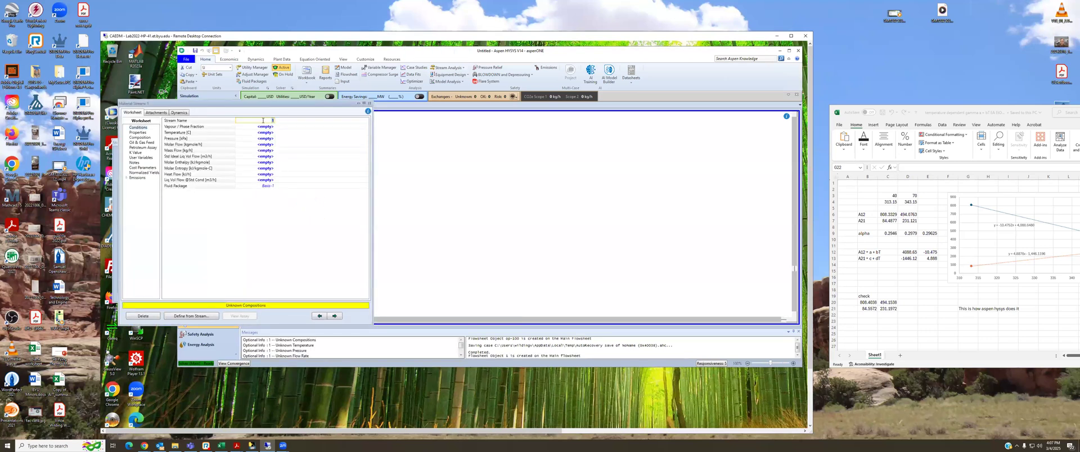
pyautogui.write('feed')
pyautogui.press('Return')
# Set the feed stream's temperature to 60 °C, pressure to 120 kPa and molar flow to 1000 kgmole/h.
pyautogui.click(265, 133)
pyautogui.write('60')
pyautogui.press('Return')
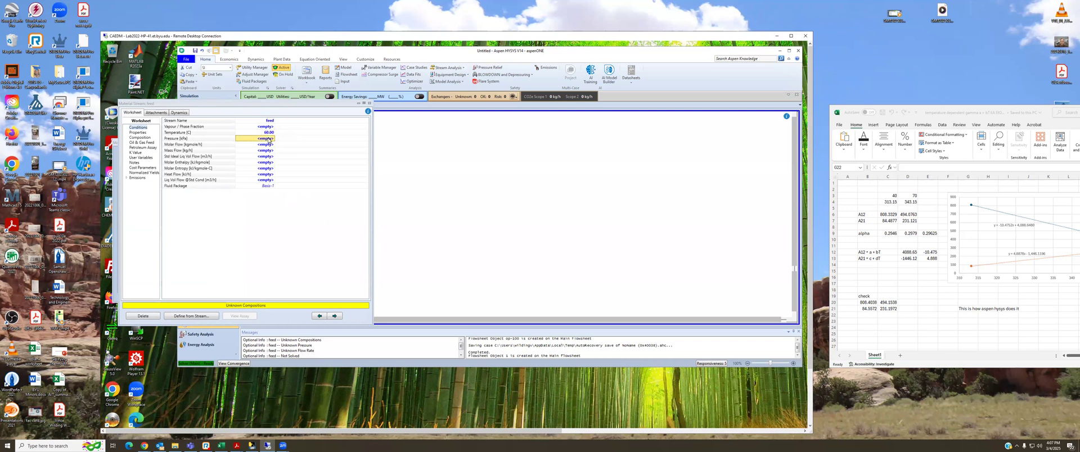
pyautogui.click(267, 139)
pyautogui.write('120')
pyautogui.press('Return')
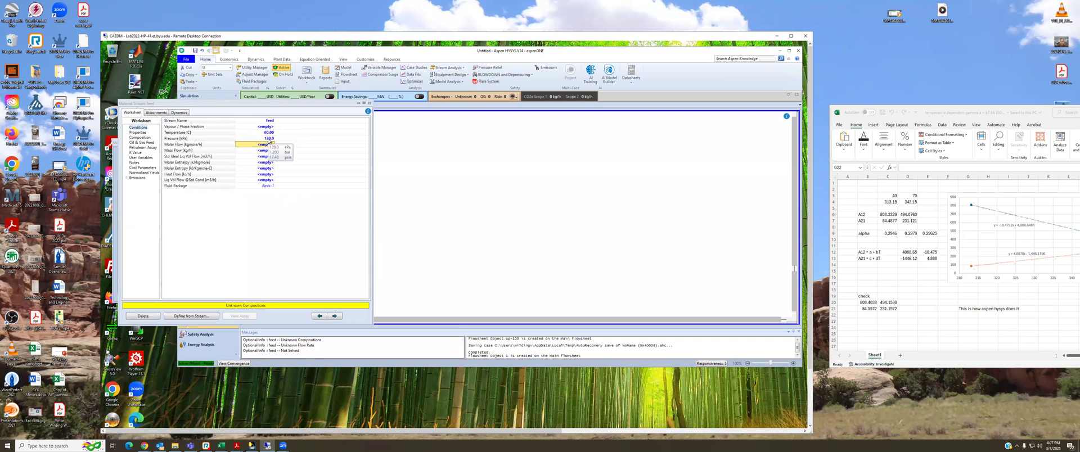
pyautogui.click(267, 145)
pyautogui.write('1000')
pyautogui.press('Return')
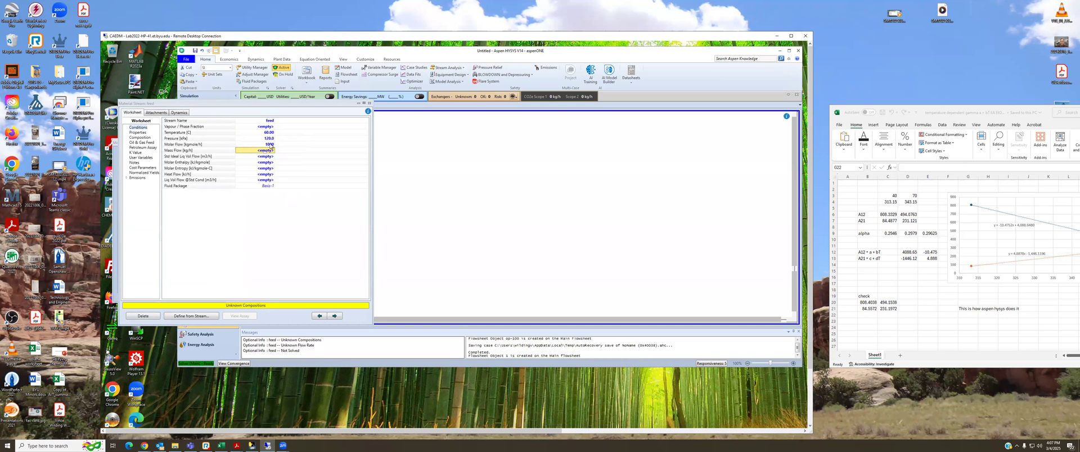
# Set the feed composition to mole fractions of 0.5 ethanol and 0.5 ethyl acetate, and close the stream's properties.
pyautogui.doubleClick(268, 145)
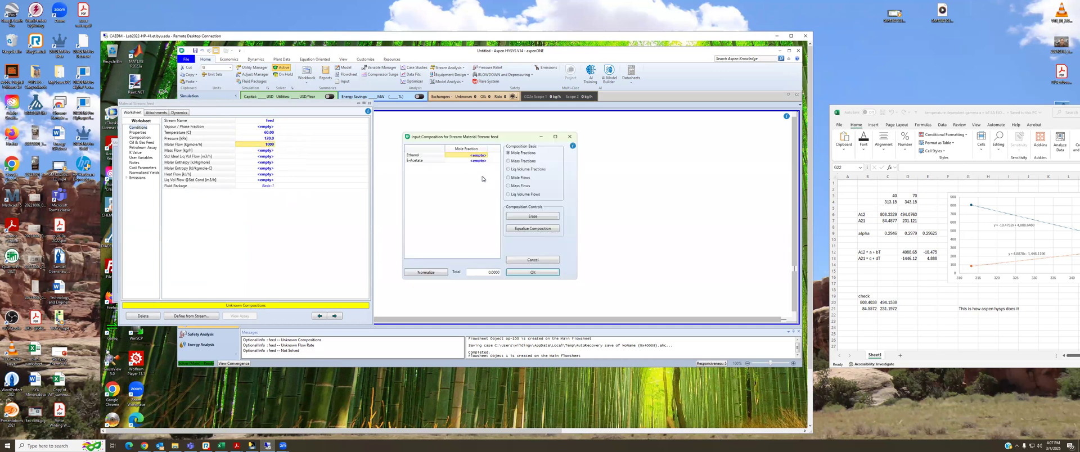
pyautogui.write('0.5')
pyautogui.press('Return')
pyautogui.write('0.5')
pyautogui.press('Return')
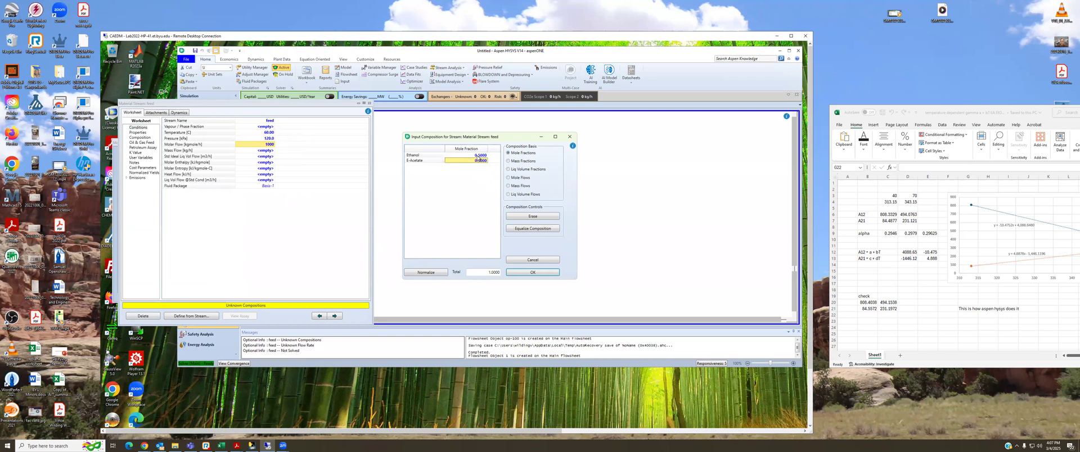
pyautogui.click(523, 273)
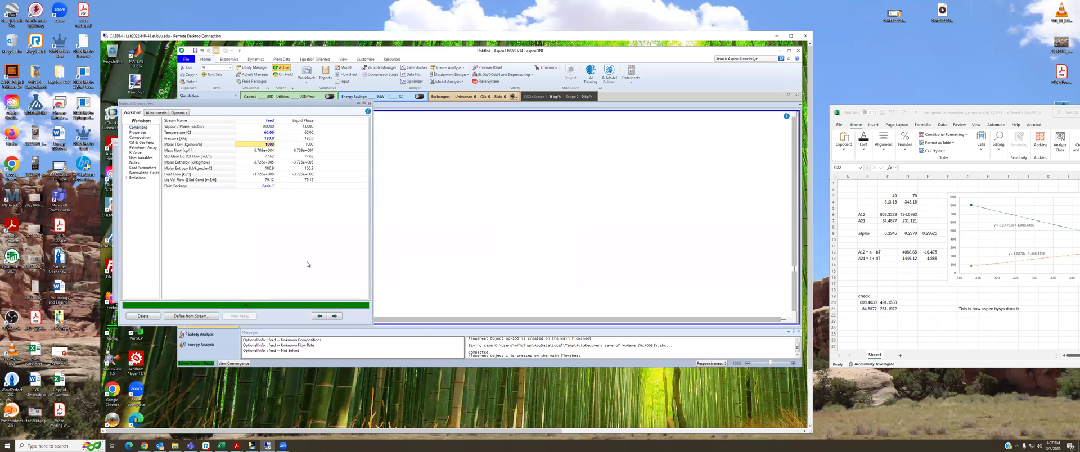
pyautogui.click(369, 104)
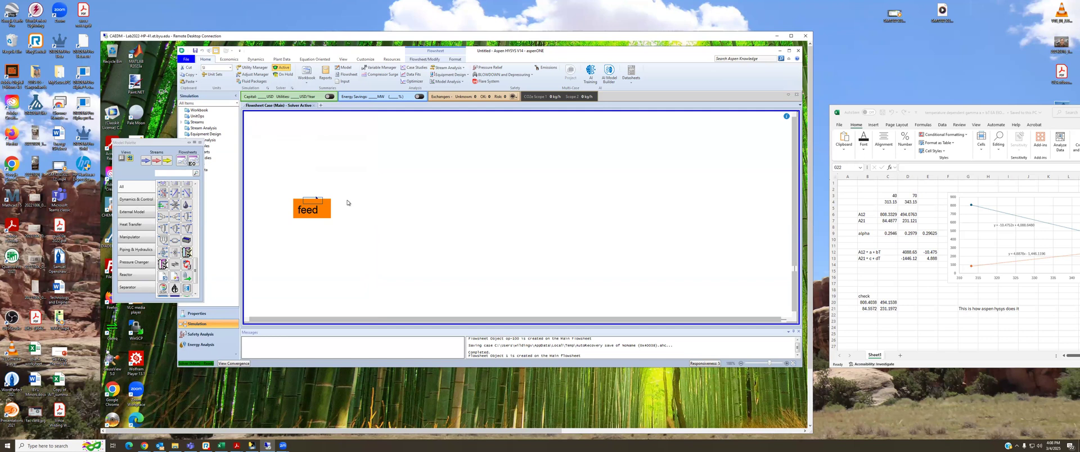
# Place a mixer just downstream of the feed stream on the flowsheet.
pyautogui.scroll(10, 172, 255)
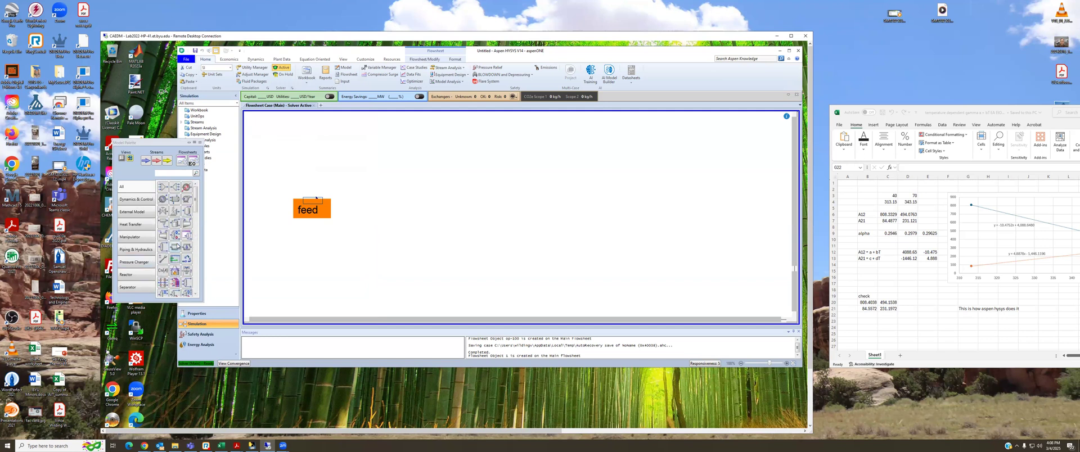
pyautogui.click(162, 188)
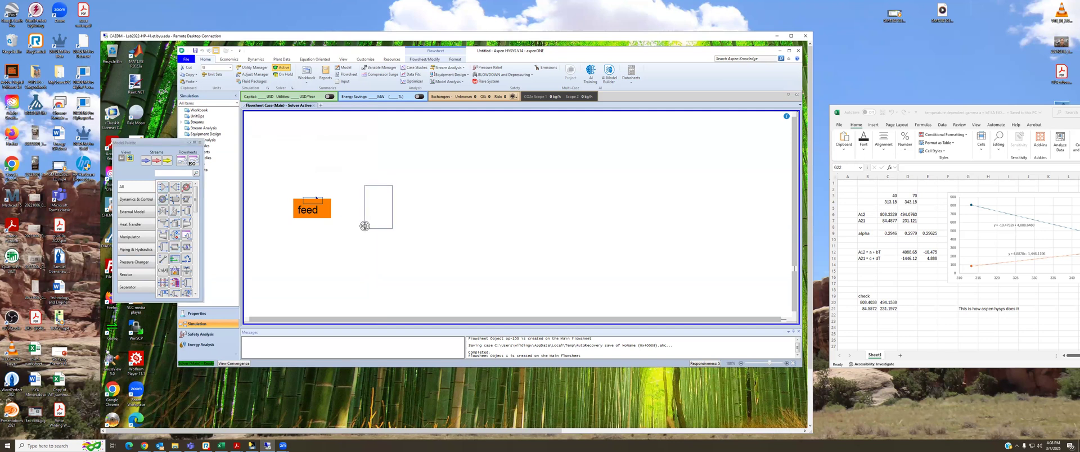
pyautogui.click(366, 230)
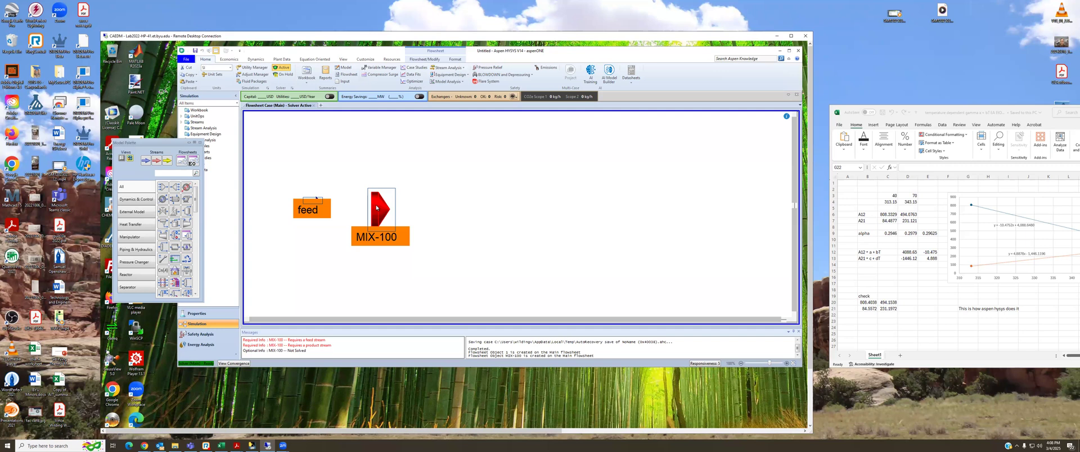
pyautogui.moveTo(377, 209); pyautogui.dragTo(362, 210)
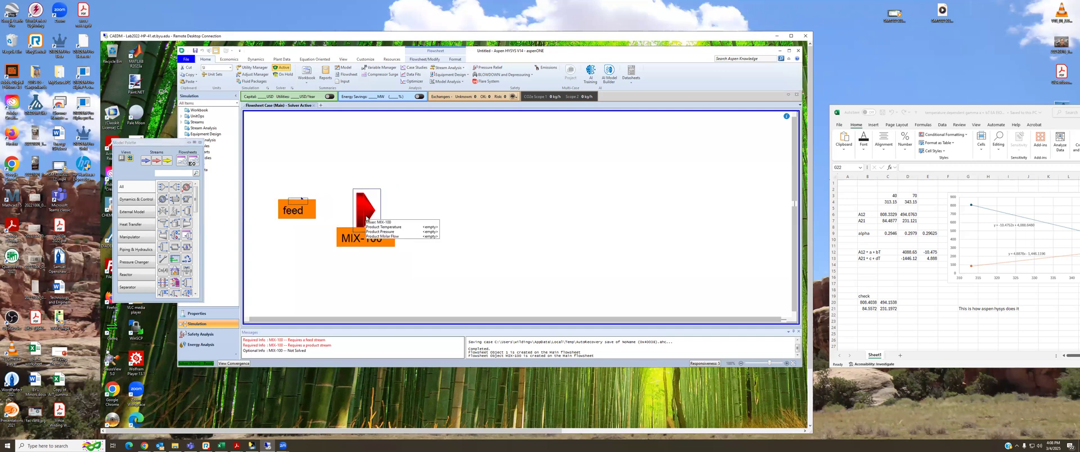
# Place a distillation column after the mixer and a pump beyond the column.
pyautogui.click(139, 274)
pyautogui.moveTo(164, 200); pyautogui.dragTo(427, 282)
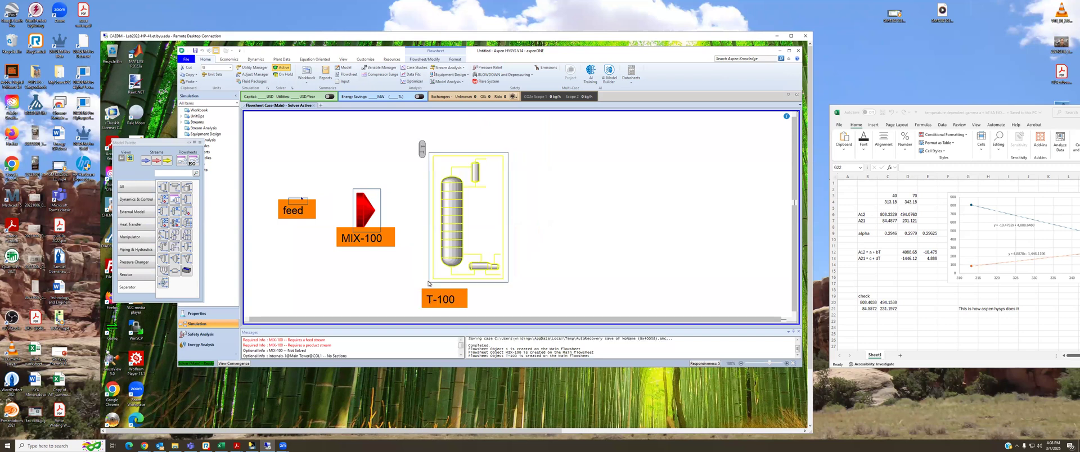
pyautogui.click(137, 262)
pyautogui.click(163, 186)
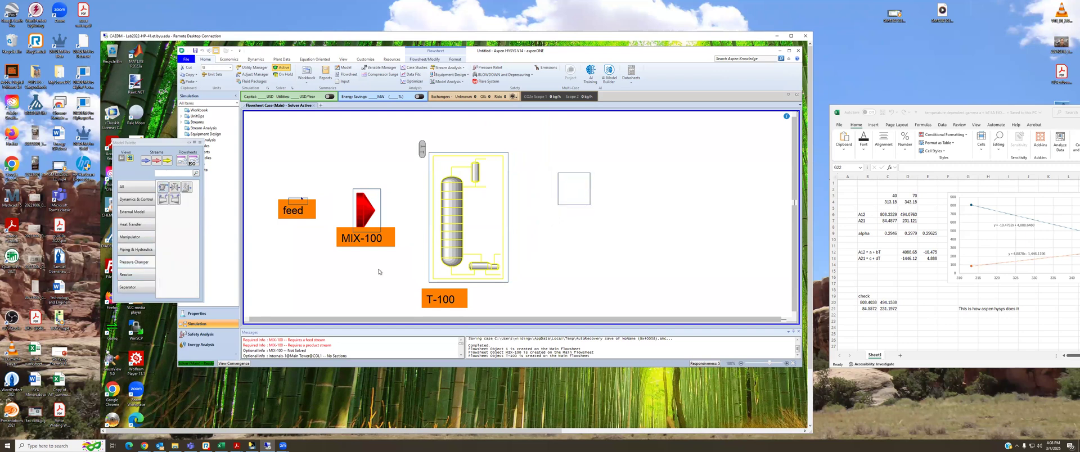
pyautogui.click(573, 189)
# Place a second distillation column on the flowsheet beyond the pump.
pyautogui.click(143, 274)
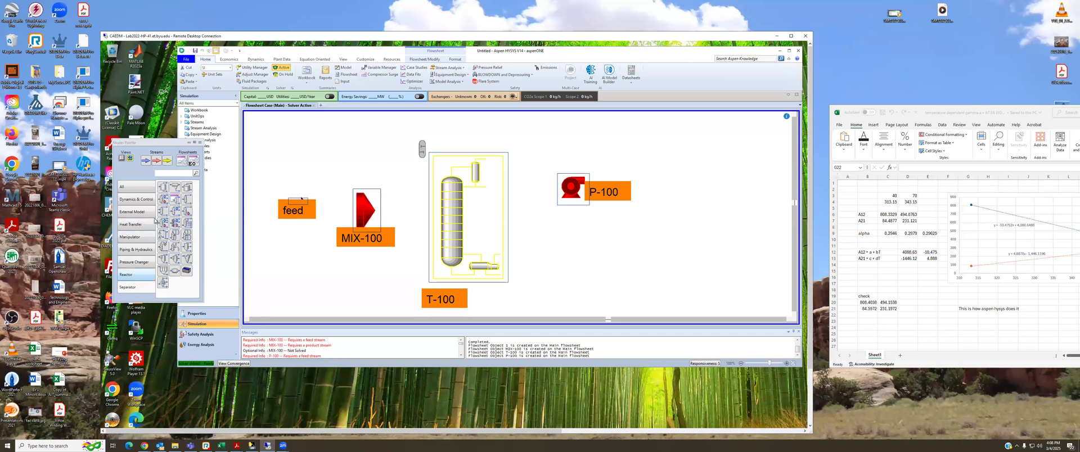
pyautogui.click(162, 198)
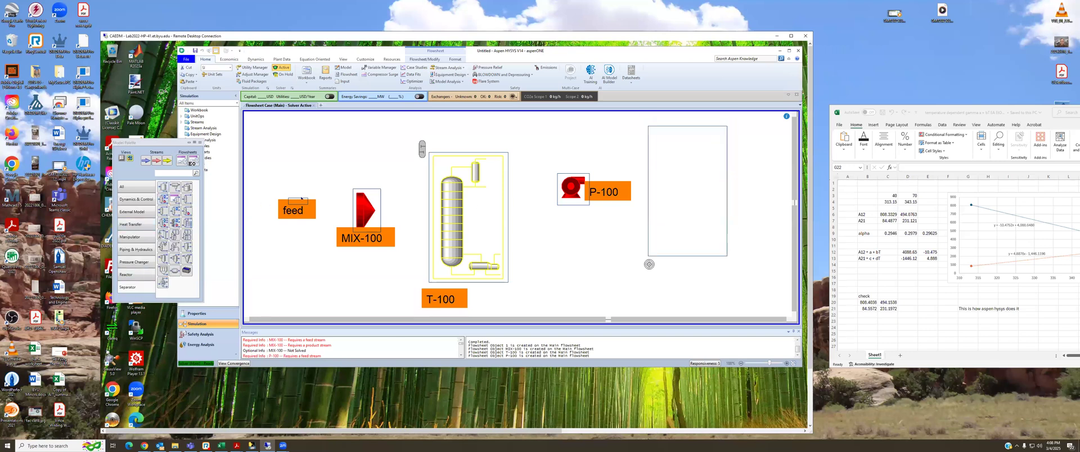
pyautogui.click(652, 272)
pyautogui.scroll(1, 550, 256)
pyautogui.scroll(-3, 549, 256)
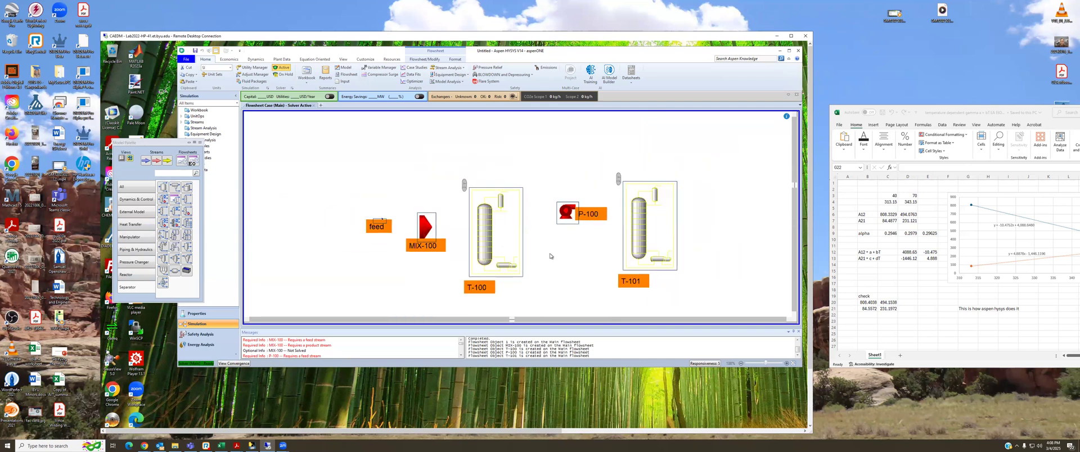
pyautogui.scroll(-1, 550, 256)
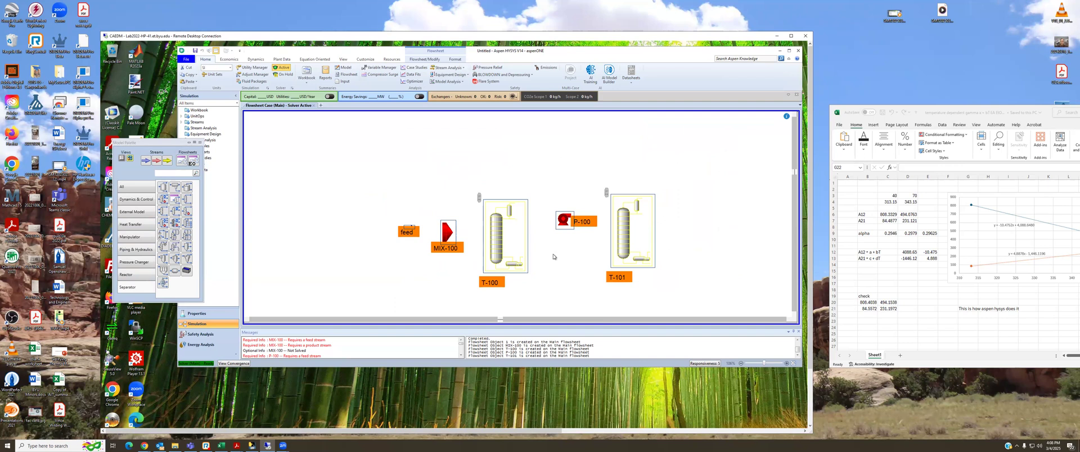
pyautogui.click(553, 257)
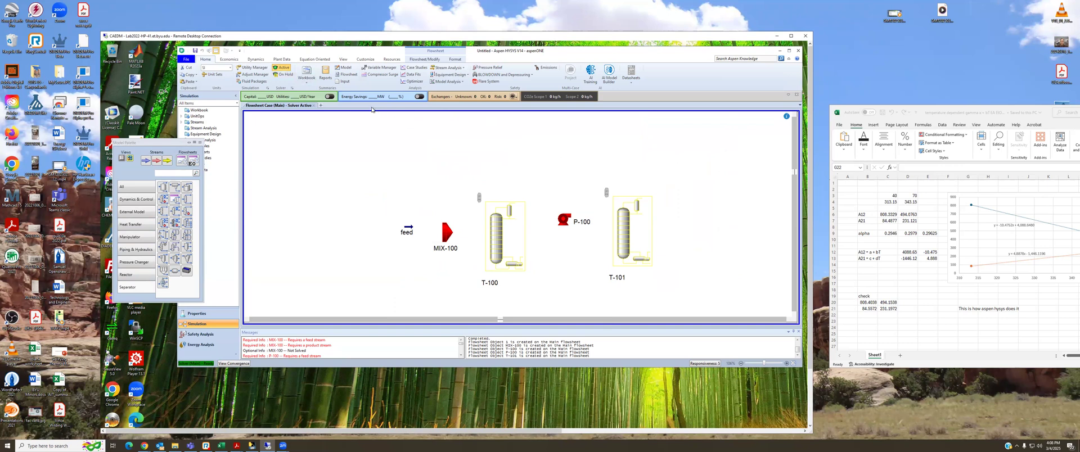
# Attach the feed stream to the mixer and connect the mixer outlet to the first distillation column with a new stream.
pyautogui.click(425, 59)
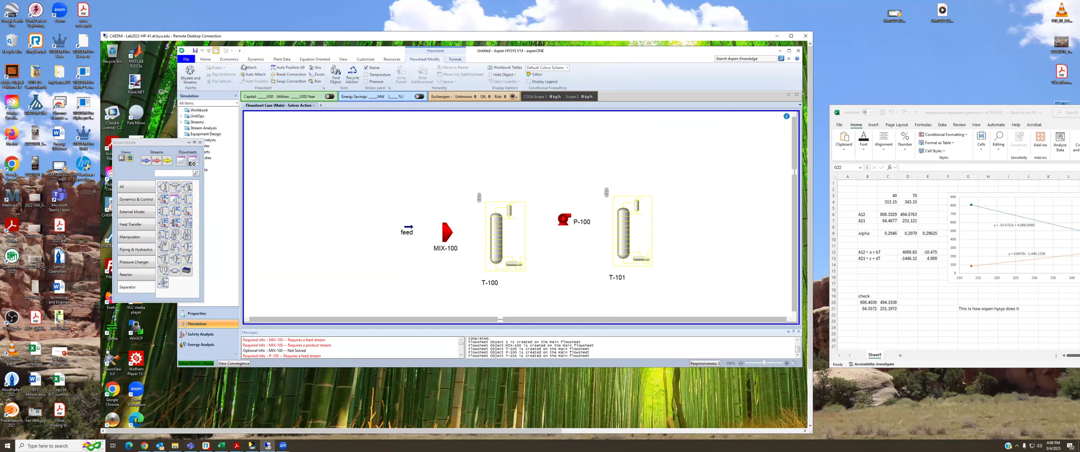
pyautogui.click(248, 68)
pyautogui.moveTo(410, 230); pyautogui.dragTo(496, 241)
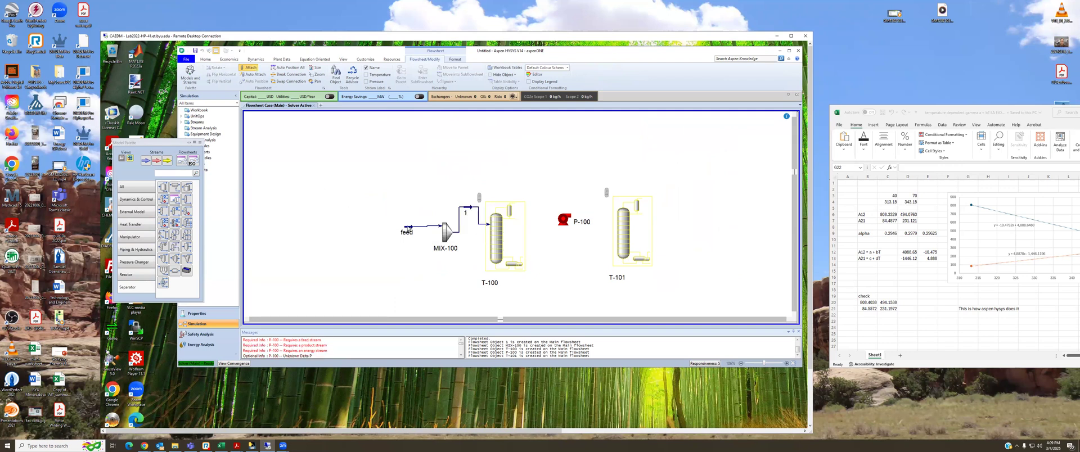
# Rearrange the feed stream, mixer and first column, spacing them apart so the connecting stream runs straight.
pyautogui.moveTo(406, 230); pyautogui.dragTo(351, 226)
pyautogui.moveTo(446, 234); pyautogui.dragTo(402, 235)
pyautogui.moveTo(494, 235); pyautogui.dragTo(483, 244)
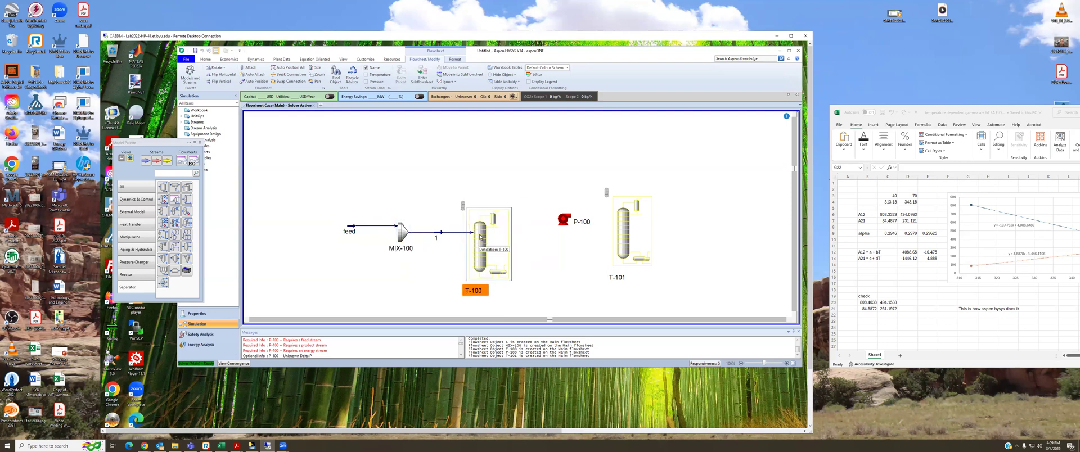
# Open the first column's input expert and name its condenser energy stream qcon1 and reboiler energy stream qreb1.
pyautogui.doubleClick(480, 243)
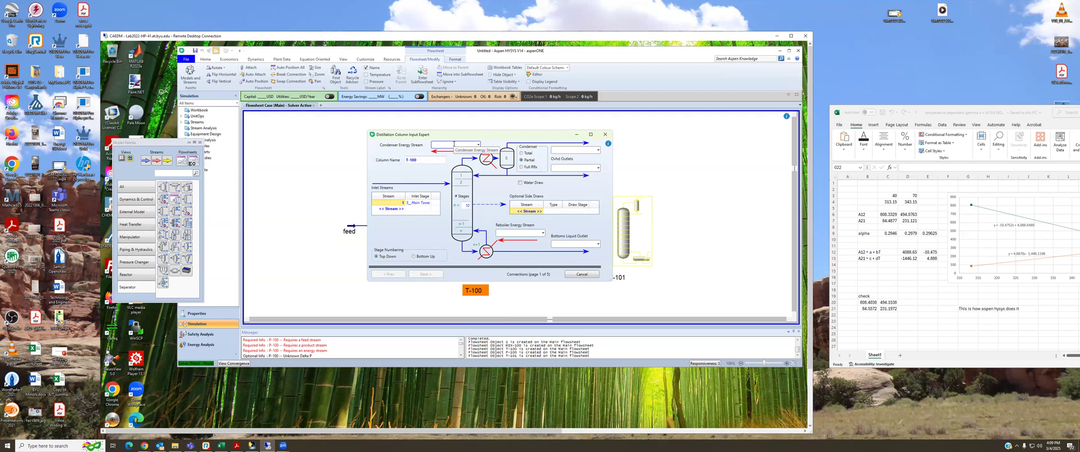
pyautogui.click(453, 145)
pyautogui.click(493, 192)
pyautogui.click(521, 232)
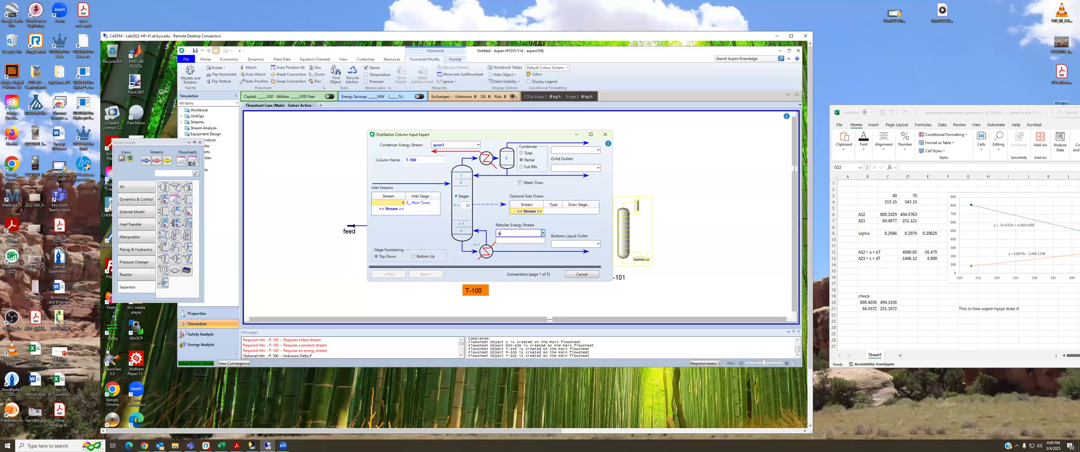
pyautogui.press('Return')
# Give the first column a total condenser, with overhead liquid outlet top1 and bottoms liquid outlet bott1.
pyautogui.click(522, 153)
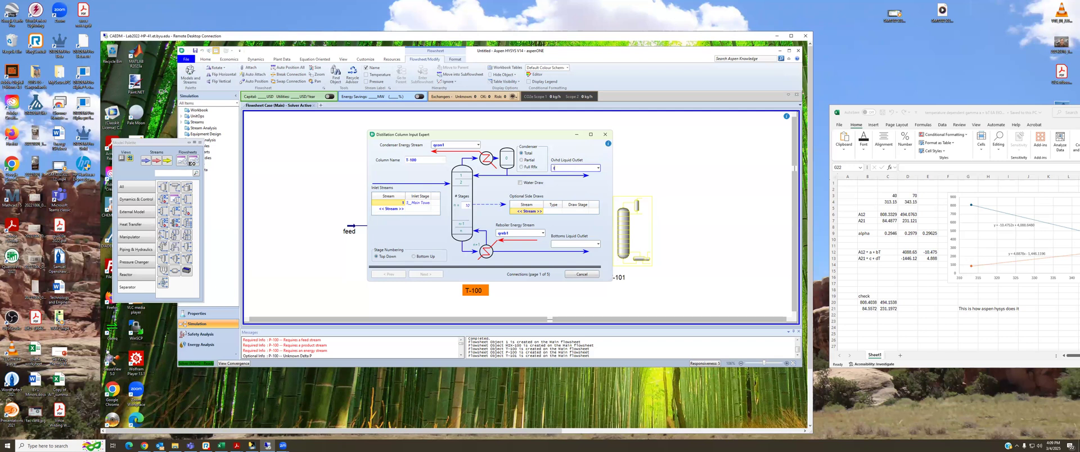
pyautogui.press('Return')
pyautogui.click(568, 244)
pyautogui.press('Return')
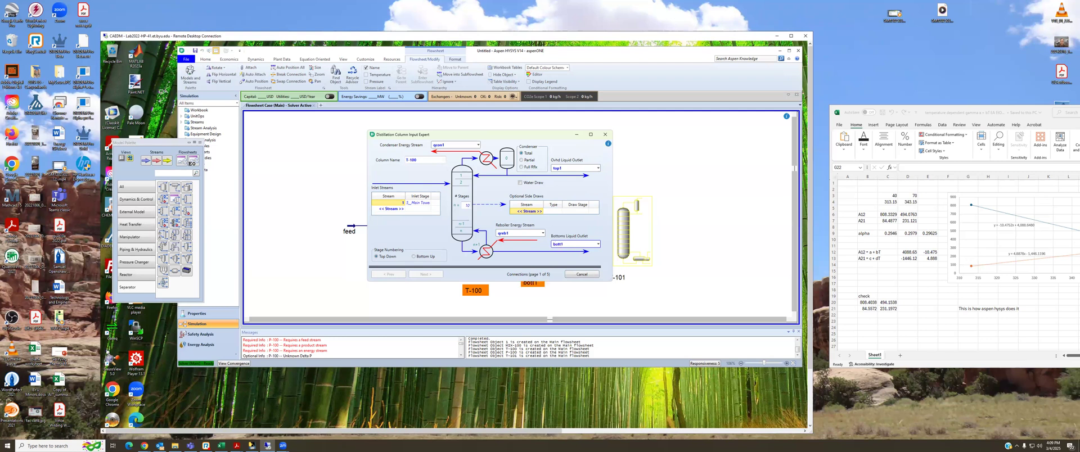
# Keep the default once-through reboiler configuration and set both the condenser and reboiler pressures to 29 kPa.
pyautogui.click(425, 274)
pyautogui.click(425, 275)
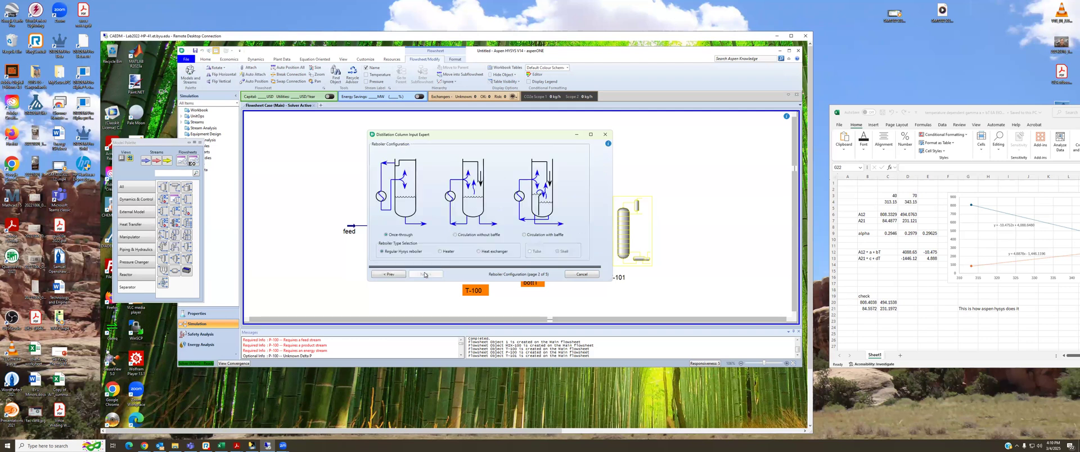
pyautogui.click(562, 161)
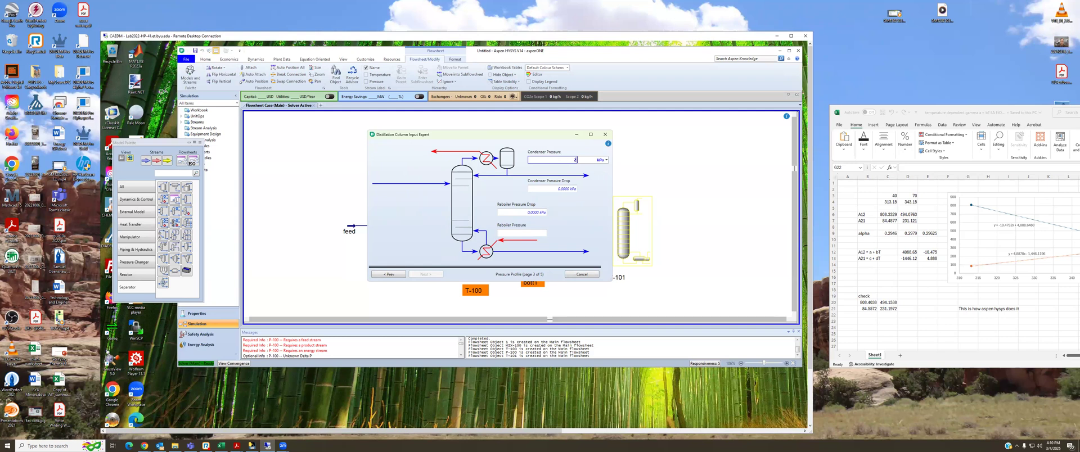
pyautogui.write('29')
pyautogui.press('Return')
pyautogui.click(518, 234)
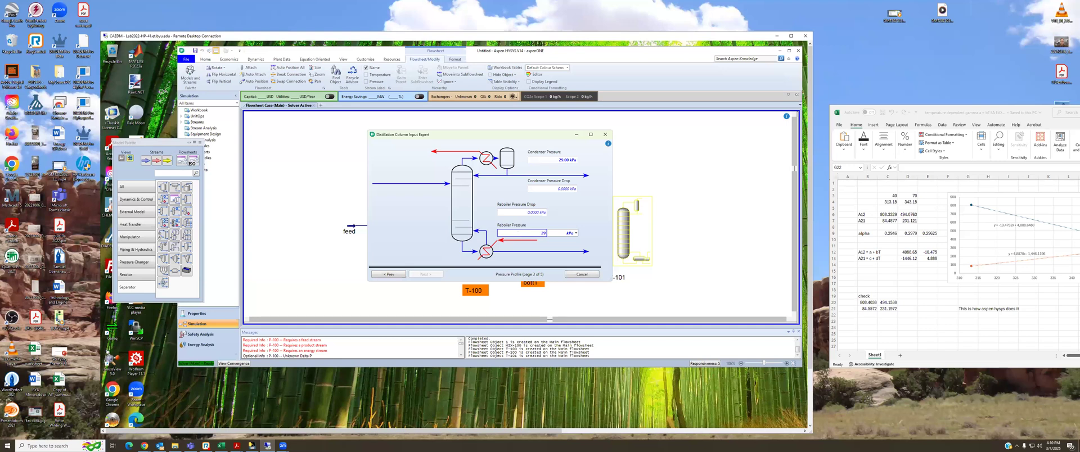
pyautogui.write('29')
pyautogui.press('Return')
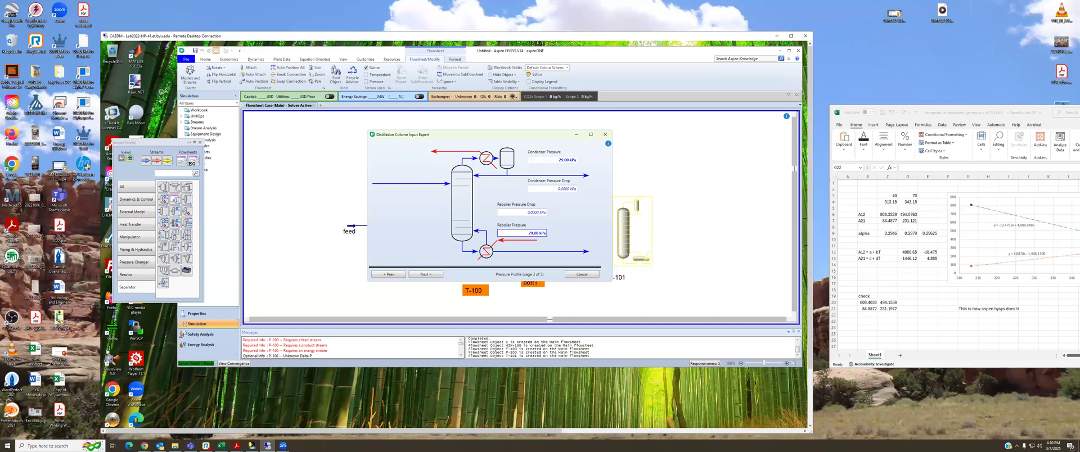
# Enter the optional condenser and reboiler temperature estimates for the first column.
pyautogui.click(425, 275)
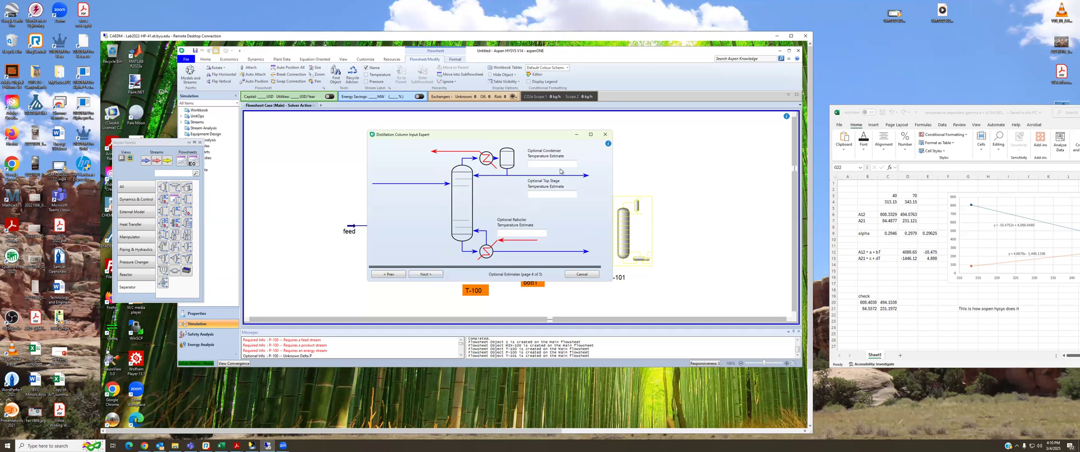
pyautogui.click(558, 163)
pyautogui.press('Return')
pyautogui.click(536, 232)
pyautogui.press('Return')
# Specify a liquid rate of 500 kgmole/h and a reflux ratio of 2, and finish the column input expert.
pyautogui.click(425, 275)
pyautogui.click(568, 166)
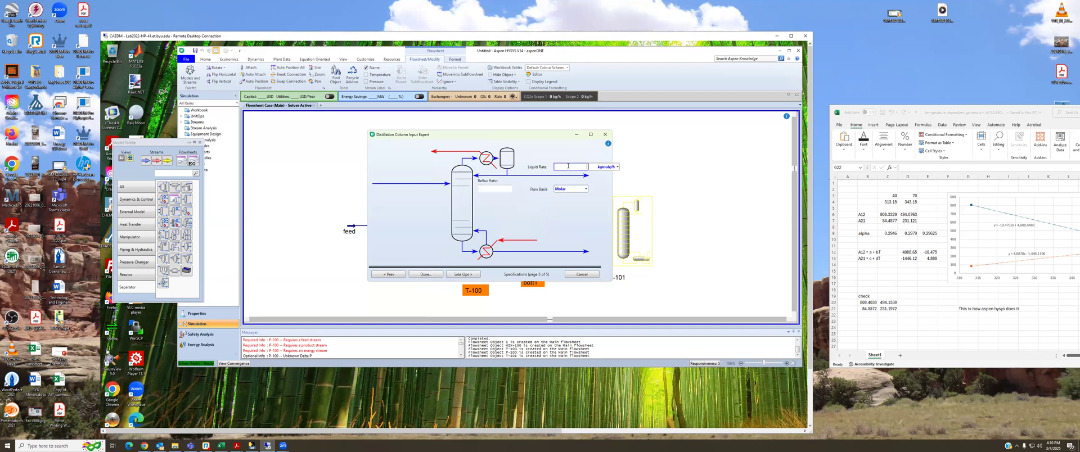
pyautogui.press('Return')
pyautogui.click(491, 188)
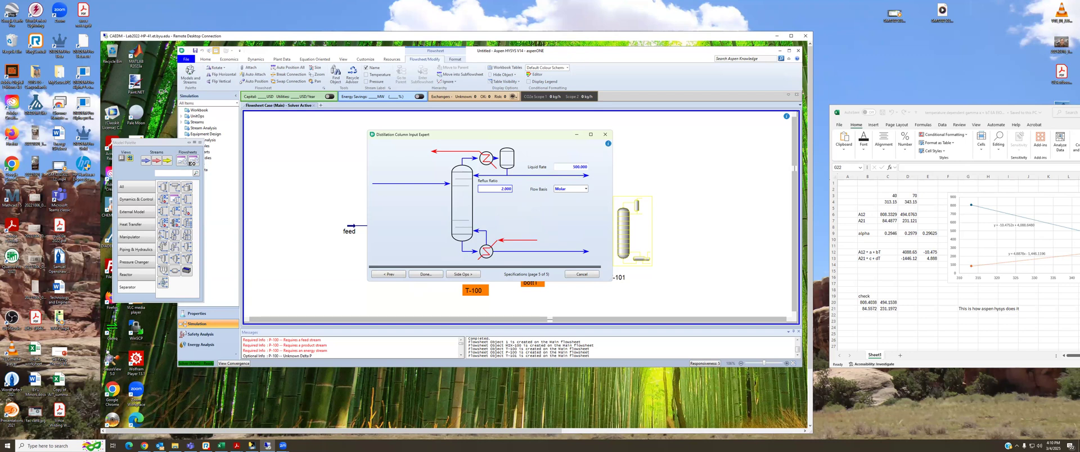
pyautogui.click(426, 274)
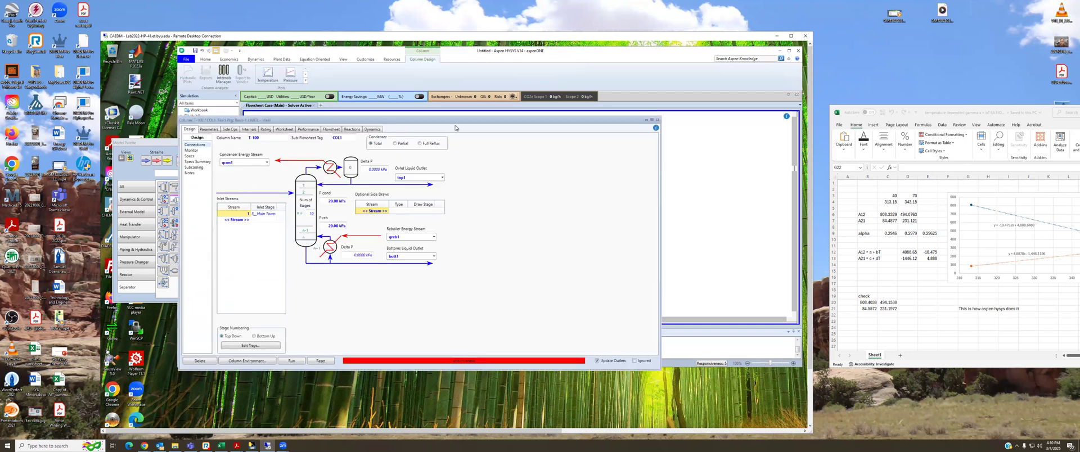
# Add a reboil ratio specification for the reboiler to the first column with a value of 2.
pyautogui.click(193, 151)
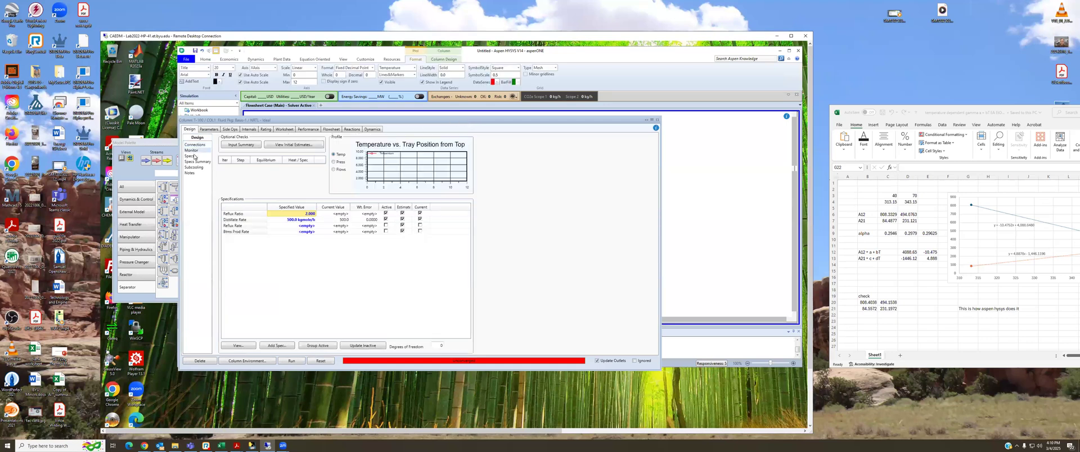
pyautogui.click(277, 345)
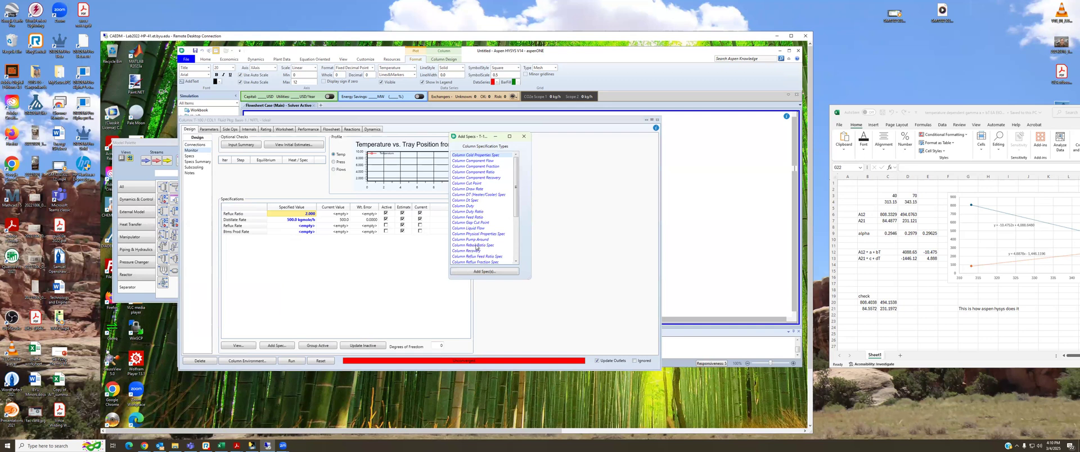
pyautogui.click(476, 246)
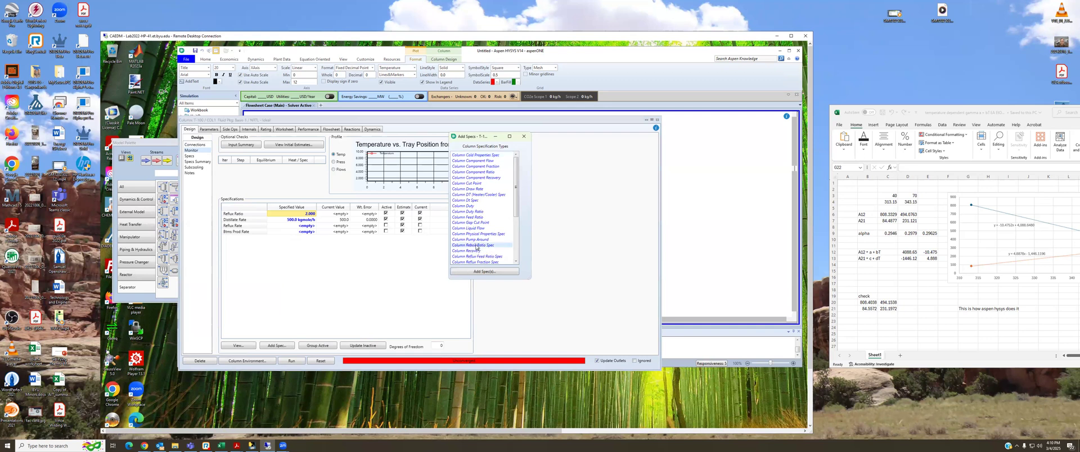
pyautogui.click(482, 271)
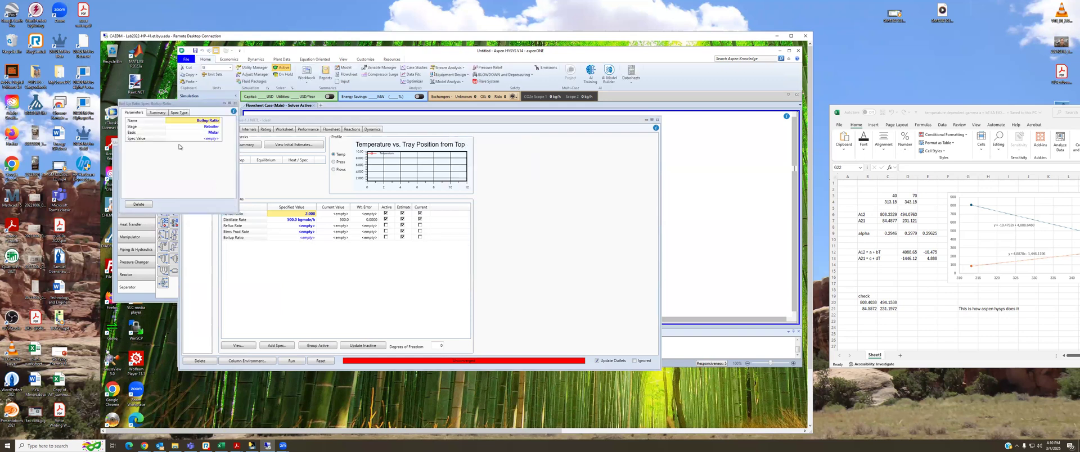
pyautogui.click(210, 139)
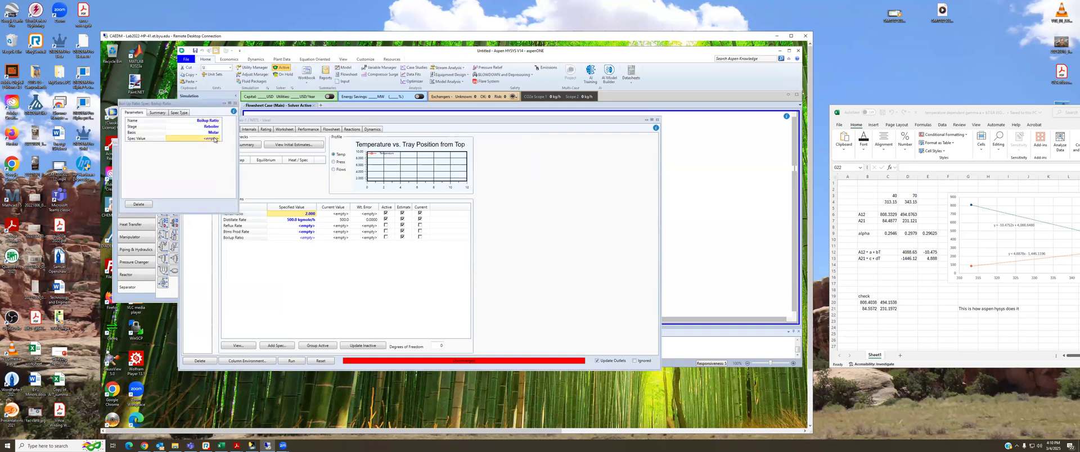
pyautogui.write('2')
pyautogui.press('Return')
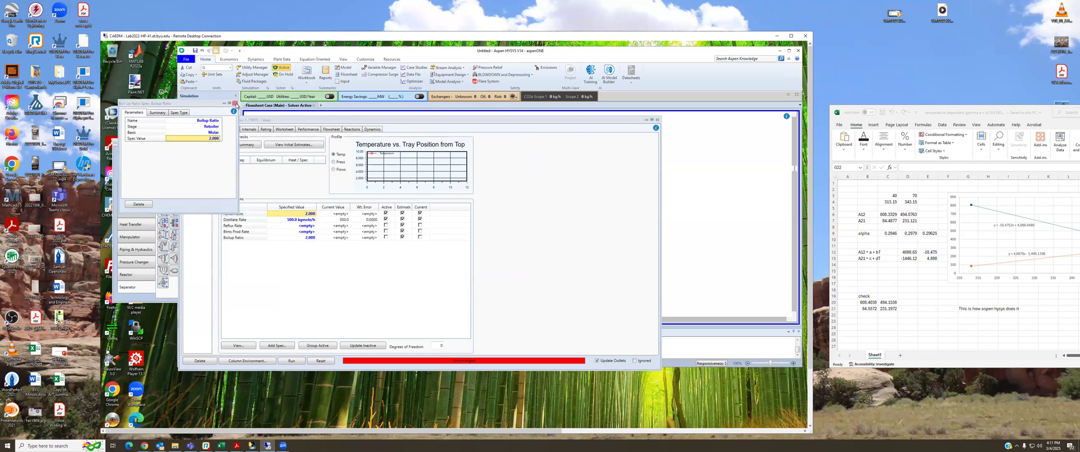
pyautogui.click(236, 104)
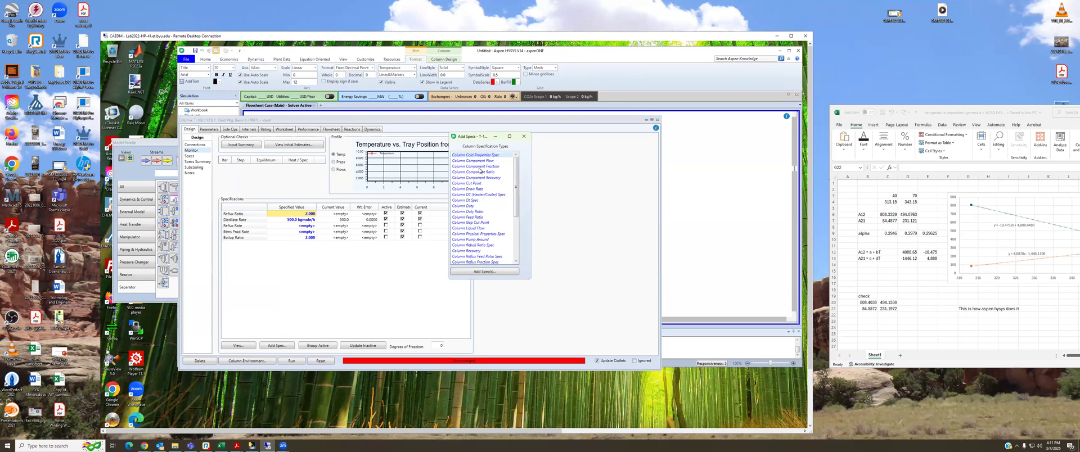
# Add a column component fraction specification named dist1 purity and assign it to the condenser stage.
pyautogui.click(478, 167)
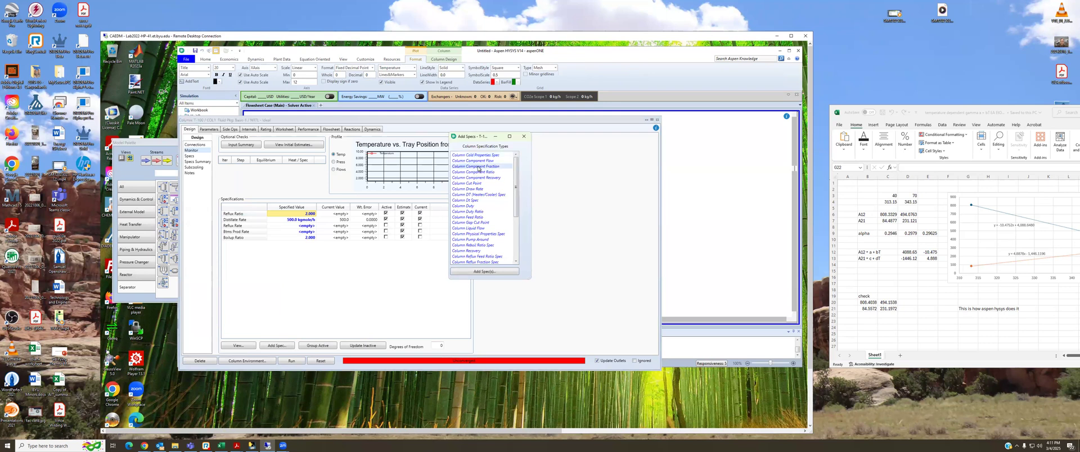
pyautogui.click(484, 272)
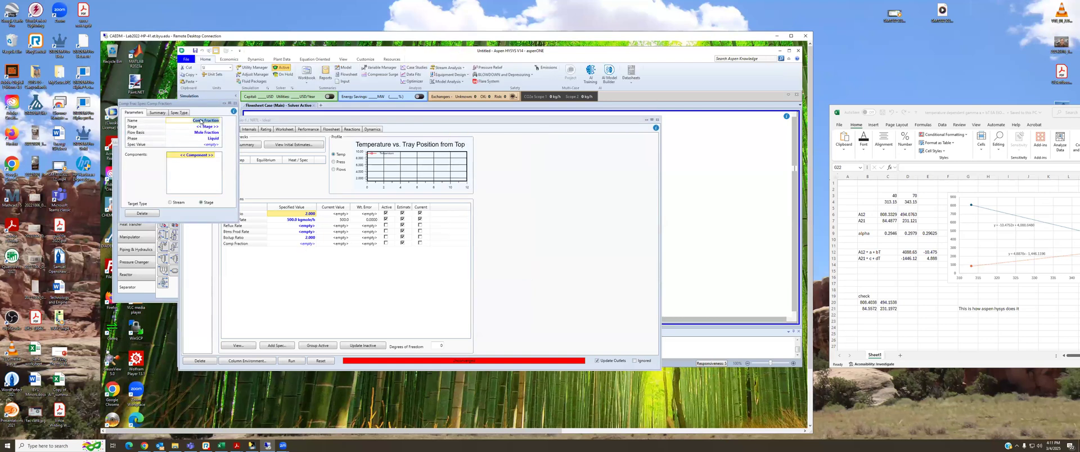
pyautogui.write('dist1 purity')
pyautogui.press('Return')
pyautogui.click(217, 128)
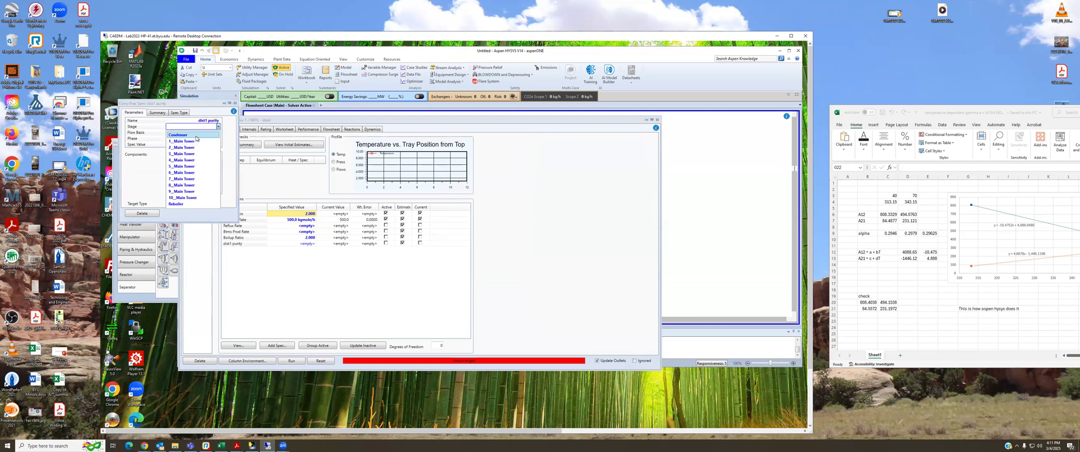
pyautogui.click(196, 137)
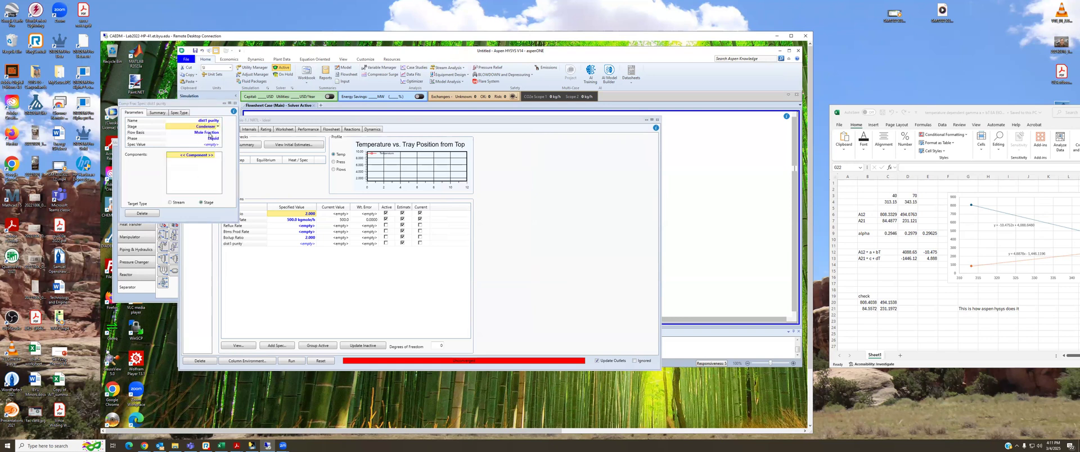
# Set the dist1 purity specification to a liquid mole fraction of 0.67 for E-Acetate.
pyautogui.click(212, 144)
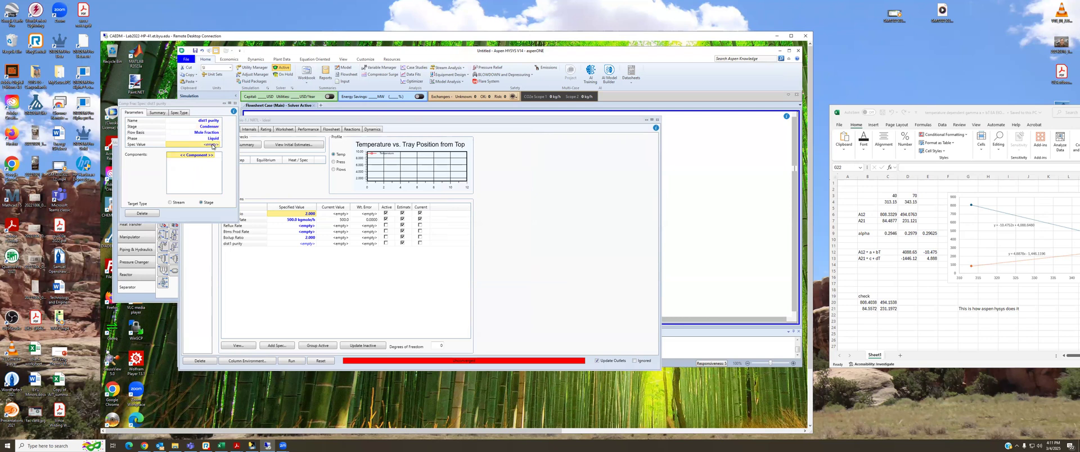
pyautogui.click(212, 145)
pyautogui.write('.67')
pyautogui.click(189, 156)
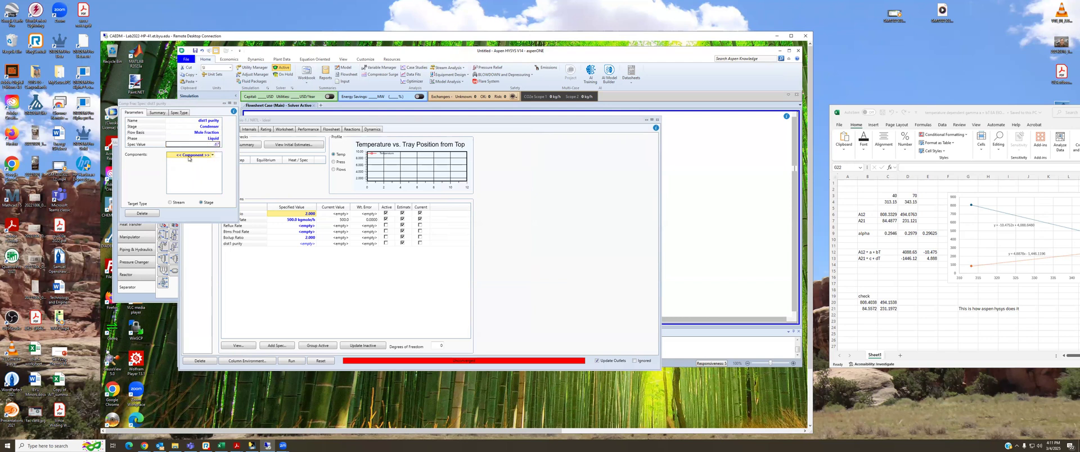
pyautogui.click(213, 155)
pyautogui.click(195, 170)
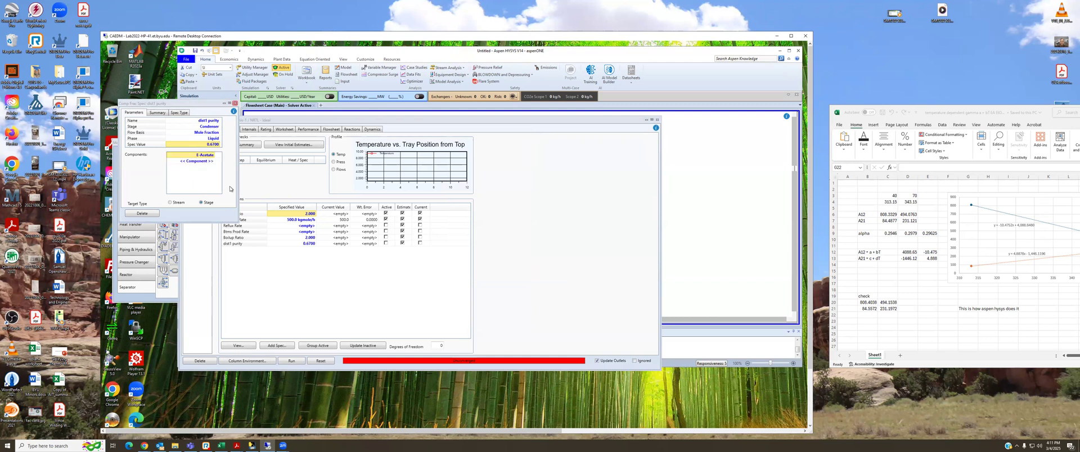
# Add another column component fraction specification named bott1 purity and assign it to the reboiler stage.
pyautogui.click(283, 346)
pyautogui.click(472, 167)
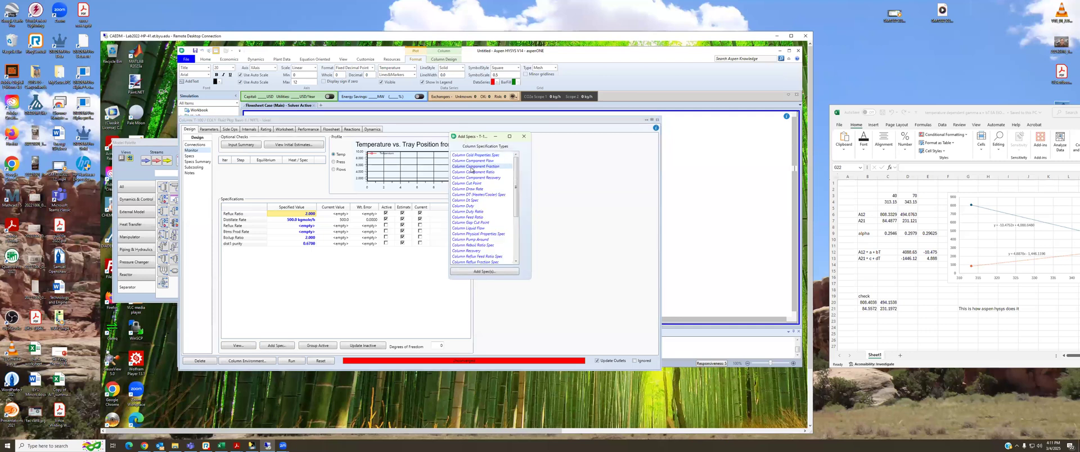
pyautogui.click(480, 272)
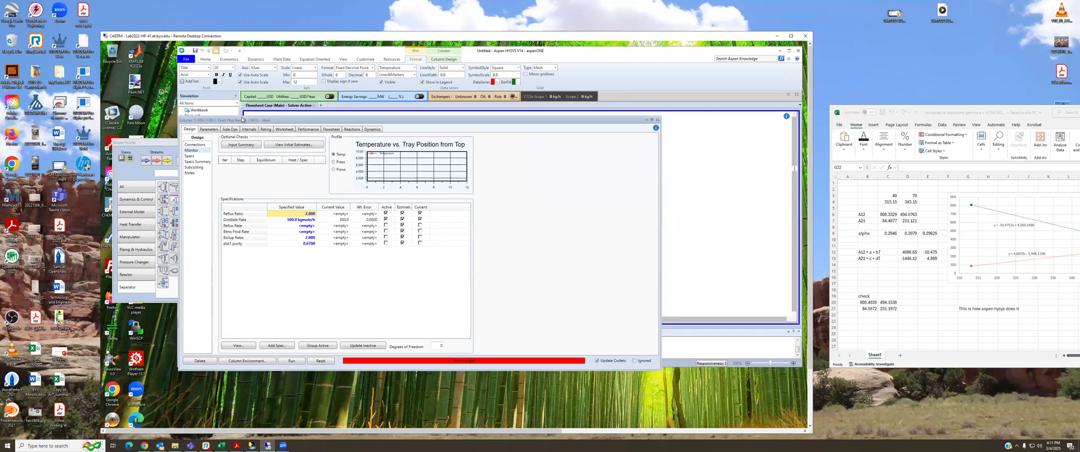
pyautogui.click(202, 121)
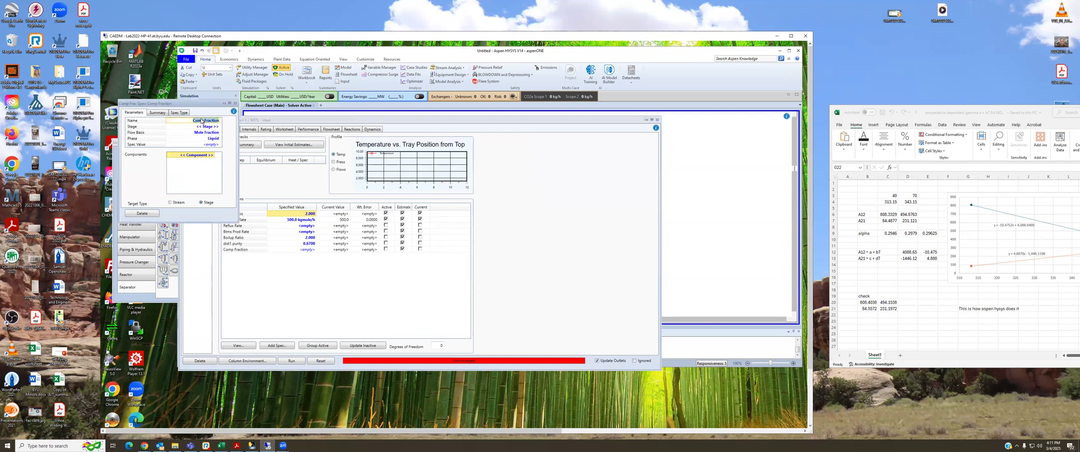
pyautogui.write('bott1 purity')
pyautogui.click(215, 129)
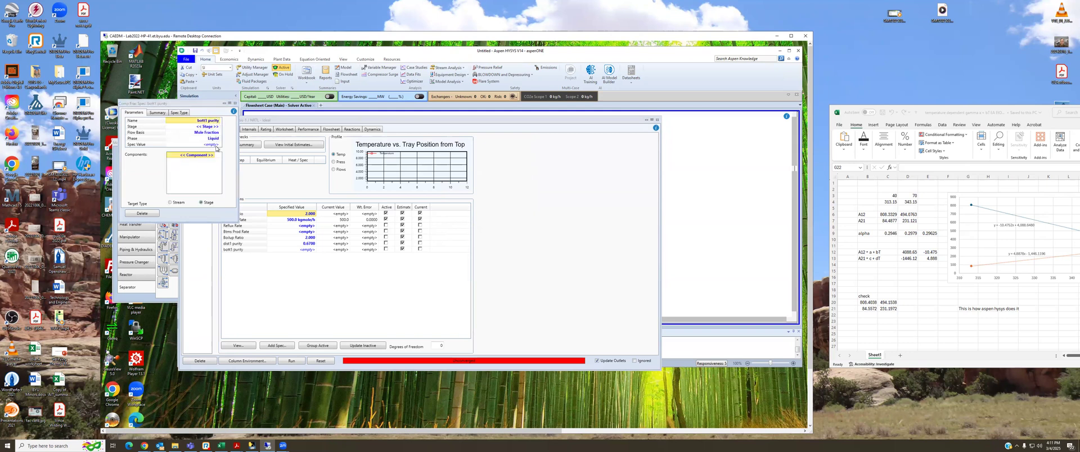
pyautogui.click(218, 128)
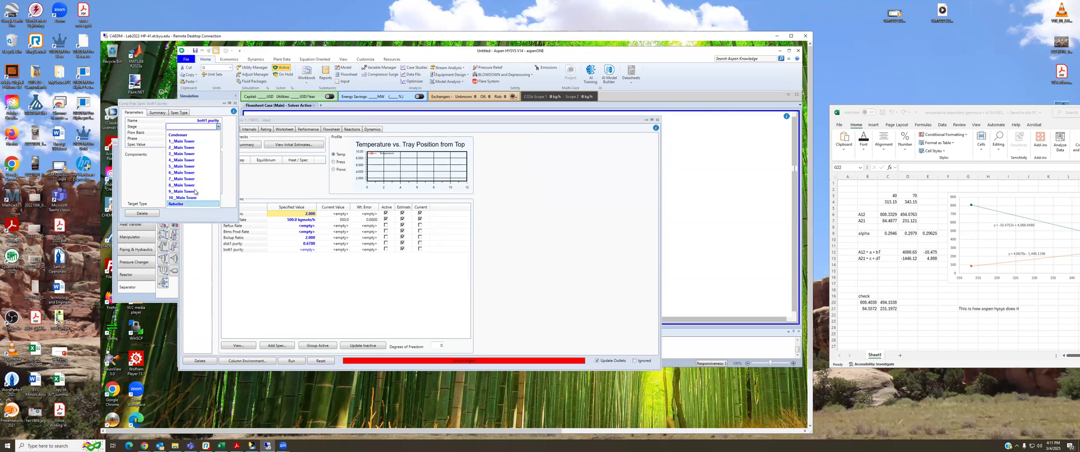
pyautogui.click(177, 204)
# Set the bott1 purity specification to a liquid mole fraction of 0.99 for Ethanol.
pyautogui.click(211, 145)
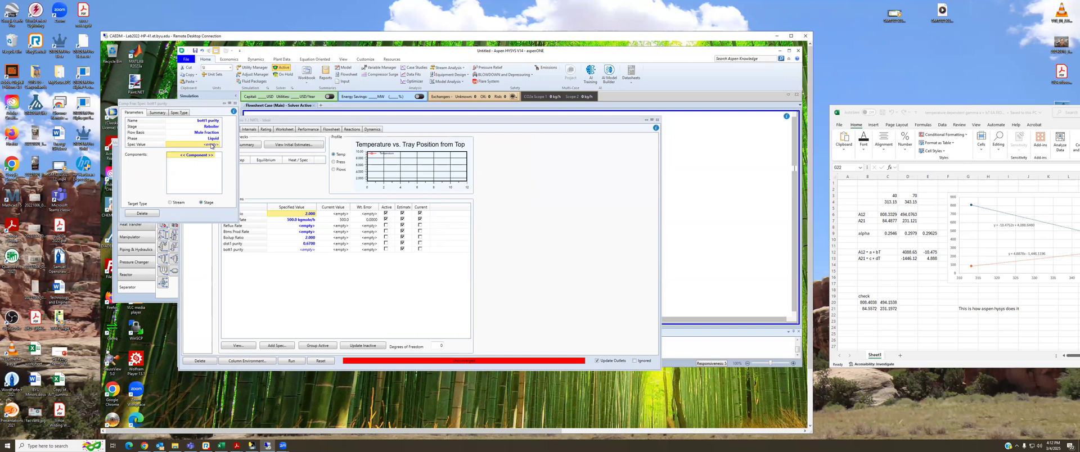
pyautogui.click(211, 145)
pyautogui.write('.99')
pyautogui.press('Return')
pyautogui.click(213, 156)
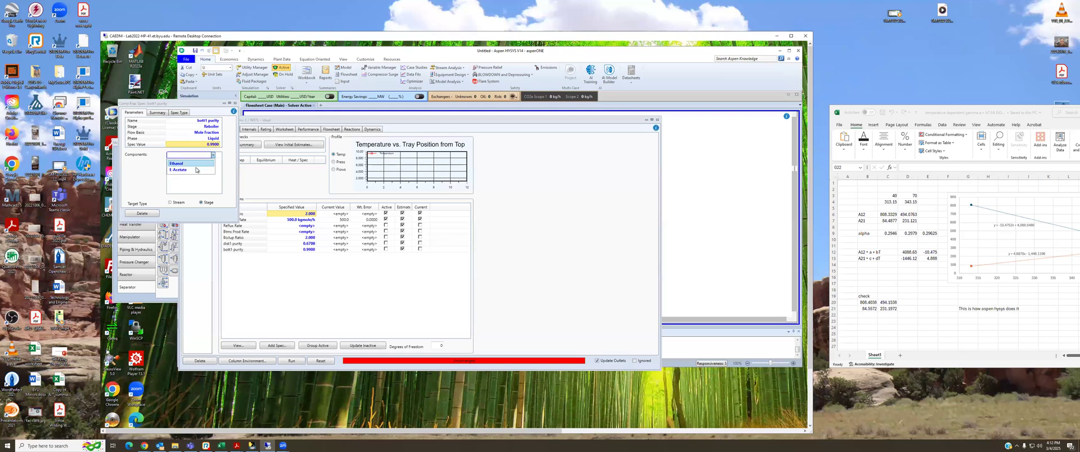
pyautogui.click(197, 168)
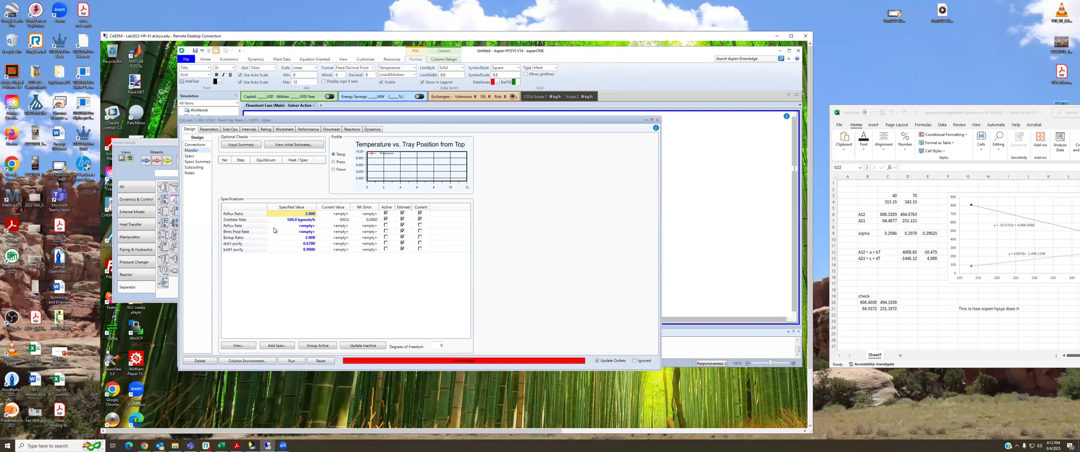
# Make the bott1 purity specification active in place of the distillate rate so the first column solves.
pyautogui.moveTo(320, 221)
pyautogui.click(386, 249)
pyautogui.click(385, 220)
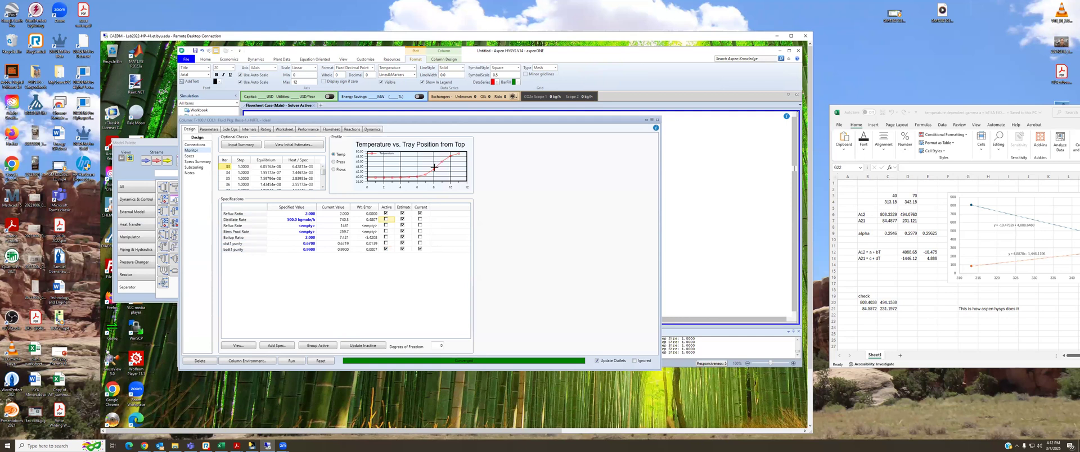
# Set the bott1 purity specification to 0.995, let the first column re-solve and close its window.
pyautogui.moveTo(451, 156)
pyautogui.click(310, 250)
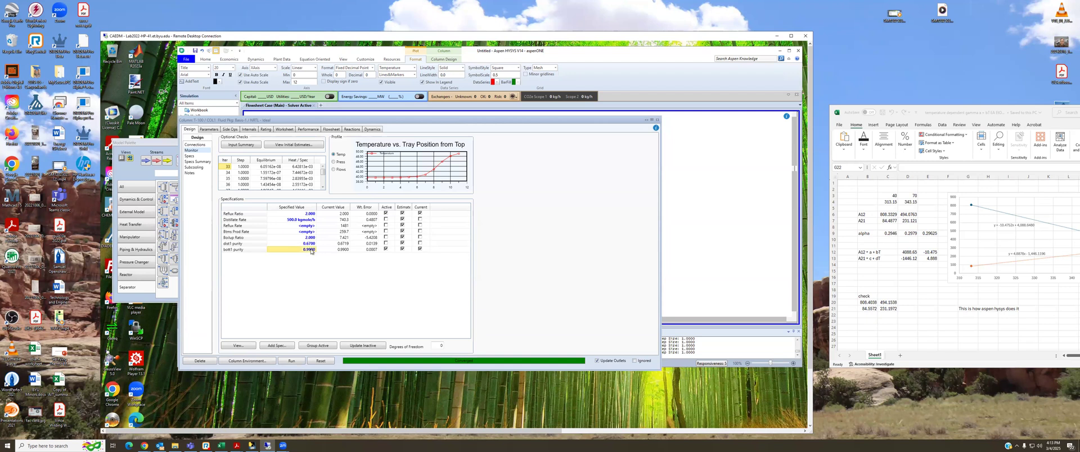
pyautogui.write('.')
pyautogui.press('Return')
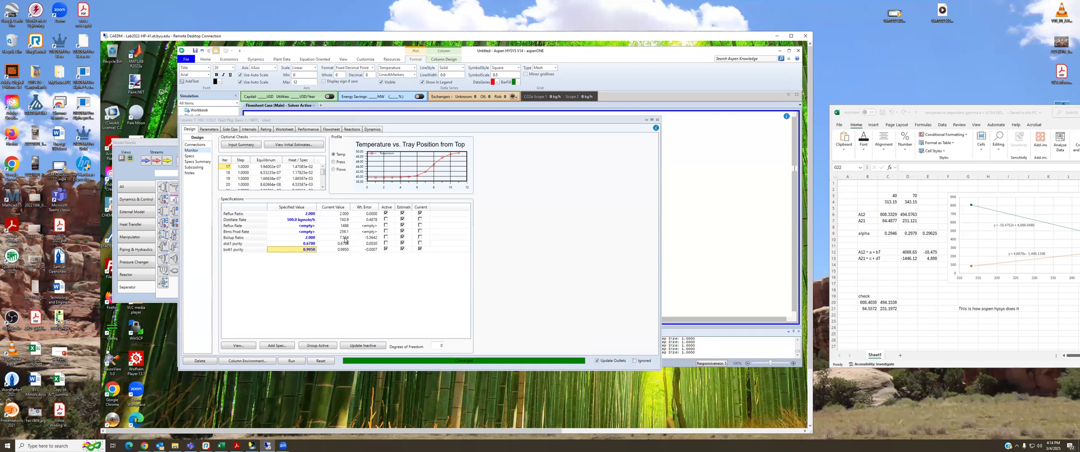
pyautogui.click(657, 119)
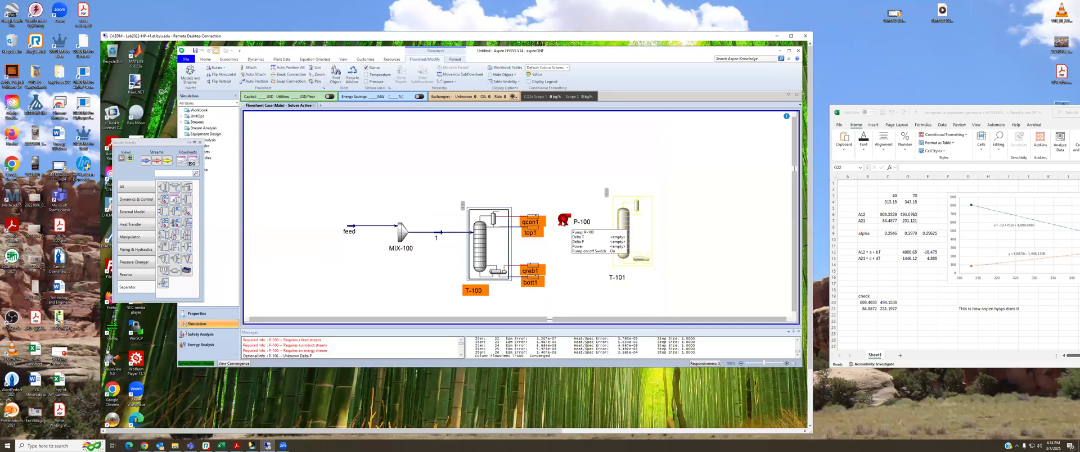
# Connect pump P-100 with top1 as inlet, a new outlet stream 2 and qpump as its energy stream.
pyautogui.click(257, 69)
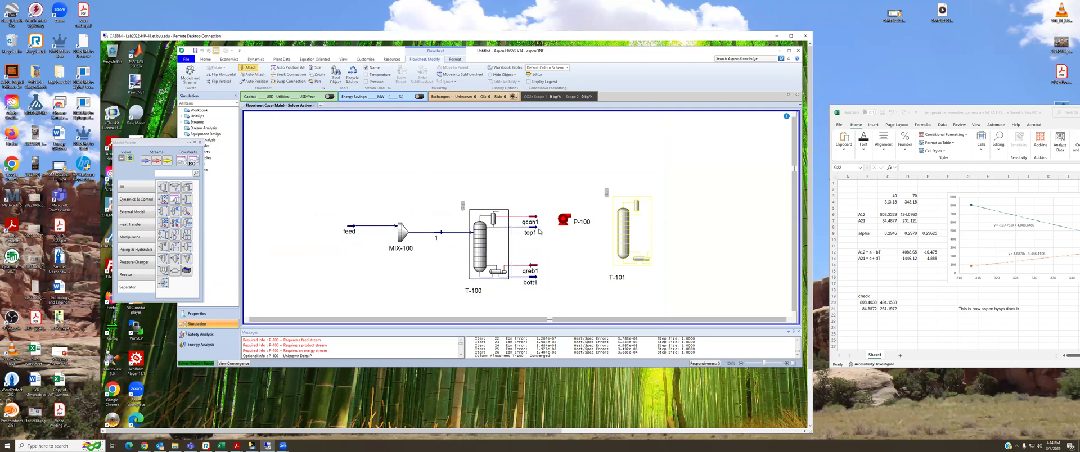
pyautogui.moveTo(537, 228); pyautogui.dragTo(563, 221)
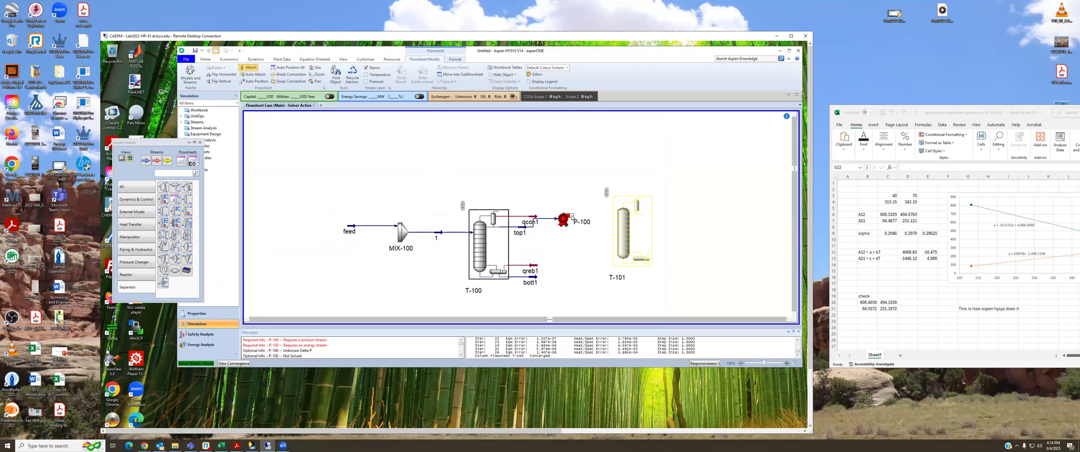
pyautogui.moveTo(572, 218); pyautogui.dragTo(600, 215)
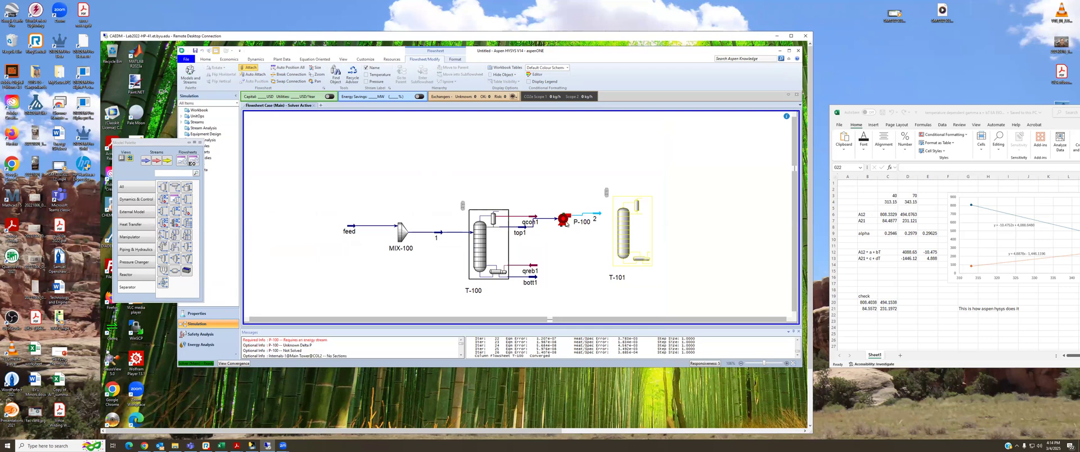
pyautogui.doubleClick(564, 220)
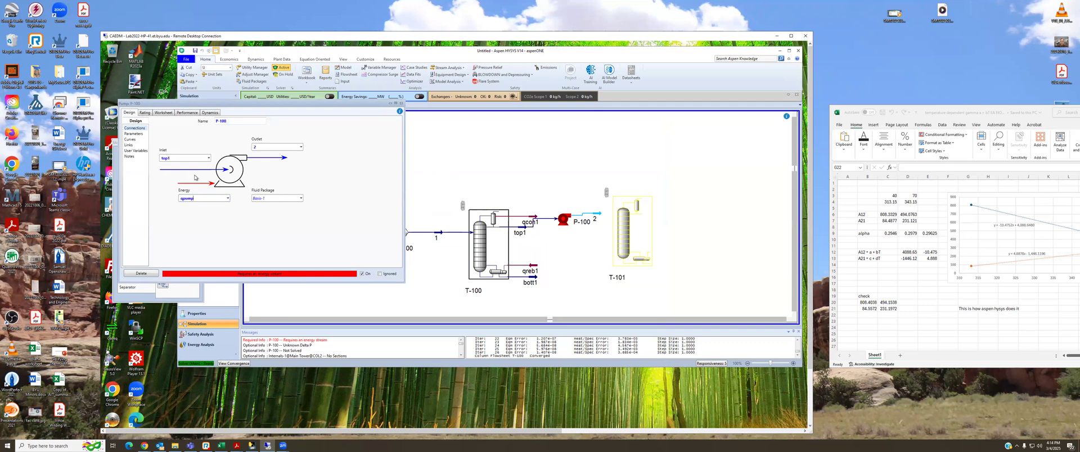
pyautogui.press('Return')
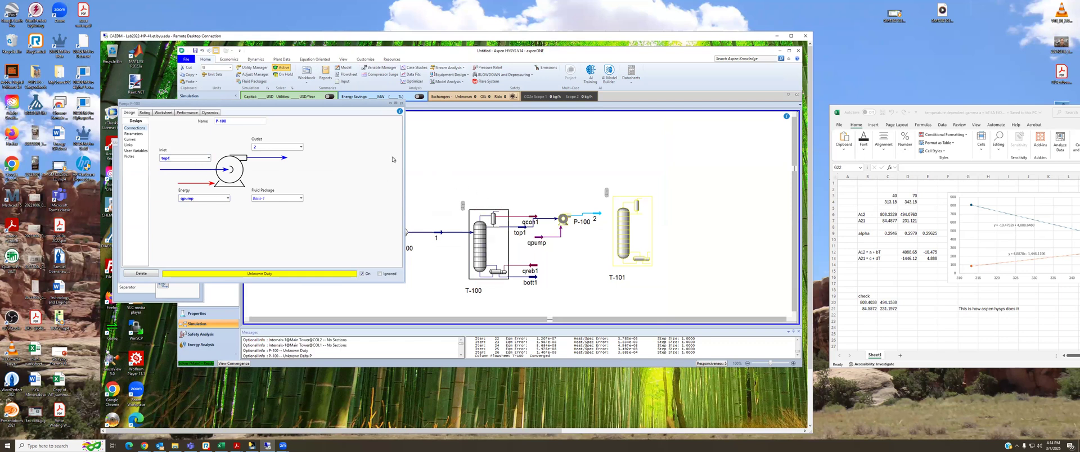
pyautogui.click(401, 104)
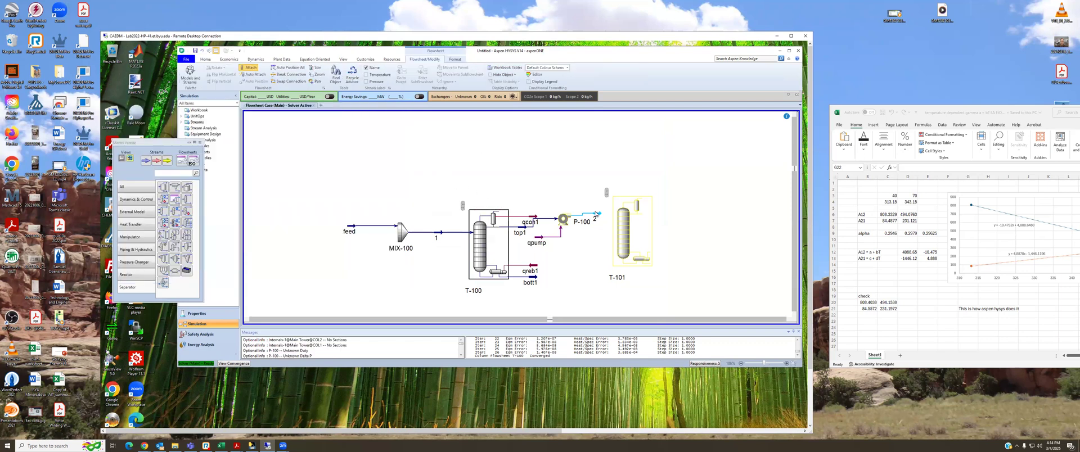
# Set the pressure of pump outlet stream 2 to 120 kPa.
pyautogui.doubleClick(597, 215)
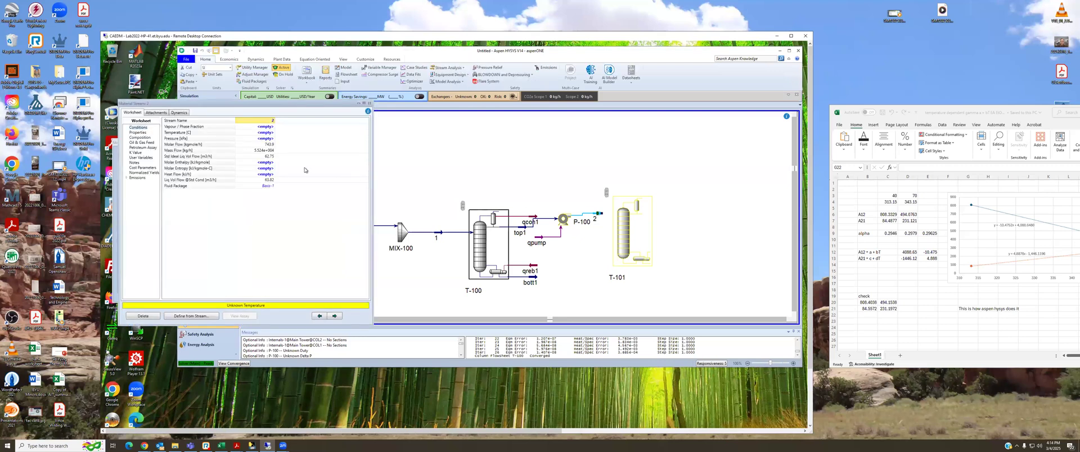
pyautogui.click(265, 139)
pyautogui.write('1')
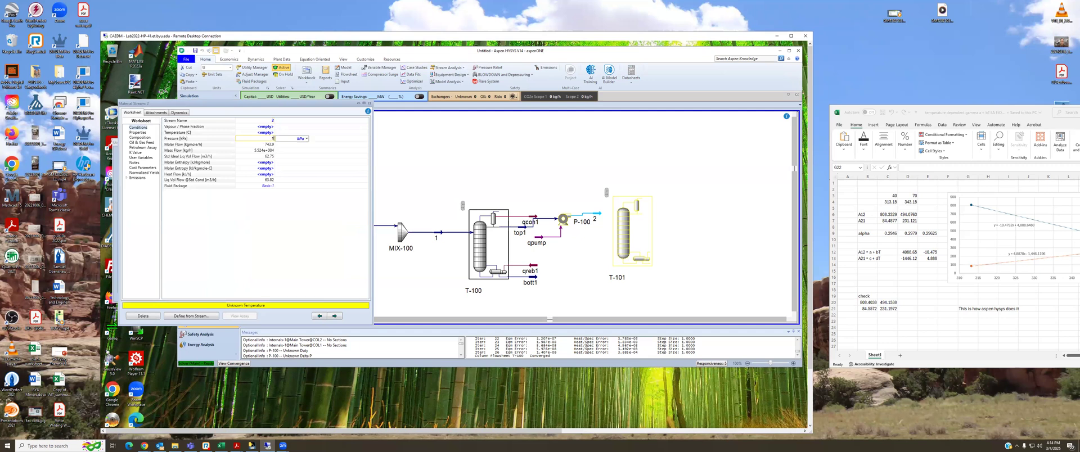
pyautogui.write('20')
pyautogui.press('Return')
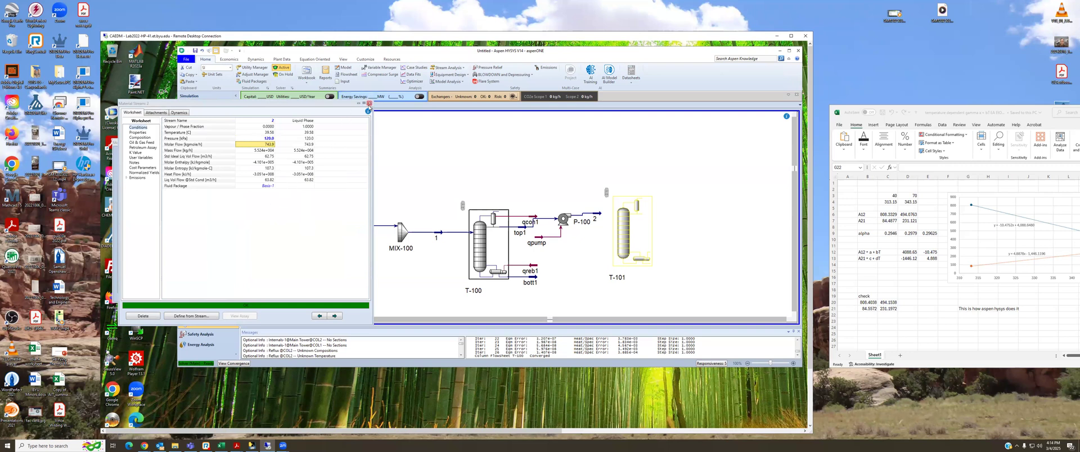
pyautogui.click(368, 104)
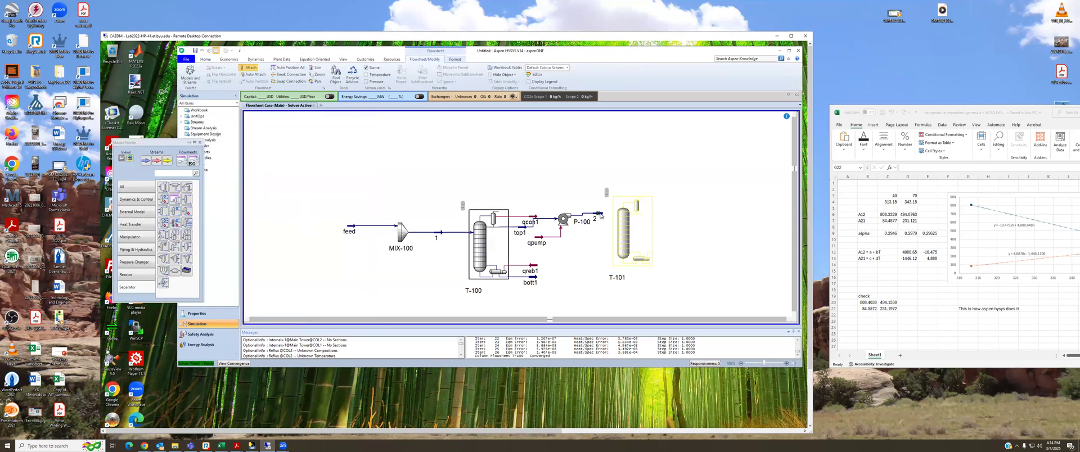
# Connect stream 2 as the feed of column T-101 and realign the column with the stream on the flowsheet.
pyautogui.moveTo(601, 213); pyautogui.dragTo(618, 224)
pyautogui.moveTo(624, 228); pyautogui.dragTo(635, 230)
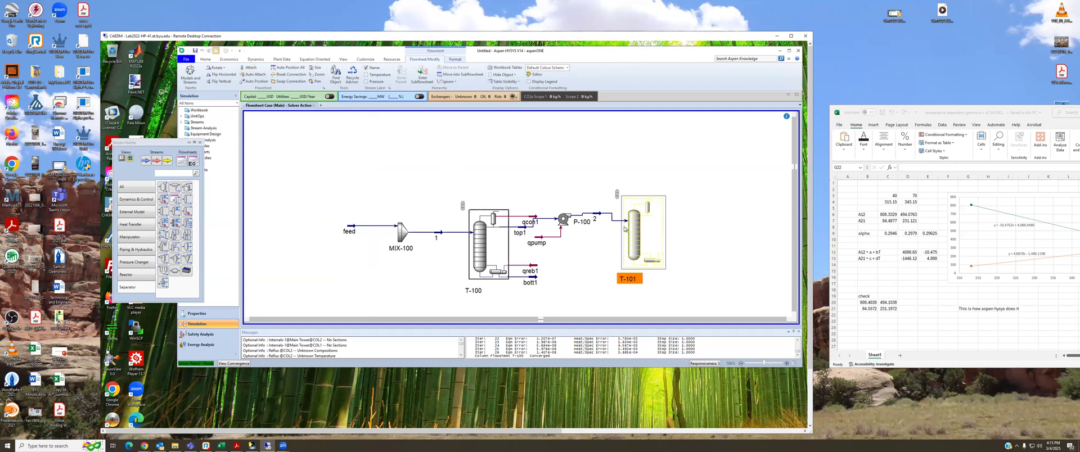
pyautogui.click(596, 217)
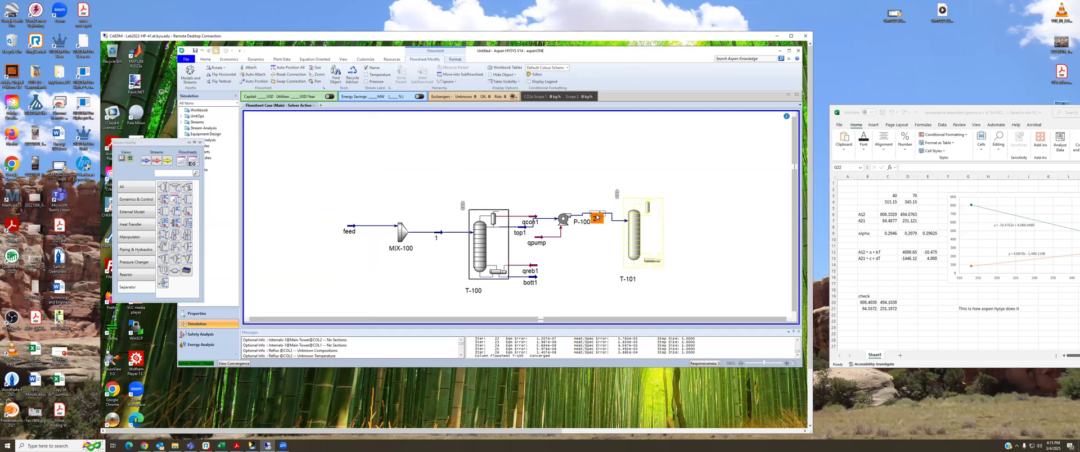
pyautogui.click(630, 221)
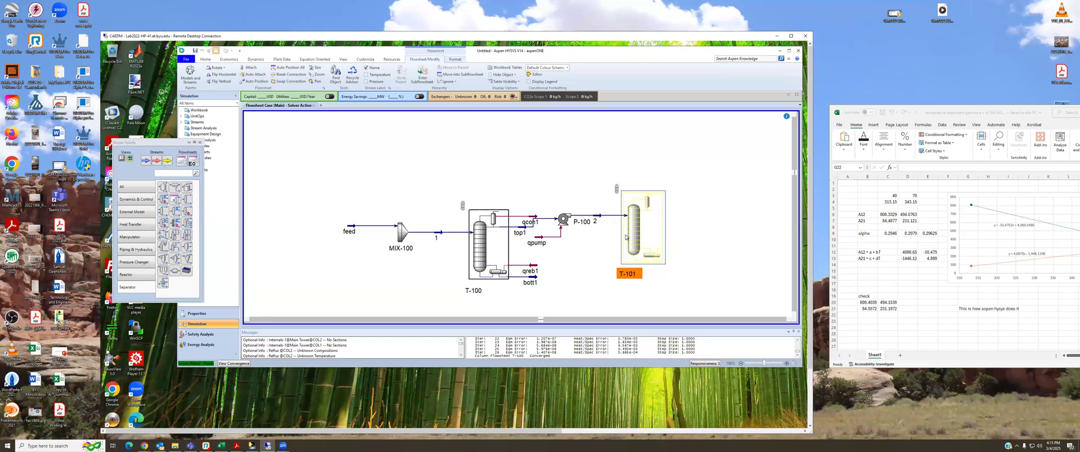
# Give T-101 a total condenser, energy streams qcond2 and qreb2, and product streams top2 and bott2.
pyautogui.doubleClick(635, 232)
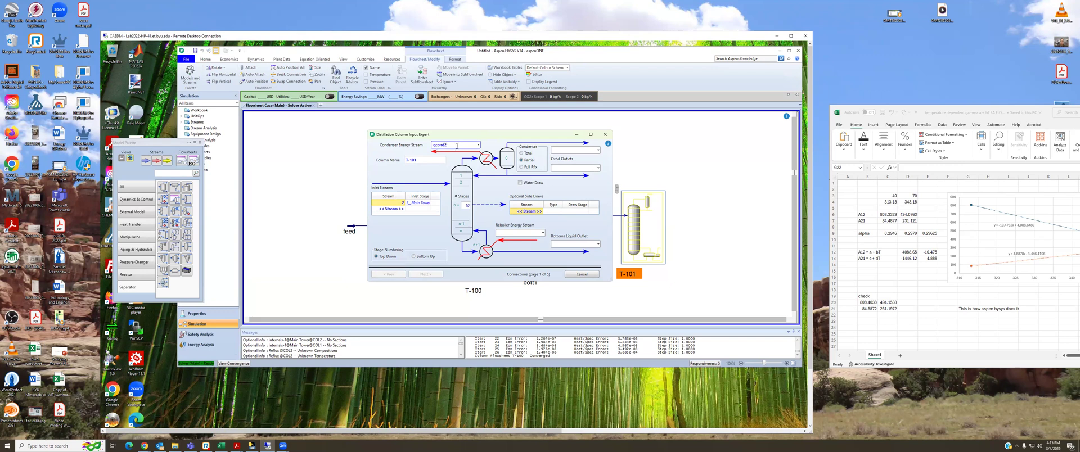
pyautogui.click(509, 232)
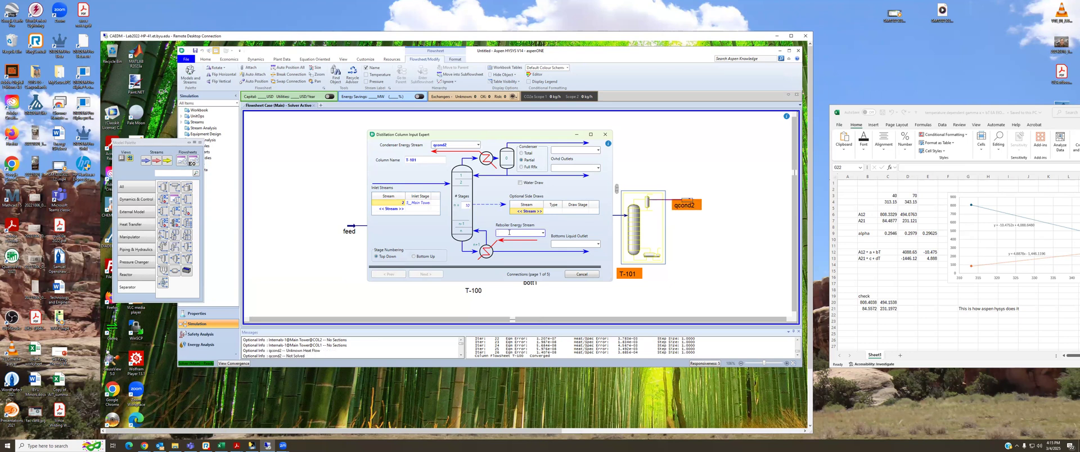
pyautogui.write('qreb2')
pyautogui.press('Return')
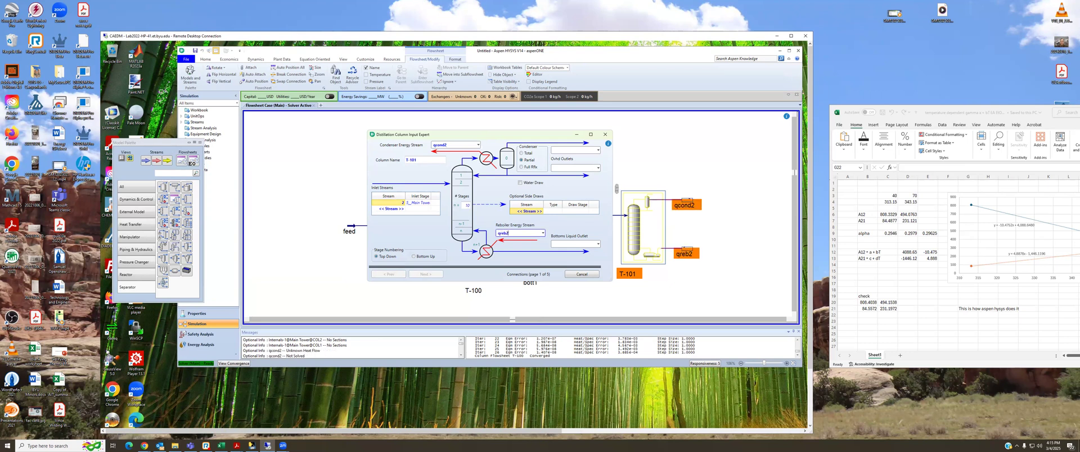
pyautogui.click(522, 153)
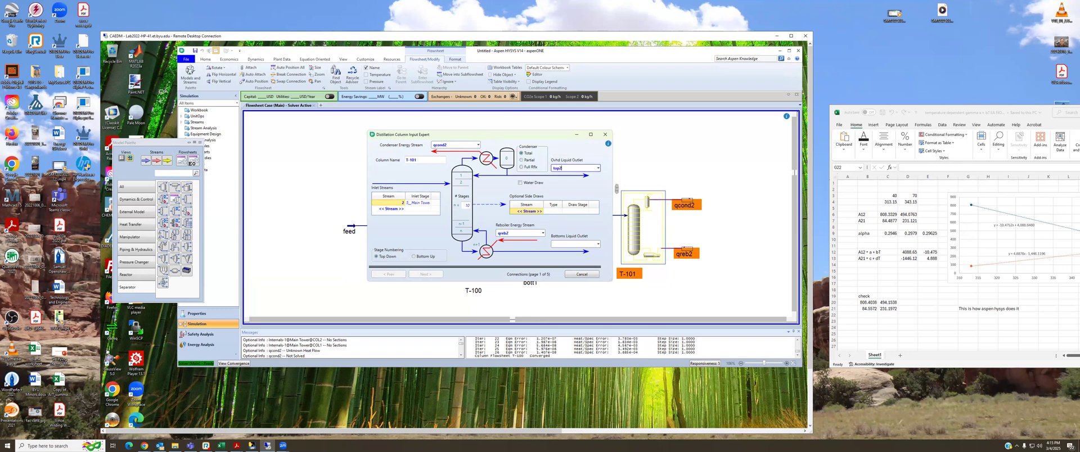
pyautogui.press('Return')
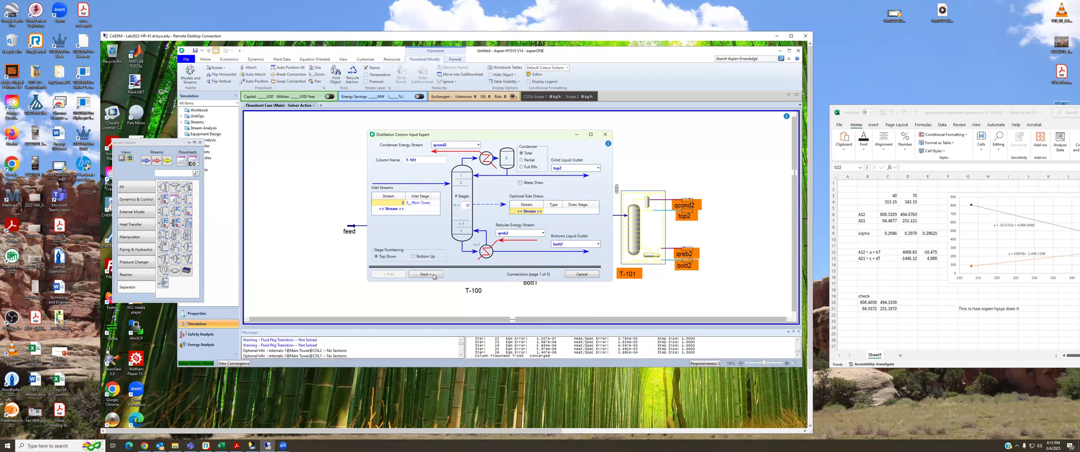
pyautogui.click(434, 276)
# Set both the condenser and reboiler pressures of T-101 to 96 kPa.
pyautogui.click(428, 274)
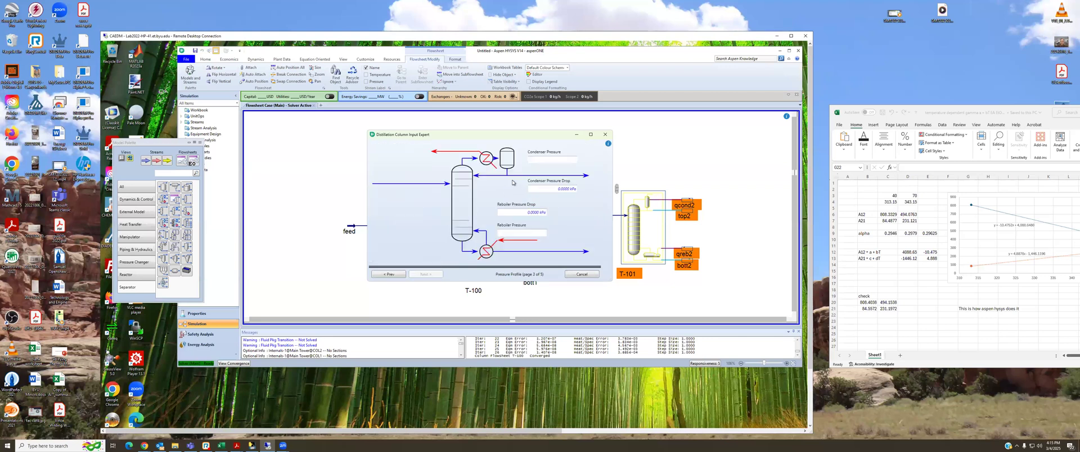
pyautogui.click(540, 160)
pyautogui.write('96')
pyautogui.press('Return')
pyautogui.click(525, 233)
pyautogui.write('96')
pyautogui.press('Return')
pyautogui.click(431, 277)
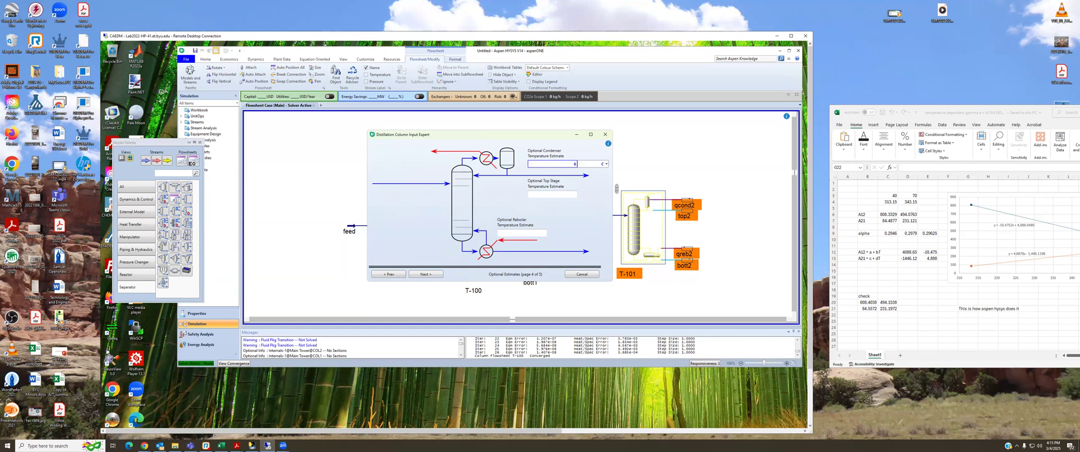
# Enter T-101's optional temperature estimates for the condenser and the reboiler, using 100 °C for the reboiler.
pyautogui.press('Return')
pyautogui.click(532, 232)
pyautogui.write('100')
pyautogui.press('Return')
pyautogui.click(426, 274)
# Specify a molar liquid rate of 500 and a reflux ratio of 2 for T-101 and finish its setup.
pyautogui.click(559, 167)
pyautogui.write('500')
pyautogui.press('Return')
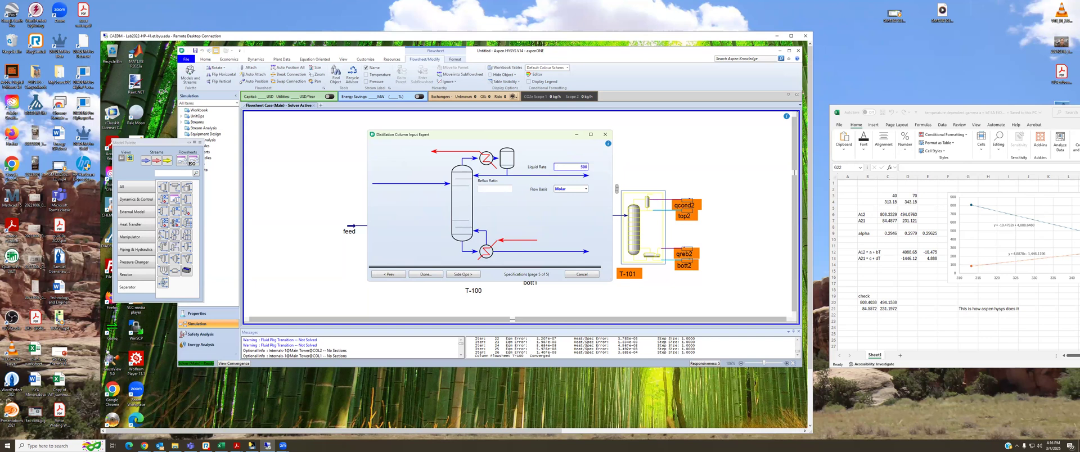
pyautogui.click(495, 190)
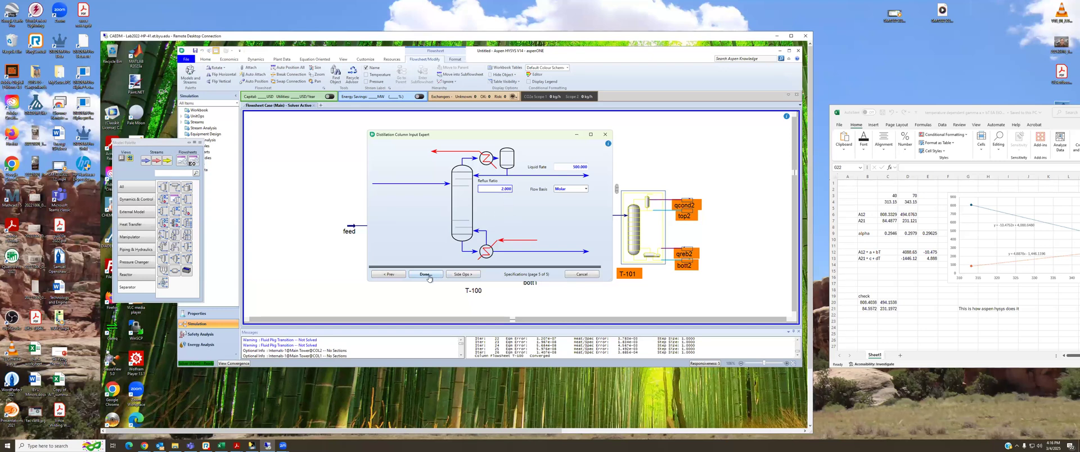
pyautogui.click(426, 274)
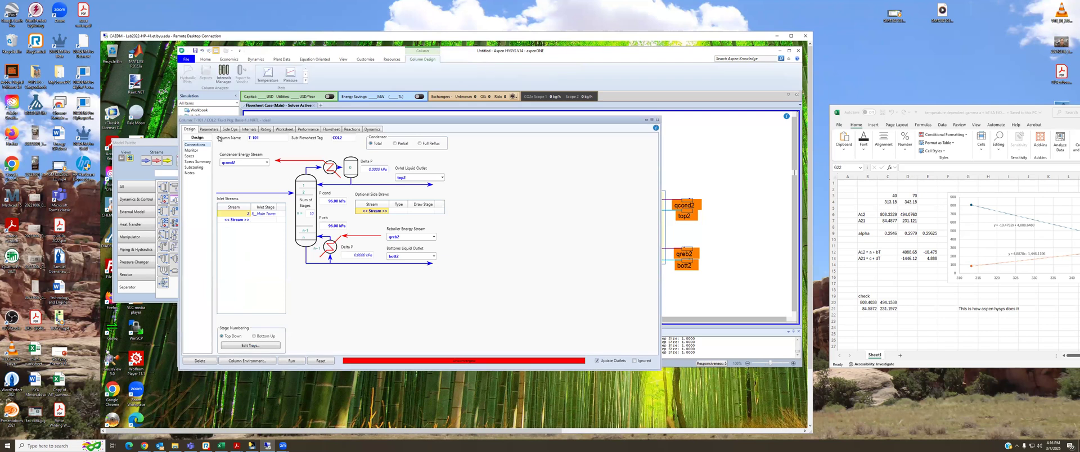
# Add a column reboil ratio specification with a value of 2 to T-101.
pyautogui.click(192, 150)
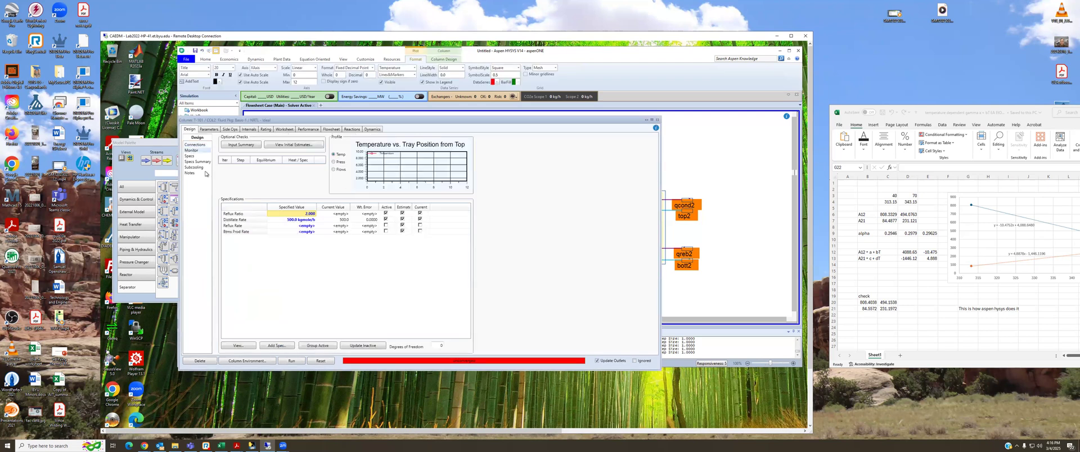
pyautogui.click(277, 346)
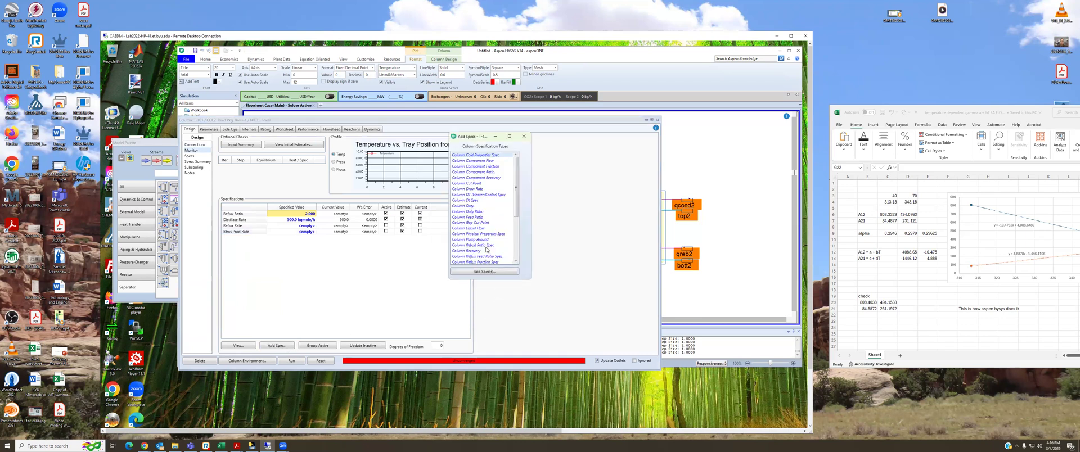
pyautogui.click(487, 244)
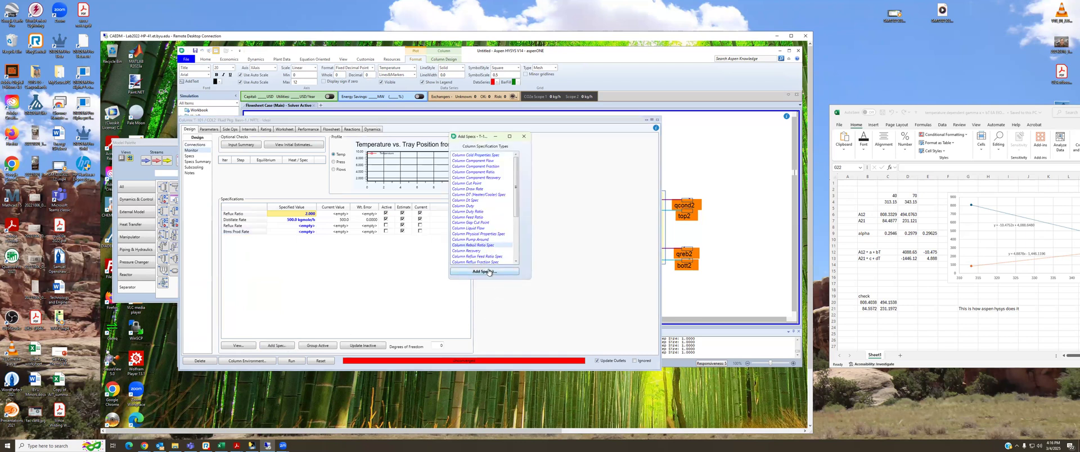
pyautogui.click(486, 271)
pyautogui.click(213, 138)
pyautogui.write('2')
pyautogui.press('Return')
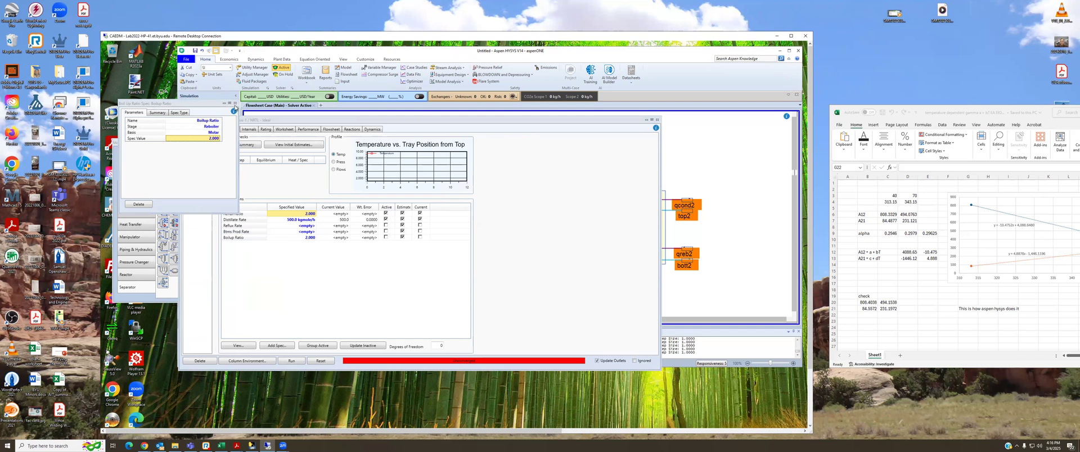
pyautogui.click(235, 103)
# Add a column component fraction specification named dist2 purity to T-101 and assign it to the condenser stage.
pyautogui.click(276, 345)
pyautogui.click(478, 167)
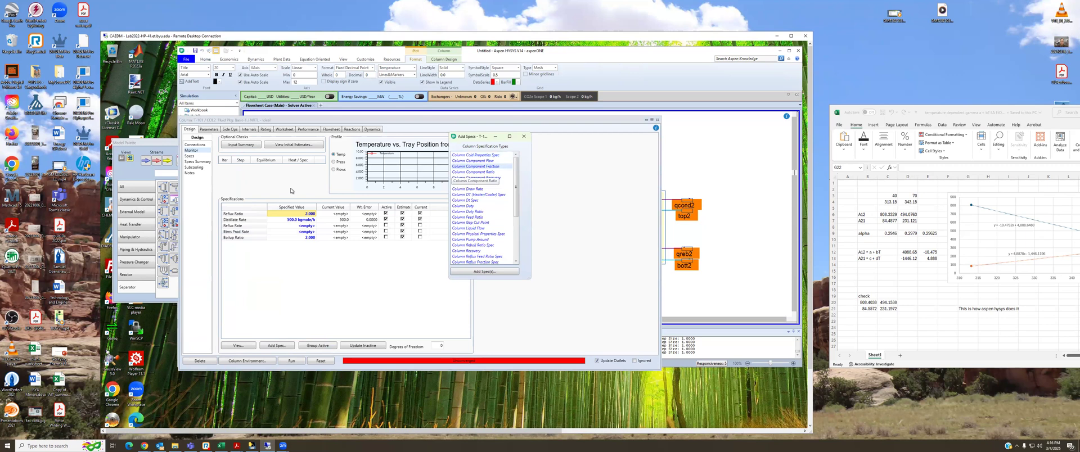
pyautogui.click(458, 271)
pyautogui.click(198, 121)
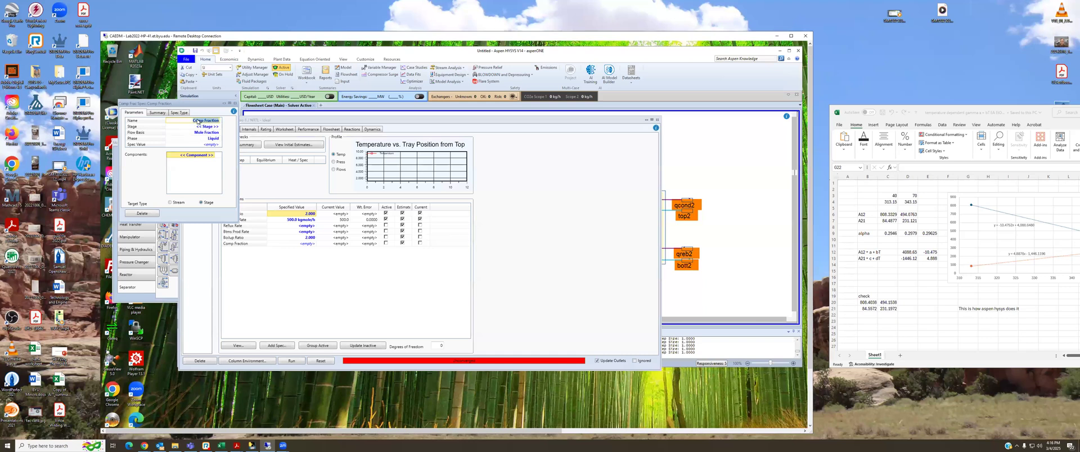
pyautogui.write('dist2 purity')
pyautogui.click(217, 127)
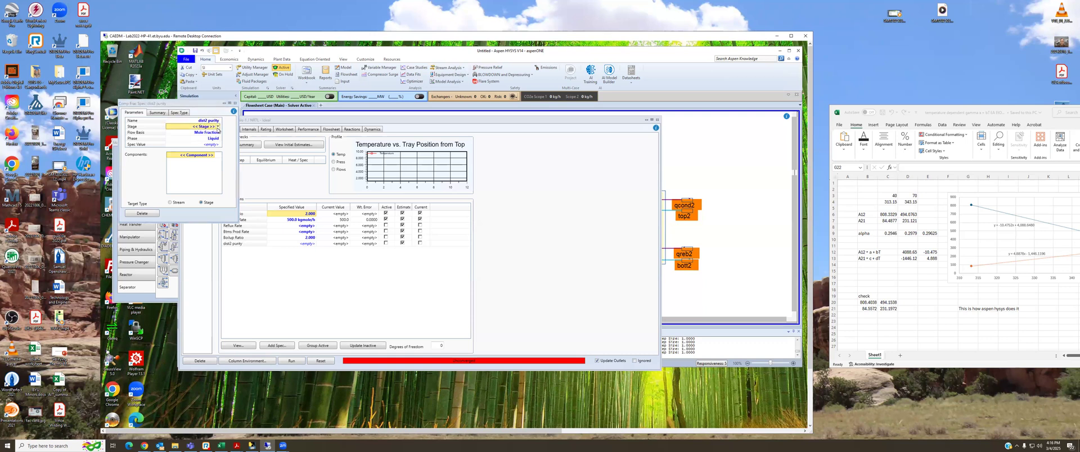
pyautogui.click(217, 127)
pyautogui.click(213, 137)
pyautogui.click(215, 145)
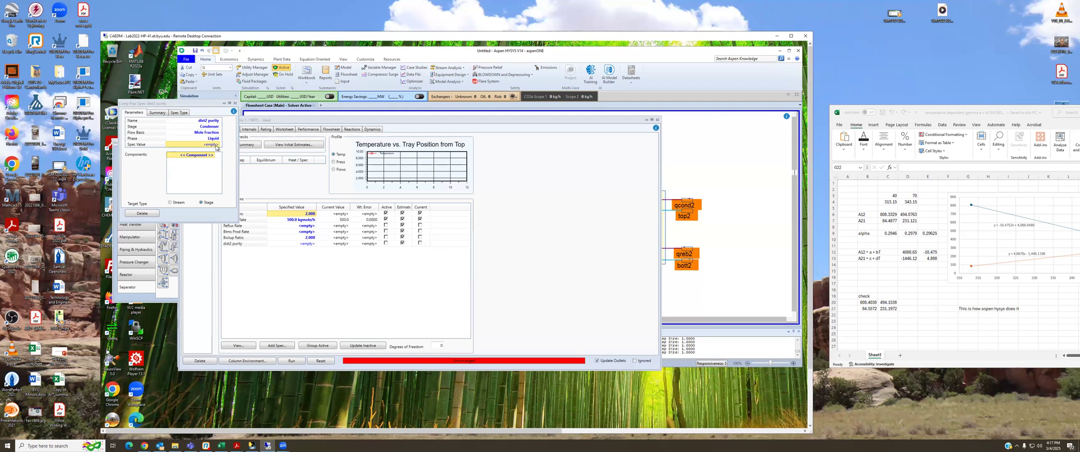
# Set the dist2 purity specification to a liquid mole fraction of 0.55 and choose its component.
pyautogui.click(216, 146)
pyautogui.write('.55')
pyautogui.press('Return')
pyautogui.click(212, 156)
pyautogui.click(204, 173)
pyautogui.click(236, 104)
# Add a column component fraction specification named bott2 purity to T-101 and assign it to the reboiler stage.
pyautogui.click(275, 345)
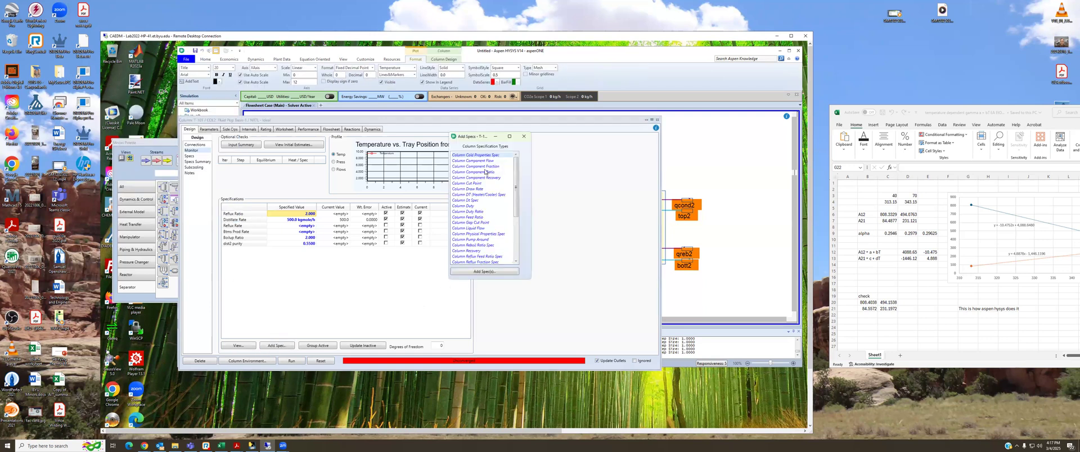
pyautogui.click(486, 167)
pyautogui.click(481, 272)
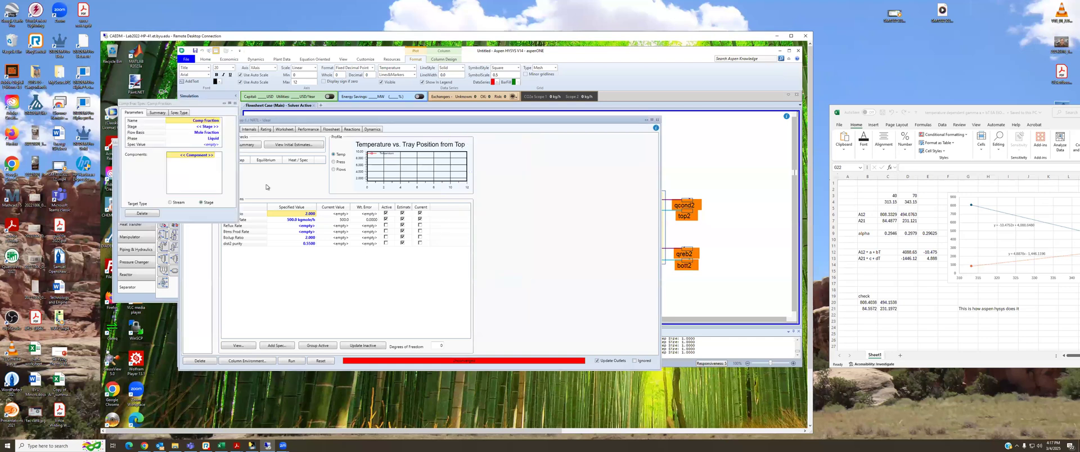
pyautogui.click(211, 121)
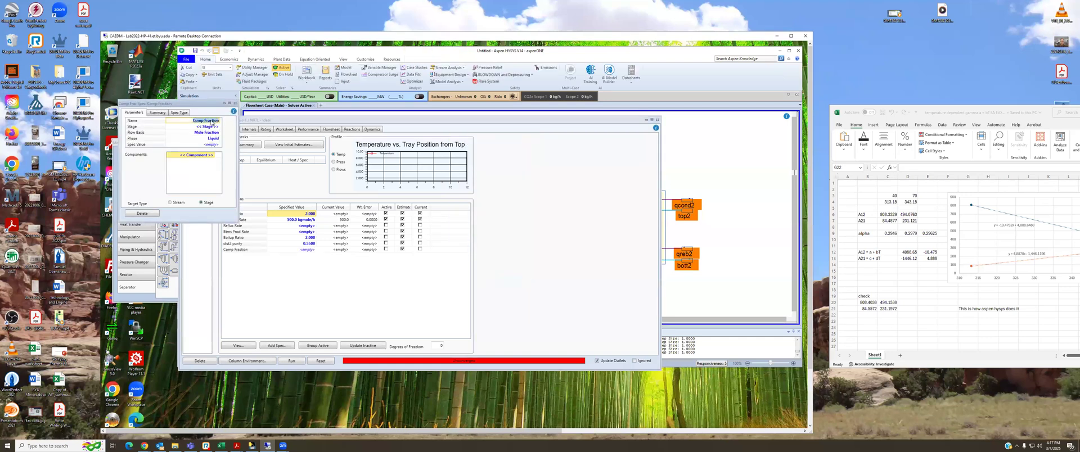
pyautogui.write('bott2 purity')
pyautogui.click(213, 126)
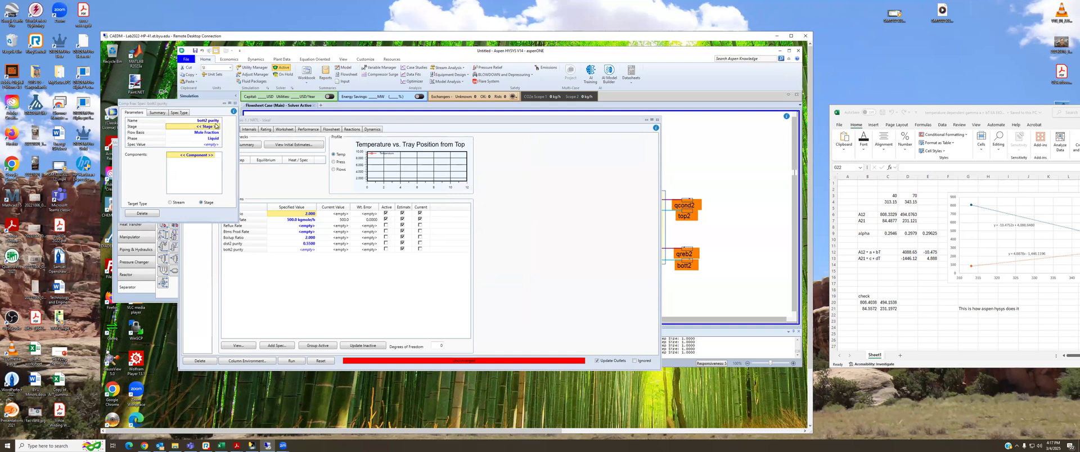
pyautogui.click(218, 127)
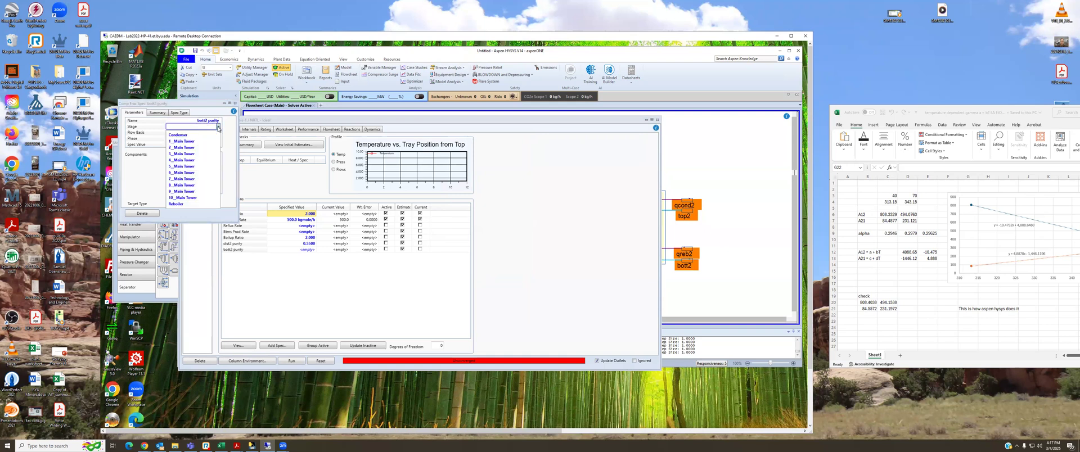
pyautogui.click(177, 204)
# Set the bott2 purity specification to a liquid mole fraction of 0.9 for E-Acetate.
pyautogui.click(208, 145)
pyautogui.click(209, 145)
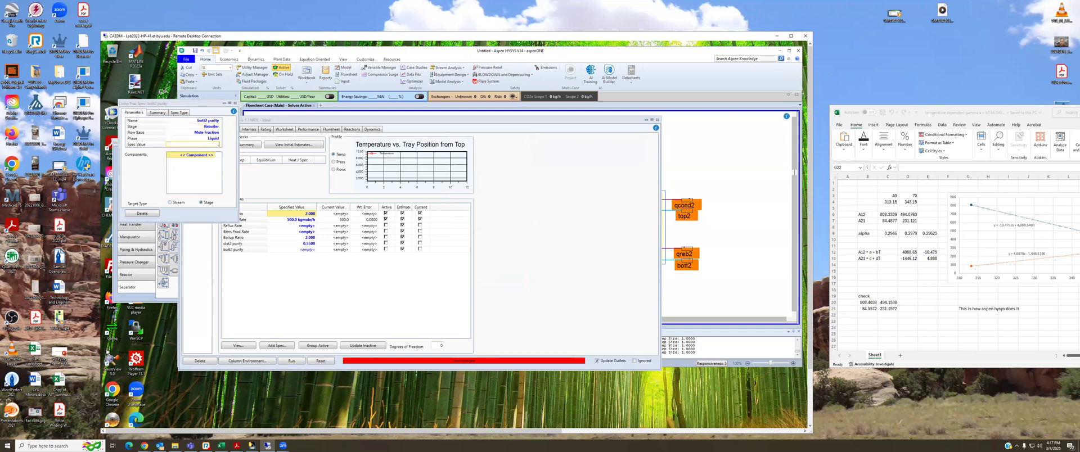
pyautogui.press('Return')
pyautogui.click(213, 155)
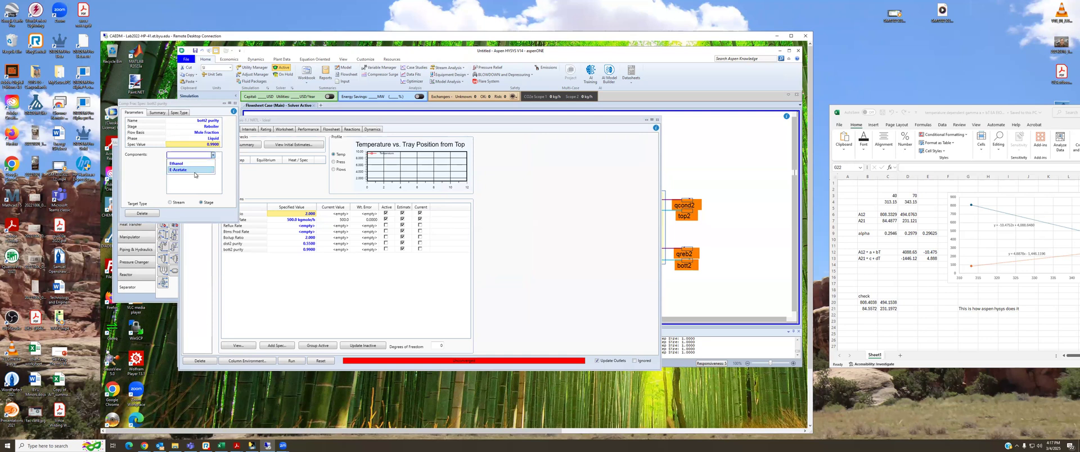
pyautogui.click(195, 170)
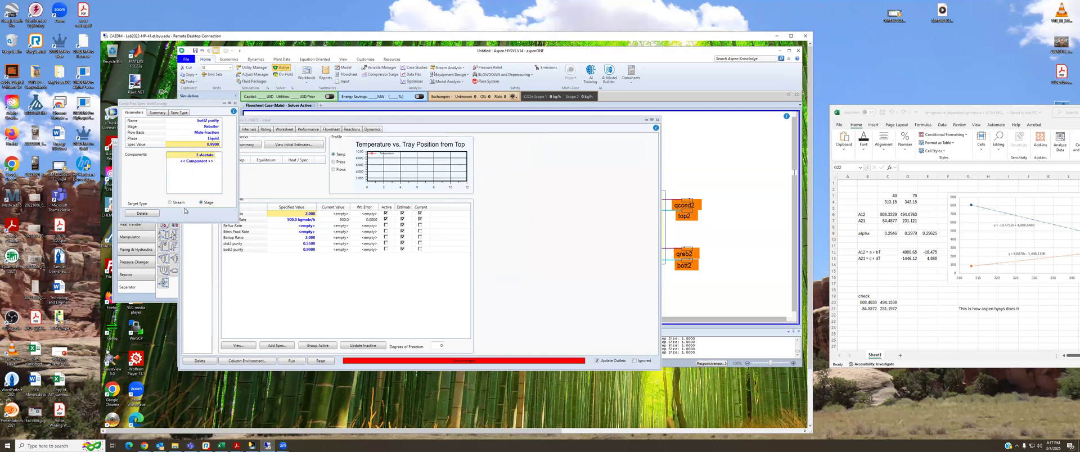
pyautogui.click(235, 103)
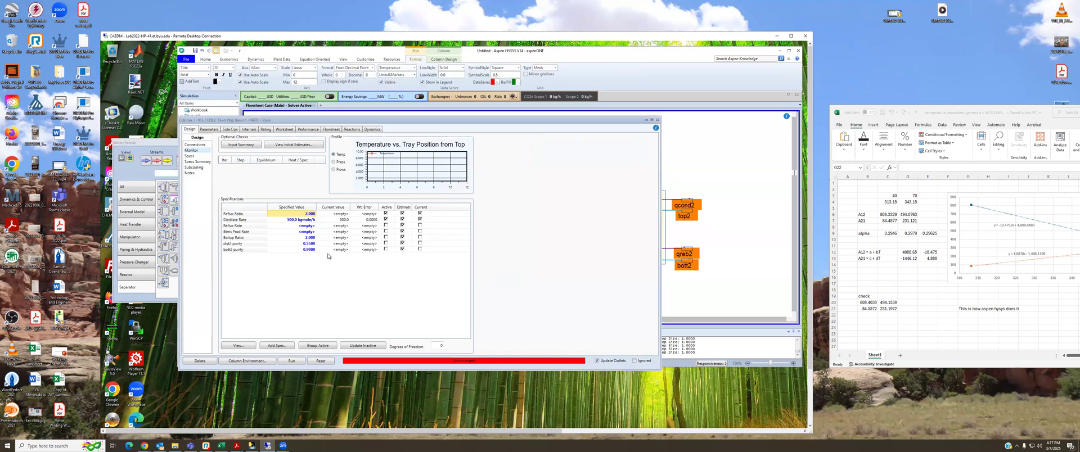
# Make bott2 purity an active T-101 specification instead of the distillate rate, and raise its specified value.
pyautogui.click(385, 219)
pyautogui.click(385, 249)
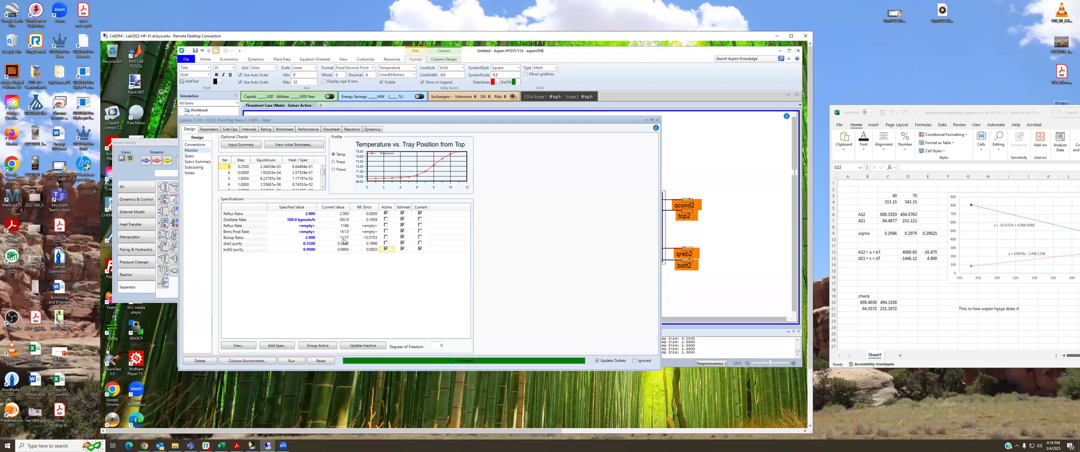
pyautogui.click(308, 249)
pyautogui.write('.9')
pyautogui.press('Return')
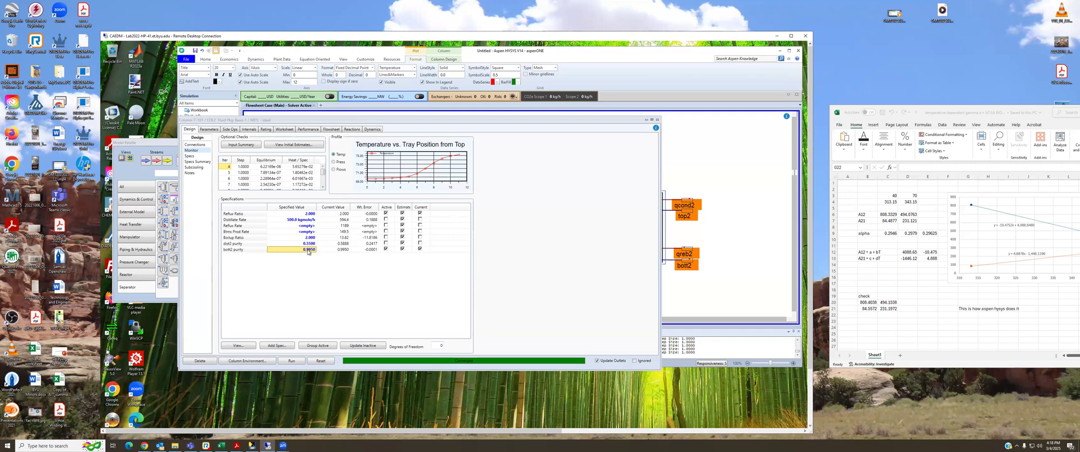
pyautogui.click(658, 120)
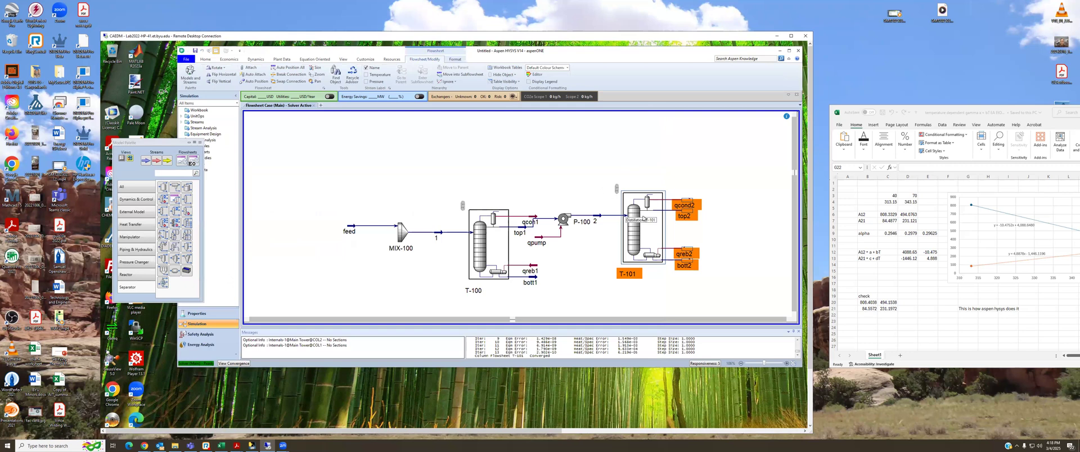
# Add a recycle block above the columns and connect top2 as its inlet, with a new outlet stream drawn back near the feed.
pyautogui.moveTo(679, 215)
pyautogui.click(134, 189)
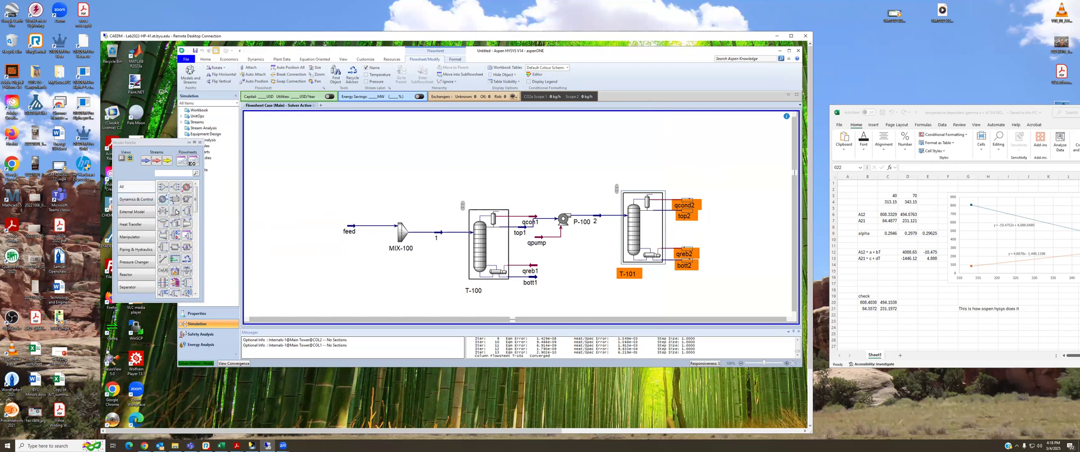
pyautogui.click(189, 257)
pyautogui.click(518, 155)
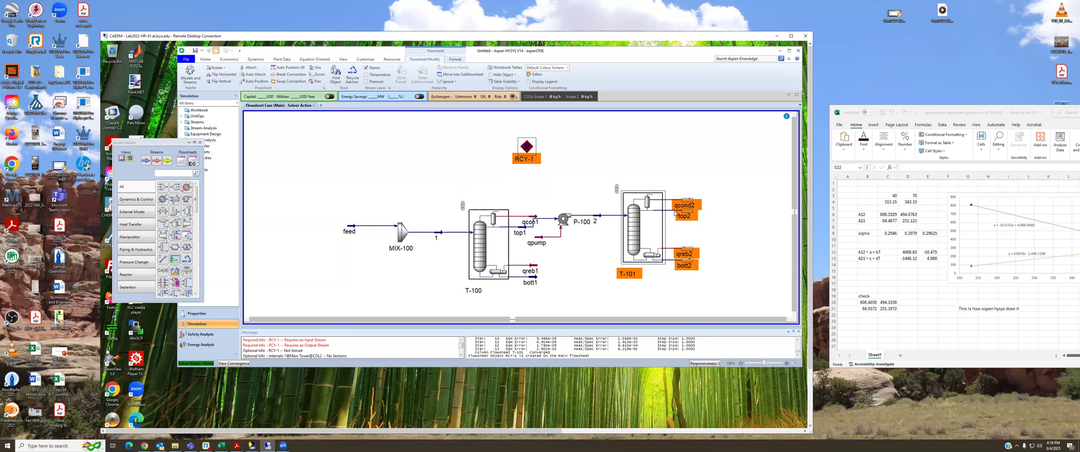
pyautogui.click(252, 69)
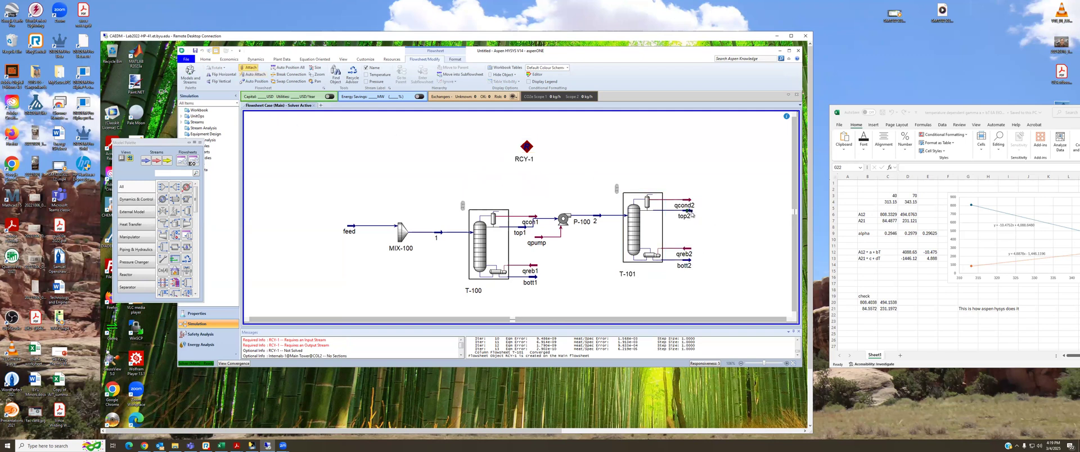
pyautogui.moveTo(691, 212); pyautogui.dragTo(294, 198)
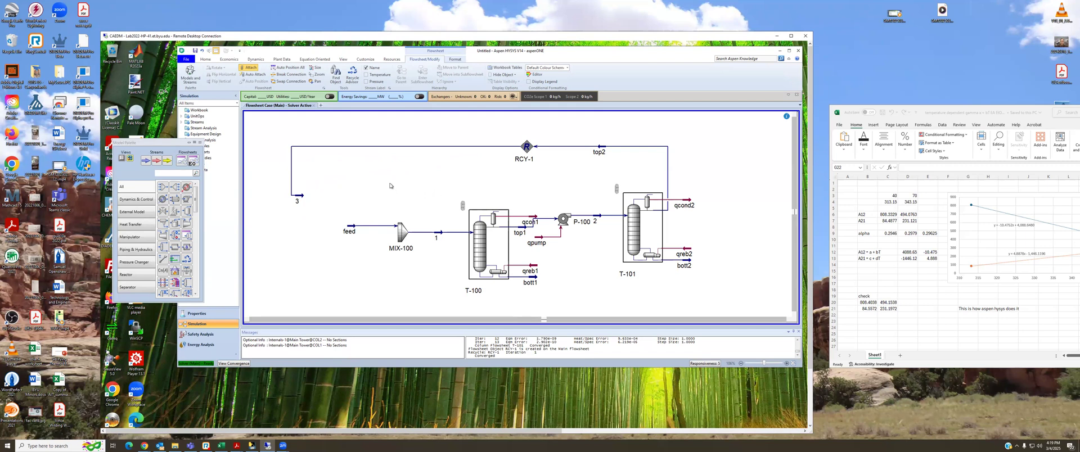
# Add a material stream below the feed stream and name it dummy.
pyautogui.click(146, 160)
pyautogui.click(331, 260)
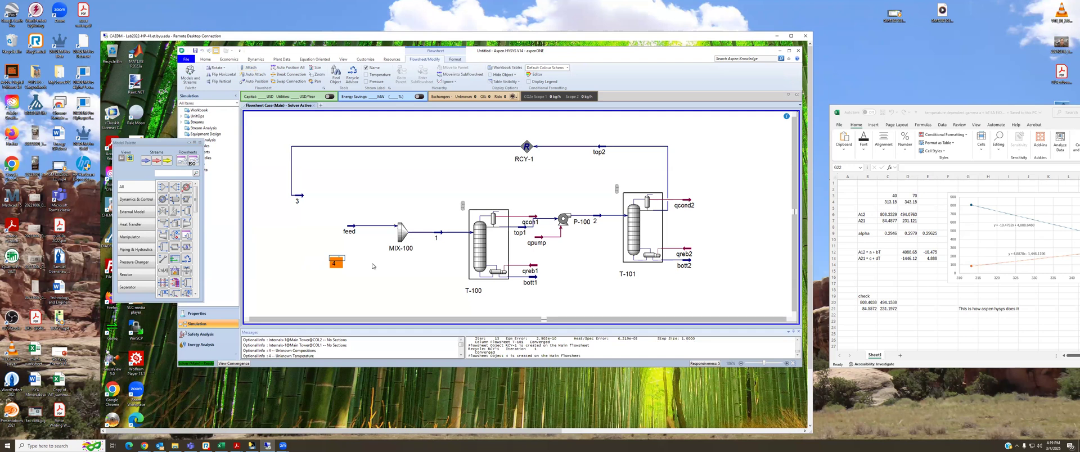
pyautogui.doubleClick(337, 261)
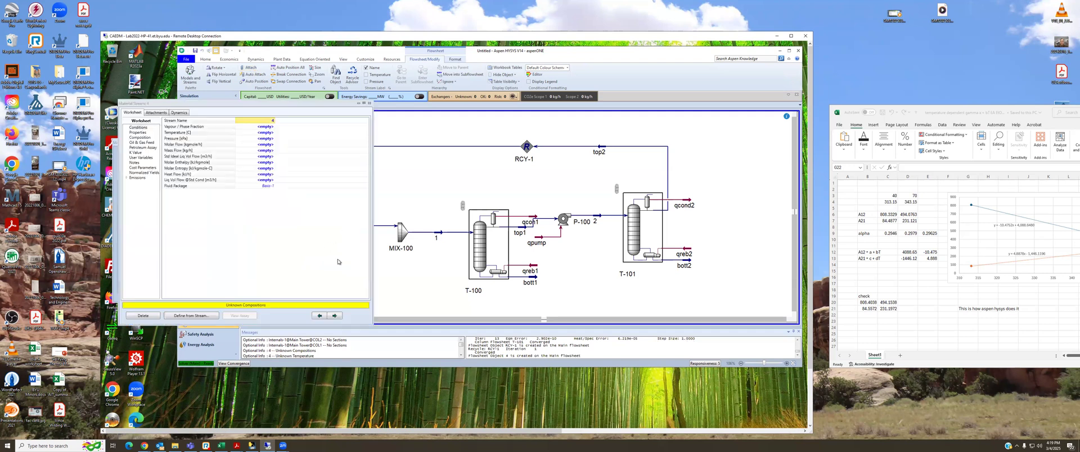
pyautogui.click(268, 127)
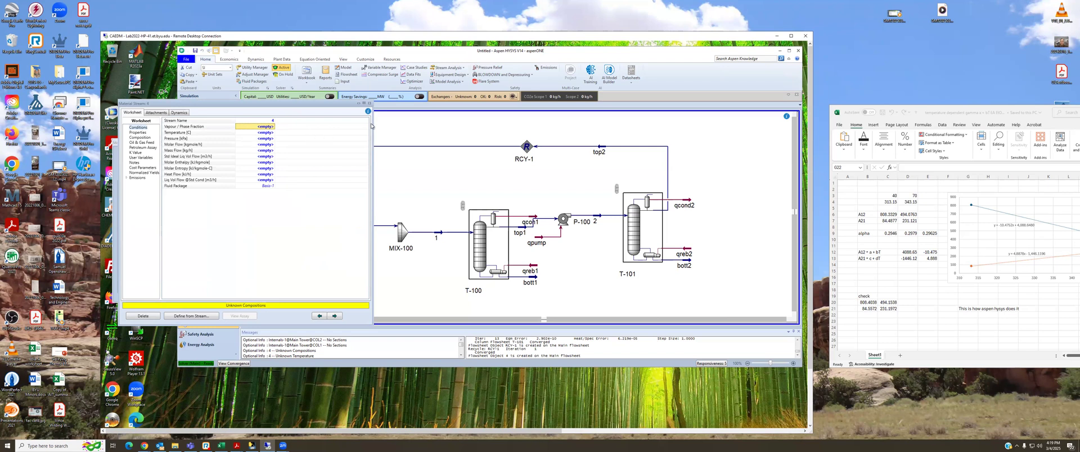
pyautogui.click(370, 104)
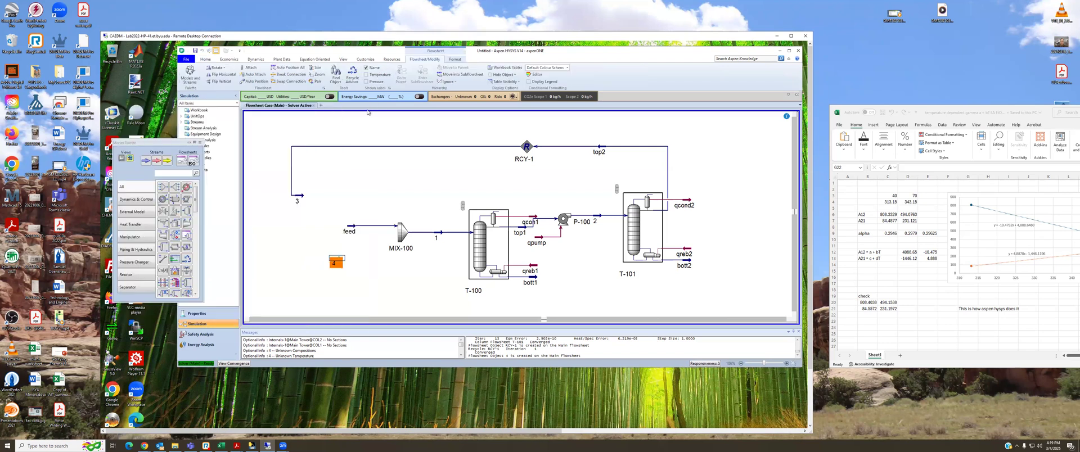
pyautogui.doubleClick(335, 261)
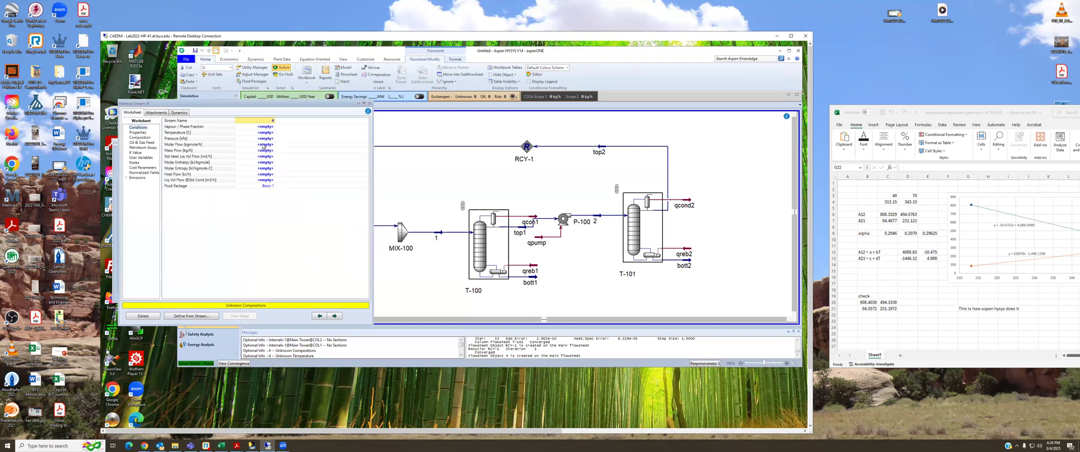
pyautogui.write('dumm')
pyautogui.press('Return')
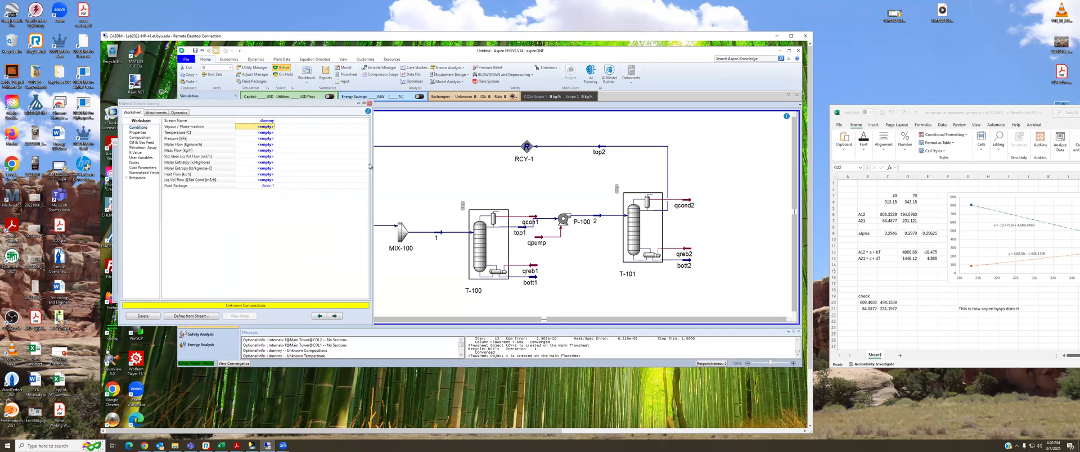
pyautogui.click(370, 103)
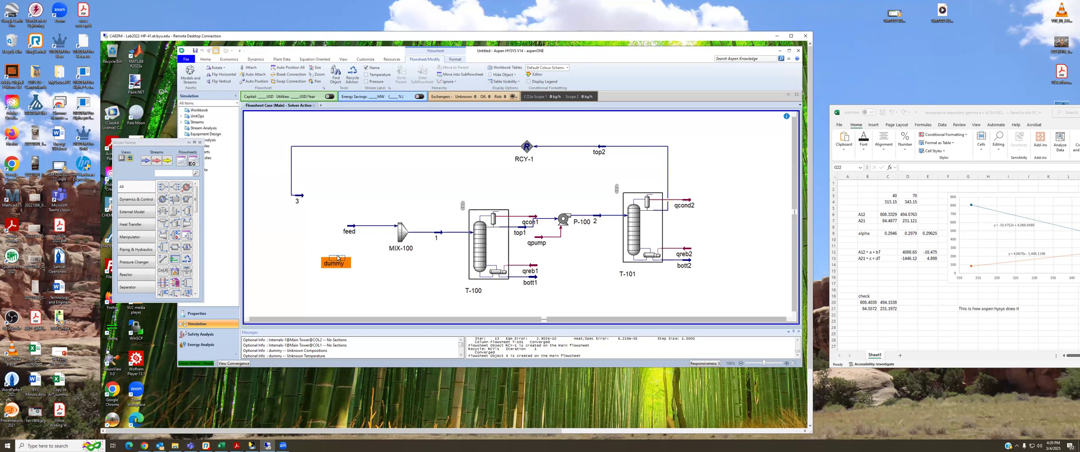
# Review the conditions and composition of recycle outlet stream 3 and place its data beside the dummy stream's.
pyautogui.moveTo(298, 200)
pyautogui.doubleClick(298, 197)
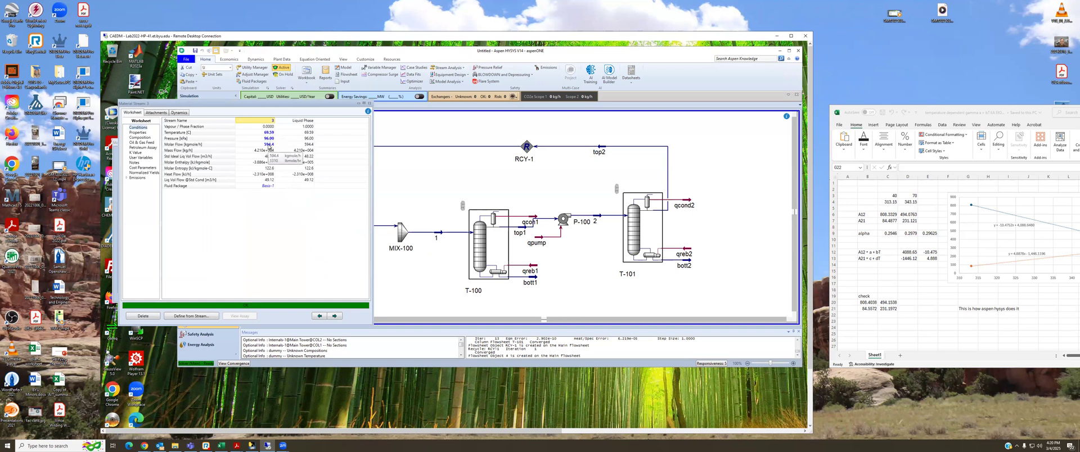
pyautogui.doubleClick(268, 144)
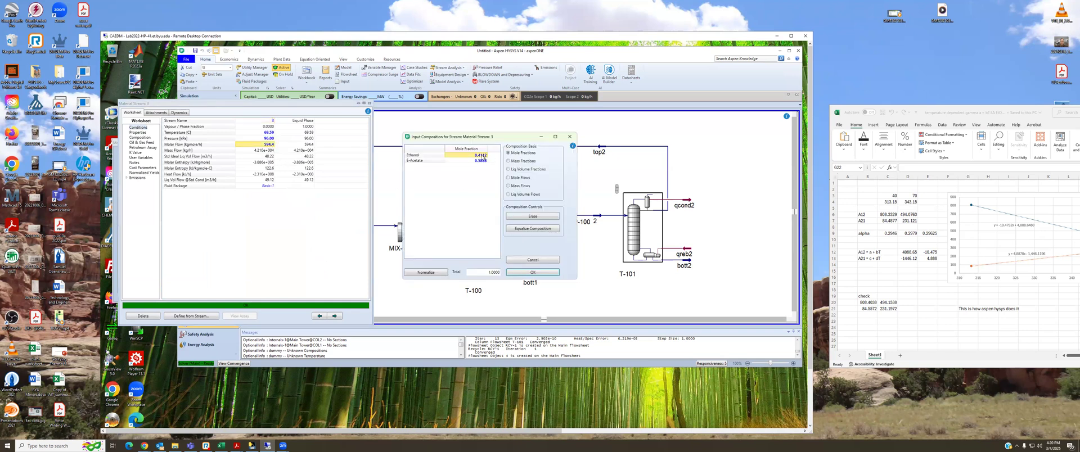
pyautogui.click(533, 273)
pyautogui.moveTo(323, 102); pyautogui.dragTo(261, 136)
pyautogui.doubleClick(335, 261)
pyautogui.moveTo(318, 105); pyautogui.dragTo(612, 181)
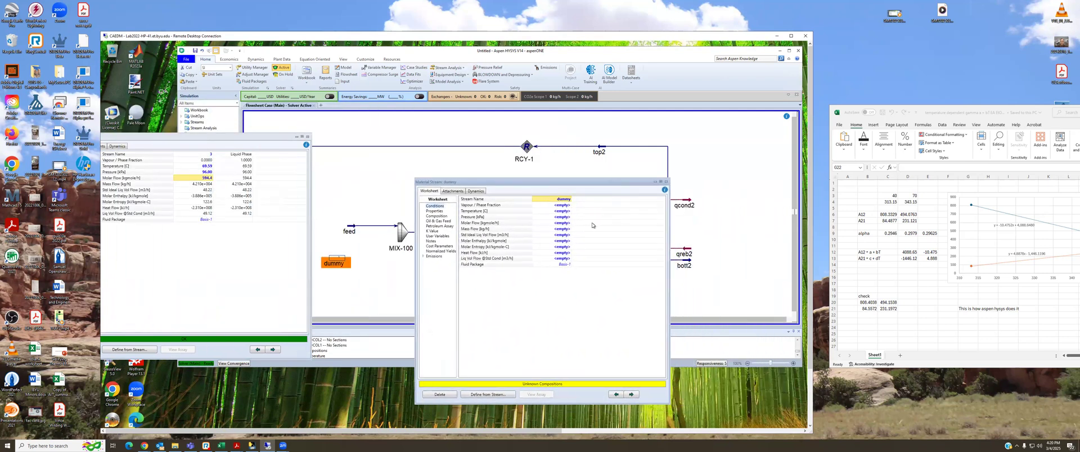
# Set the dummy stream to a temperature of 70 °C, a pressure of 96 kPa and a molar flow of 594 kgmole/h.
pyautogui.click(566, 212)
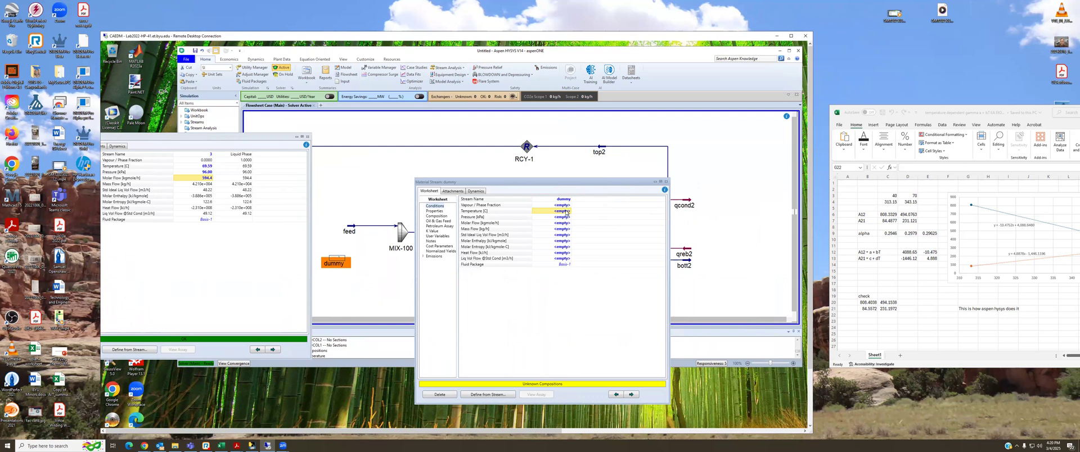
pyautogui.write('70')
pyautogui.click(565, 217)
pyautogui.write('96')
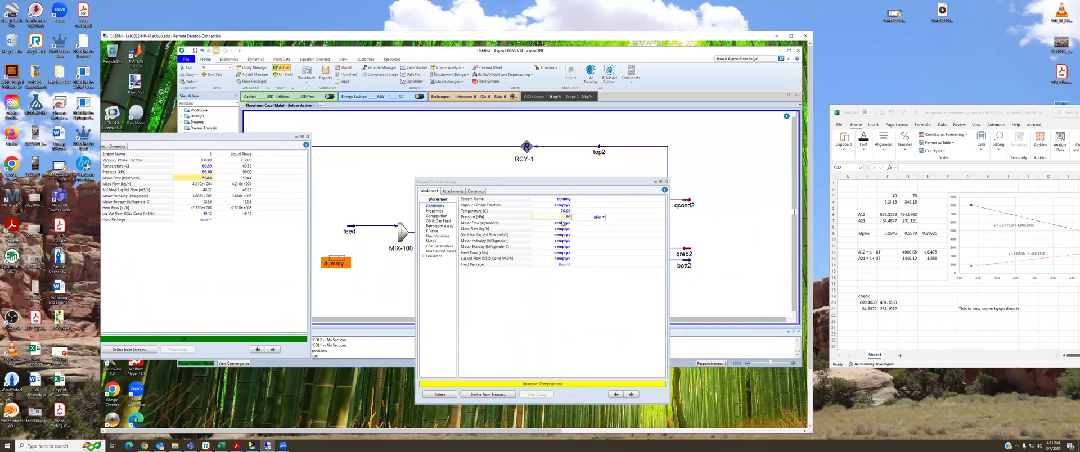
pyautogui.click(561, 224)
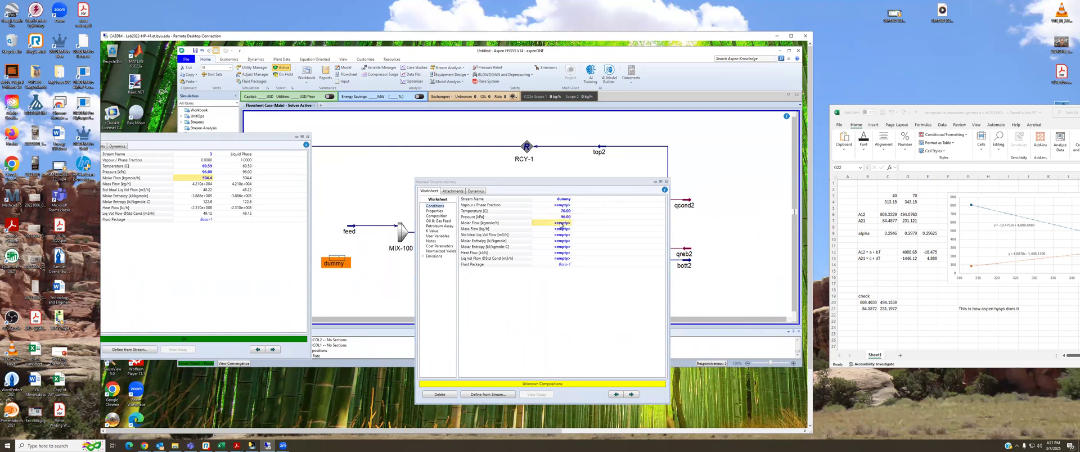
pyautogui.write('594')
pyautogui.press('Return')
# Check stream 3's composition and set the dummy stream's mole fractions to 0.41 ethanol and 0.59 E-Acetate.
pyautogui.doubleClick(206, 179)
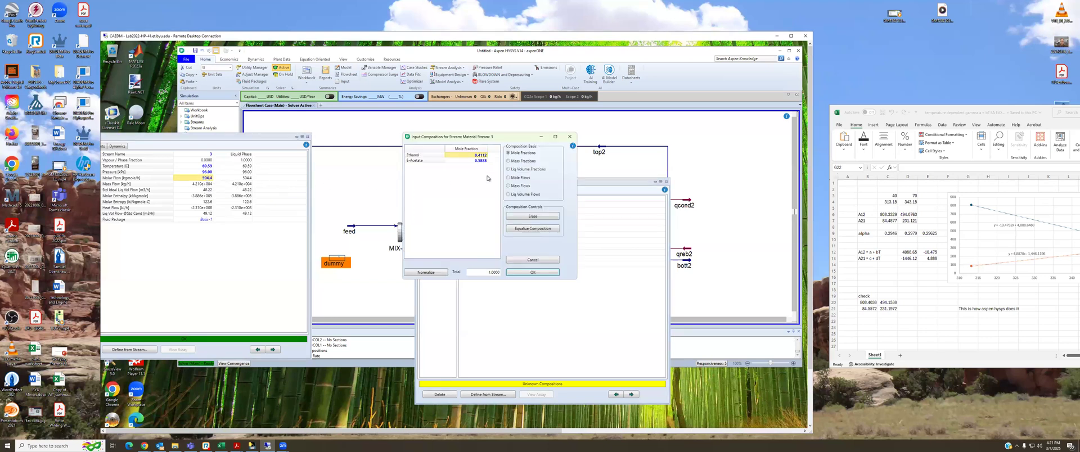
pyautogui.click(534, 273)
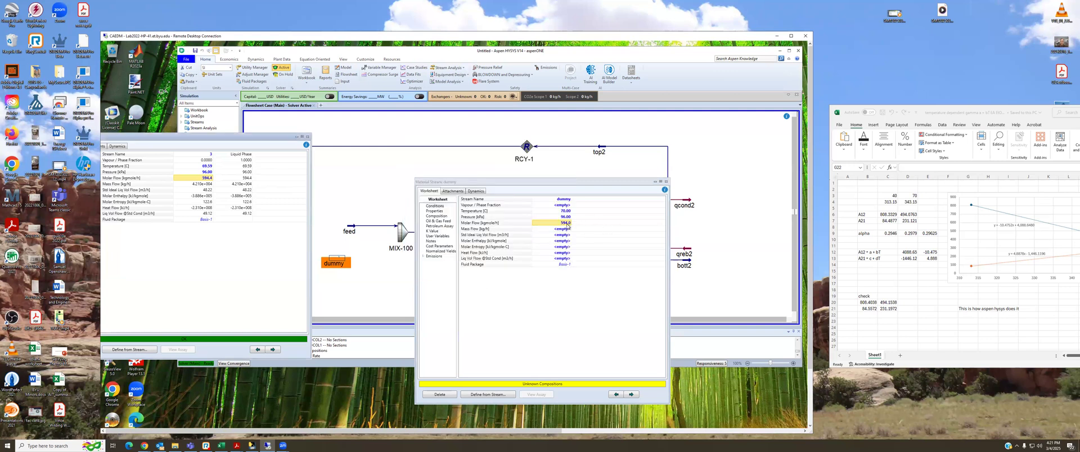
pyautogui.doubleClick(567, 226)
pyautogui.click(479, 158)
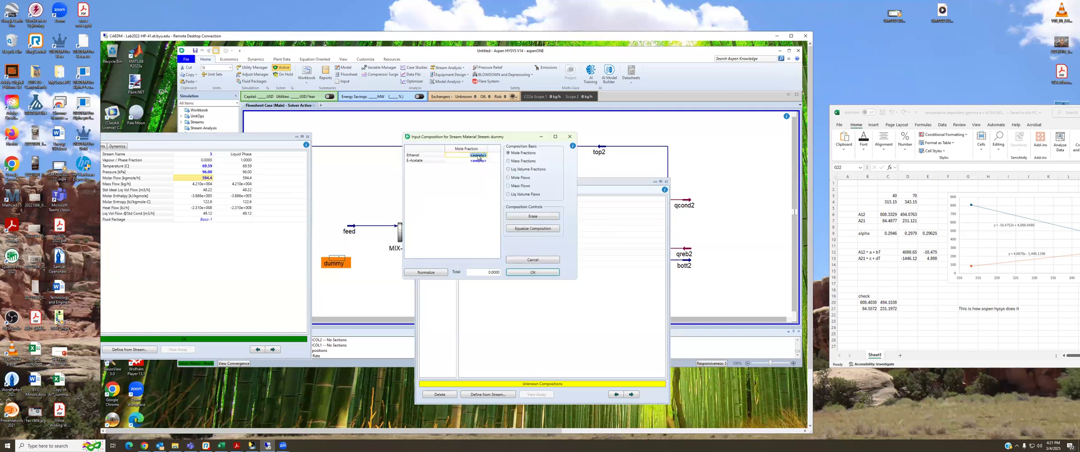
pyautogui.write('.41')
pyautogui.click(481, 160)
pyautogui.click(481, 161)
pyautogui.write('.59')
pyautogui.press('Return')
pyautogui.click(532, 273)
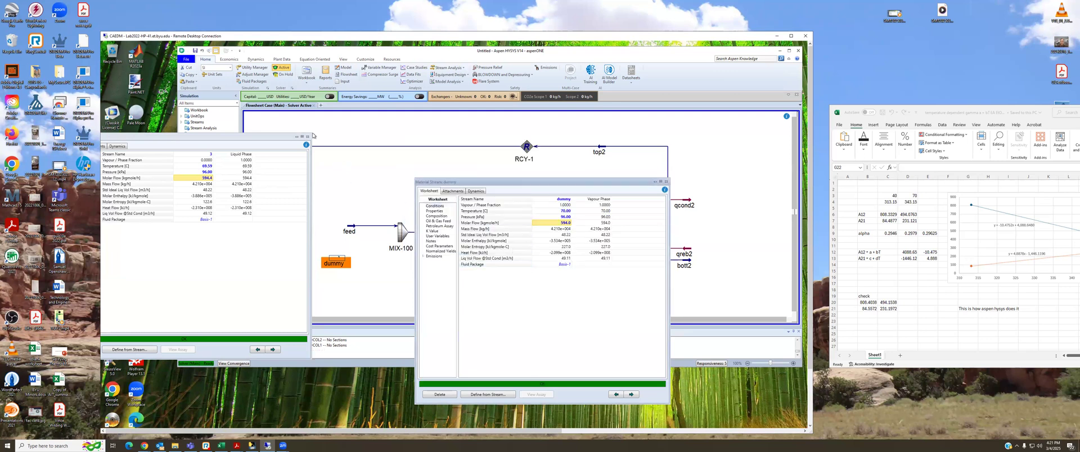
# Close both streams' data and attach the dummy stream to MIX-100 as a second inlet.
pyautogui.click(308, 137)
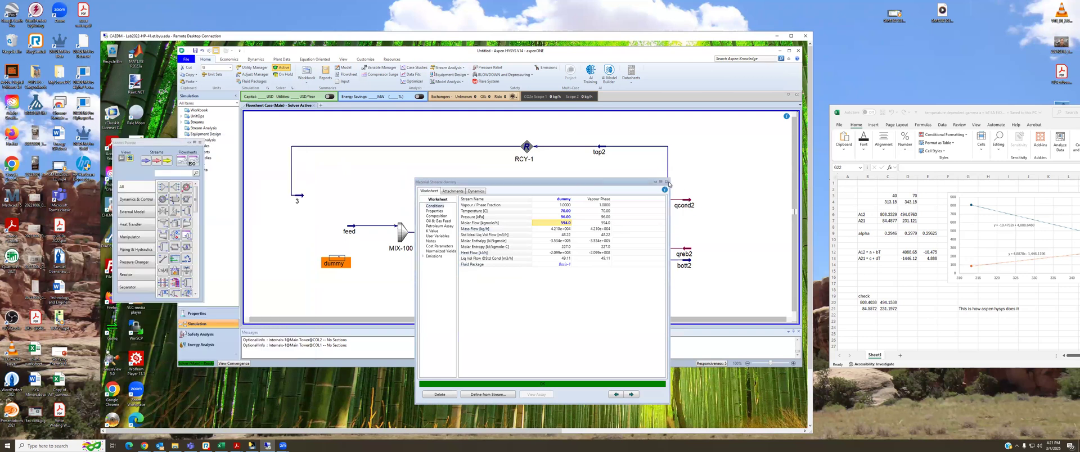
pyautogui.click(665, 182)
pyautogui.click(249, 68)
pyautogui.moveTo(343, 260); pyautogui.dragTo(398, 238)
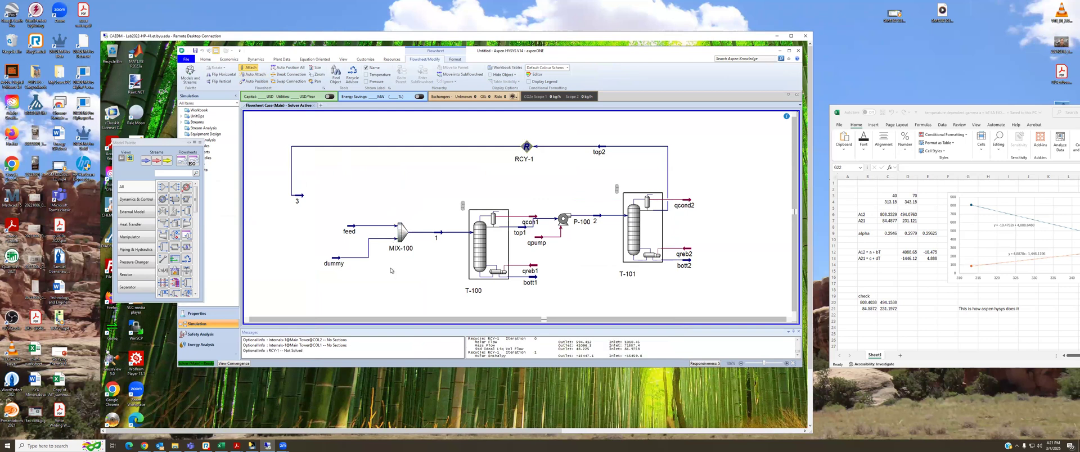
# Check the conditions, molar flow and composition of recycle outlet stream 3.
pyautogui.doubleClick(303, 196)
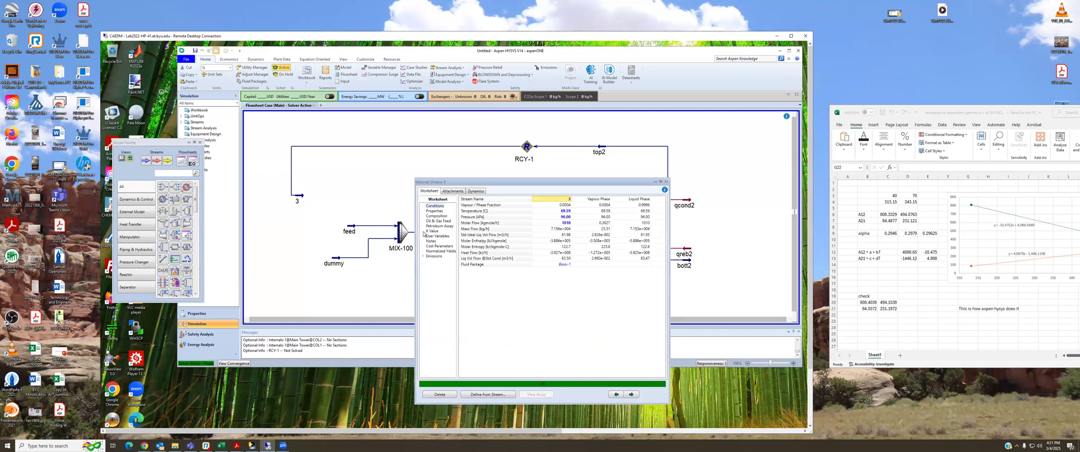
pyautogui.moveTo(567, 223)
pyautogui.doubleClick(568, 223)
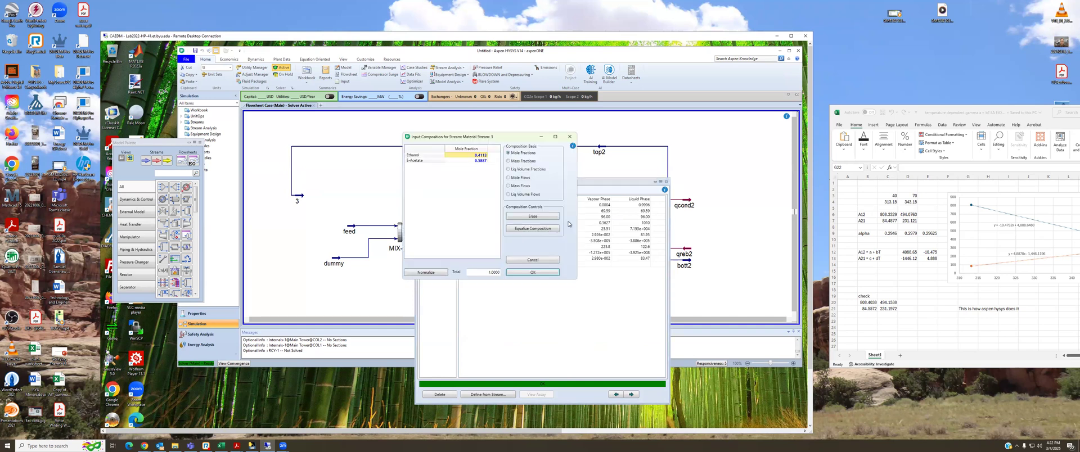
pyautogui.click(571, 137)
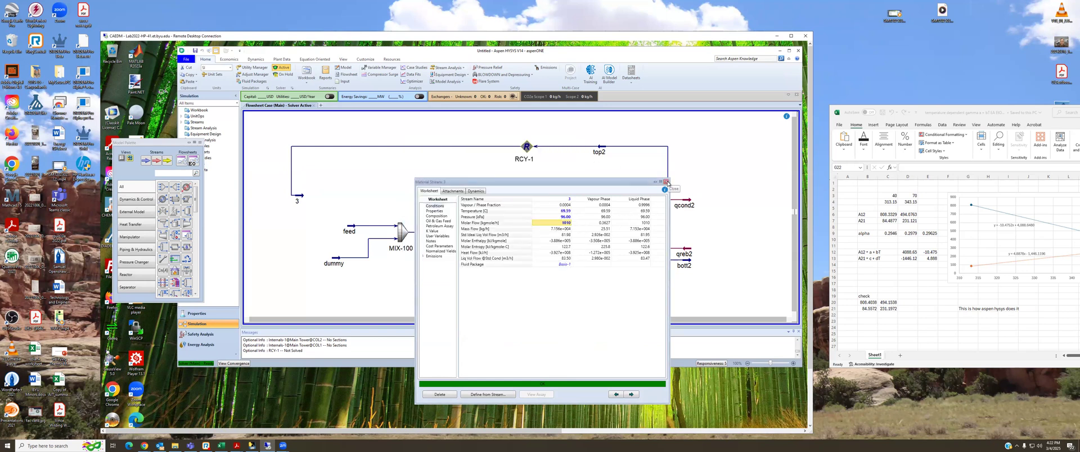
pyautogui.click(667, 183)
# Check the dummy stream's composition and set its molar flow to 1010 kgmole/h.
pyautogui.doubleClick(336, 258)
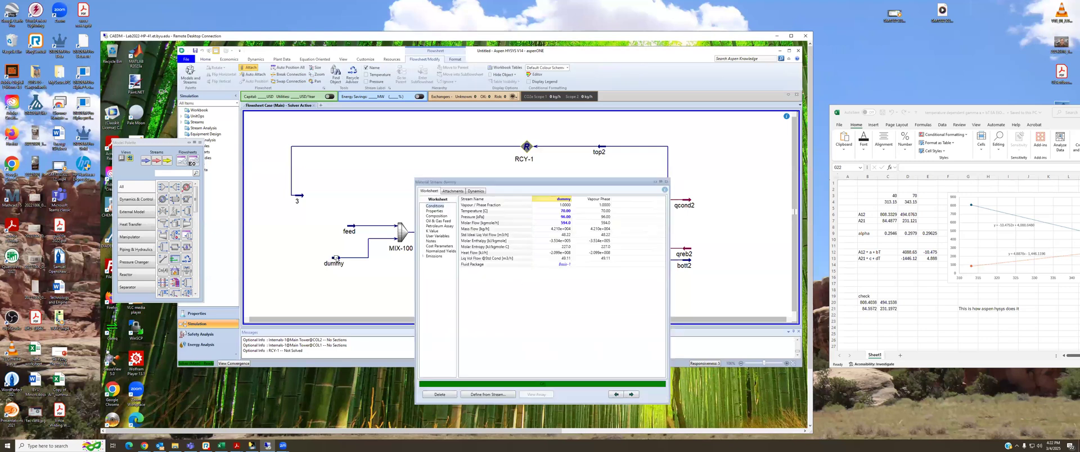
pyautogui.doubleClick(564, 224)
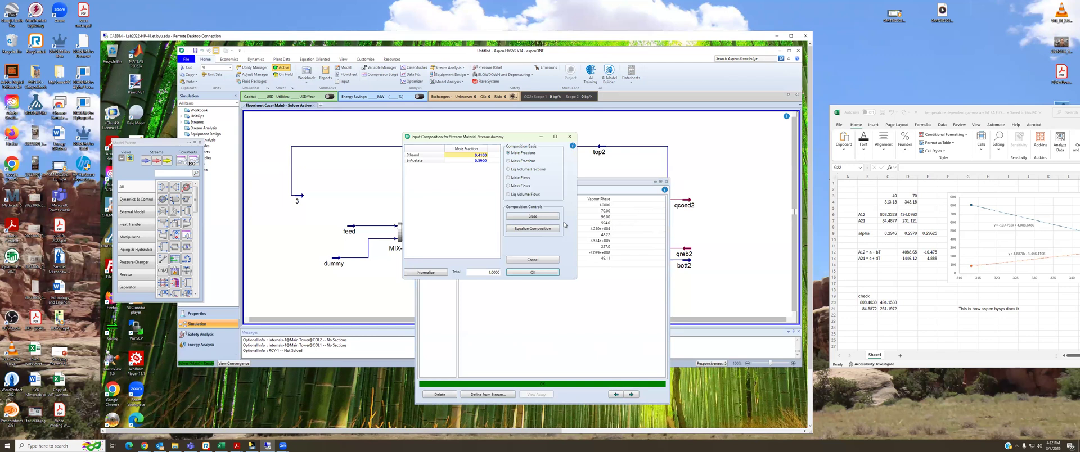
pyautogui.click(540, 273)
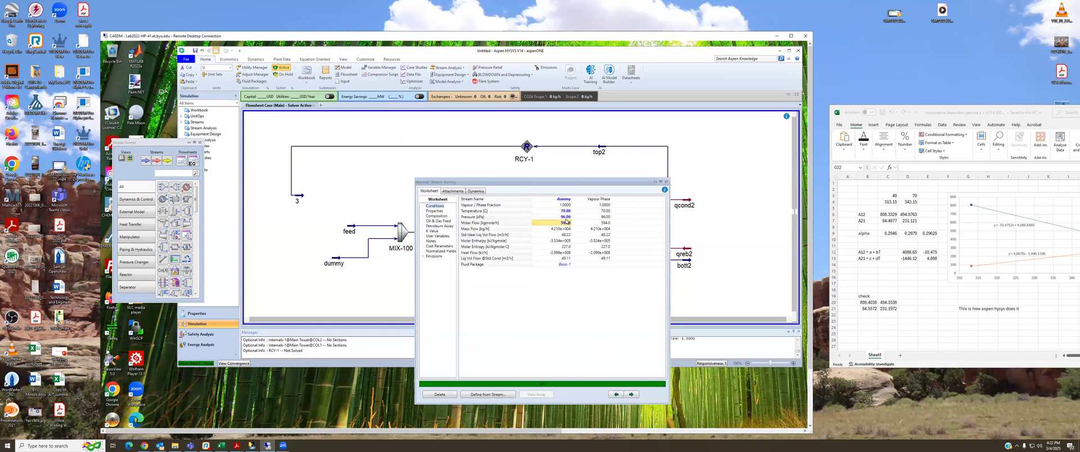
pyautogui.click(565, 222)
pyautogui.write('10')
pyautogui.press('Return')
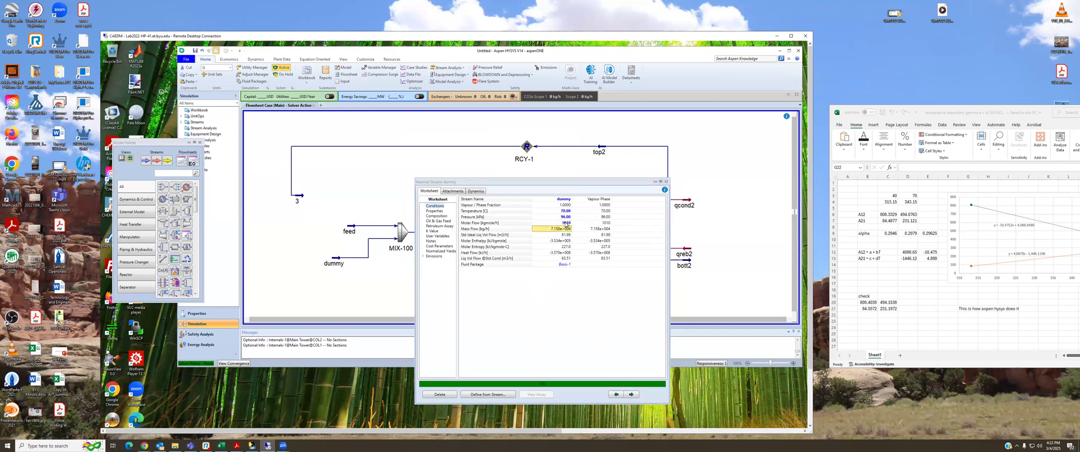
pyautogui.click(665, 181)
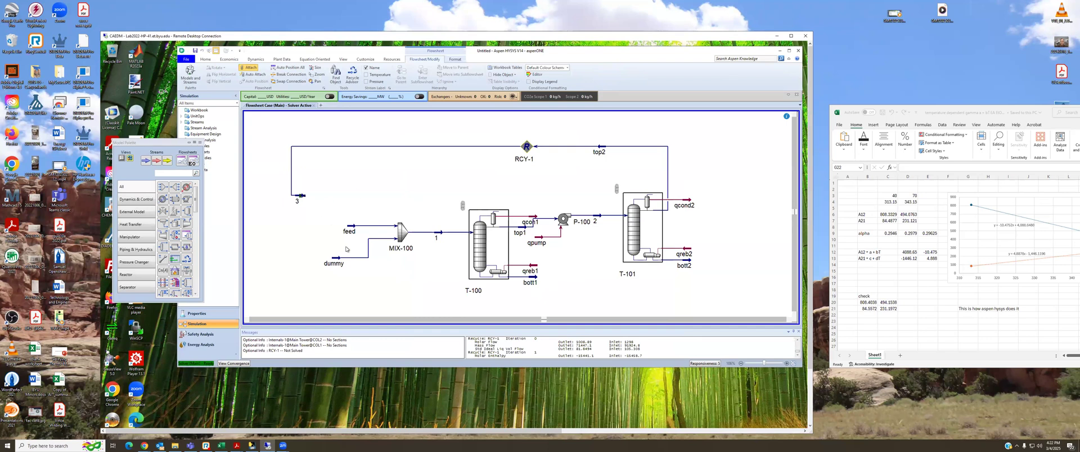
# Check stream 3's molar flow and set the dummy stream's molar flow to 1298 kgmole/h.
pyautogui.doubleClick(302, 196)
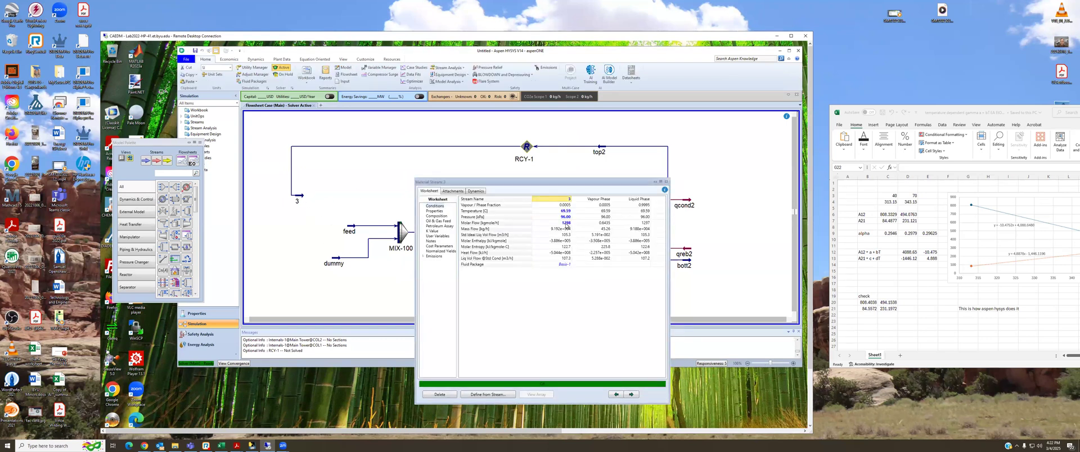
pyautogui.moveTo(566, 225)
pyautogui.click(665, 182)
pyautogui.doubleClick(338, 257)
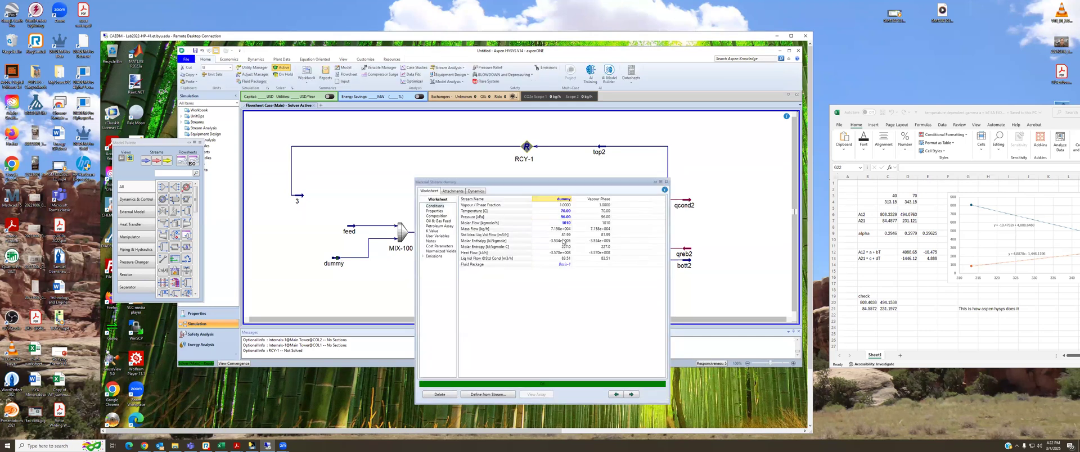
pyautogui.click(566, 223)
pyautogui.write('1')
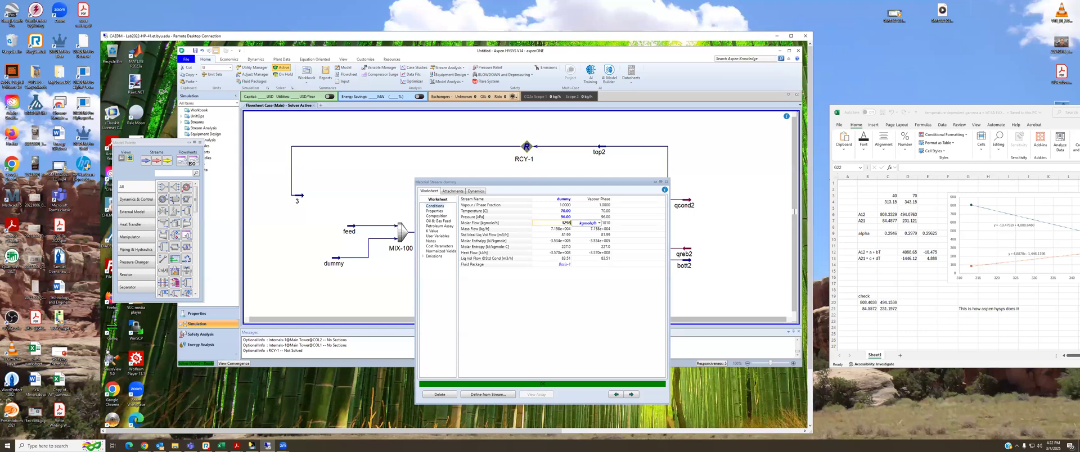
pyautogui.write('298')
pyautogui.press('Return')
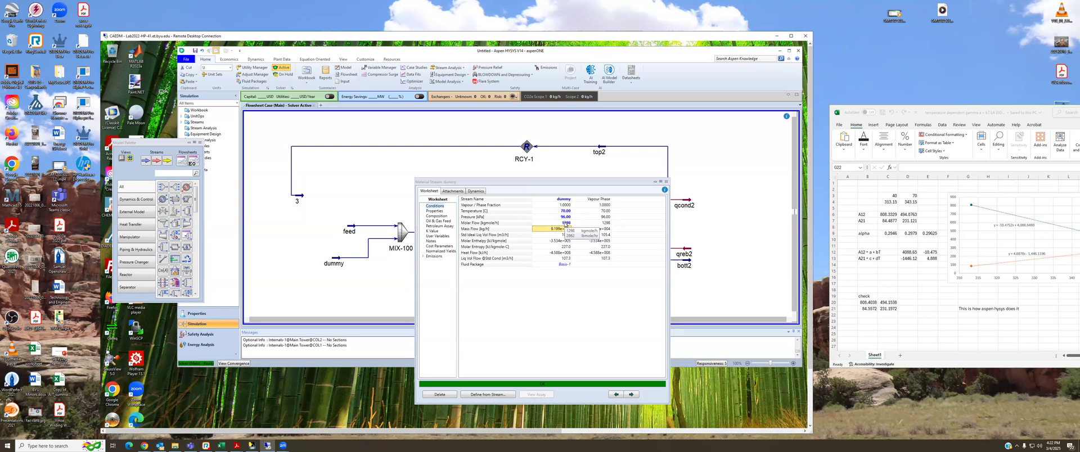
pyautogui.click(666, 182)
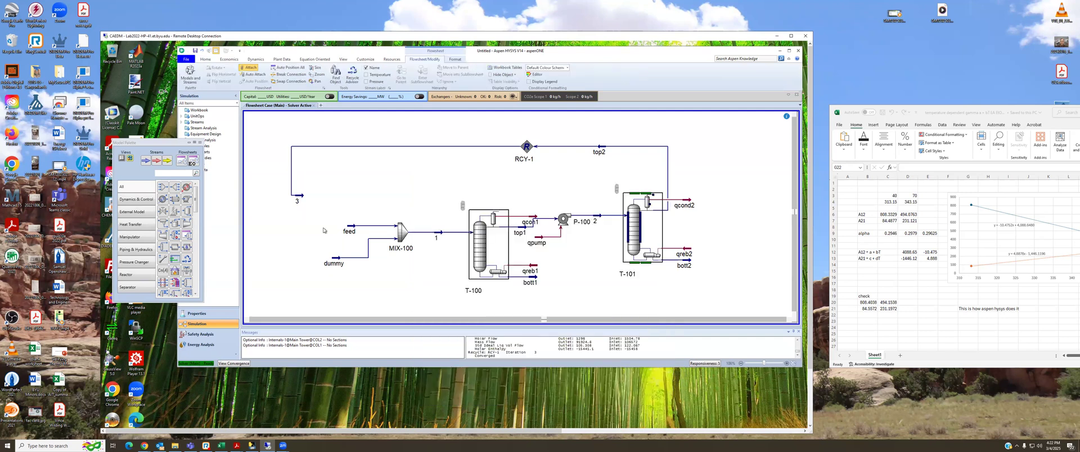
# Recheck stream 3's molar flow and update the dummy stream's molar flow to 1500 kgmole/h.
pyautogui.doubleClick(302, 195)
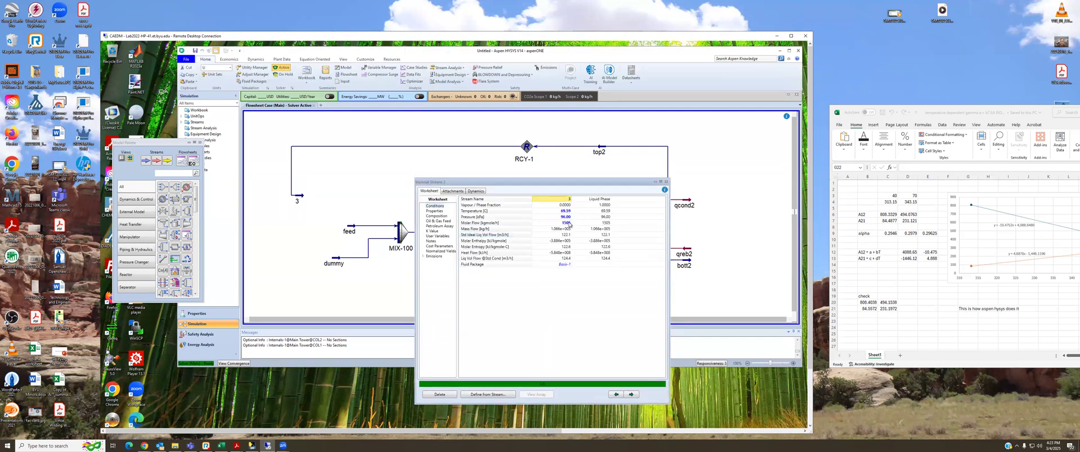
pyautogui.click(665, 181)
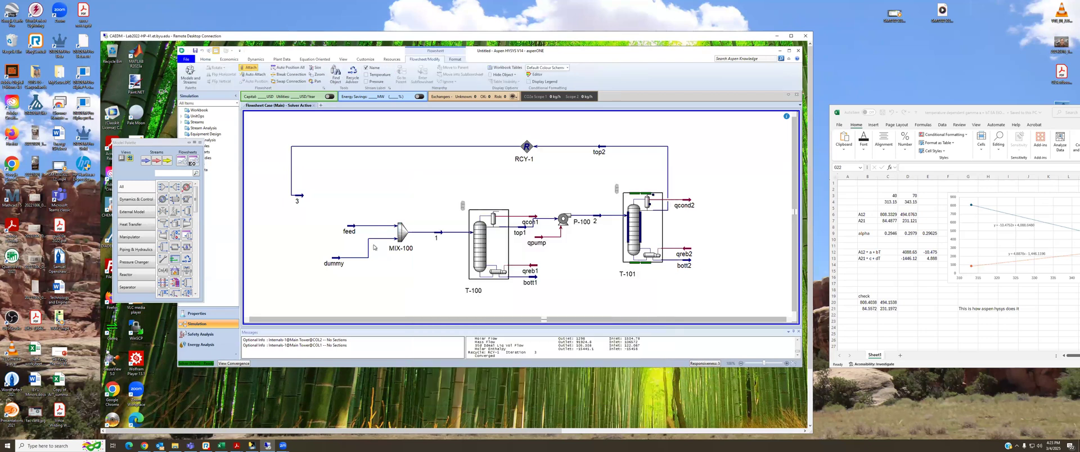
pyautogui.doubleClick(339, 260)
pyautogui.click(565, 223)
pyautogui.write('1500')
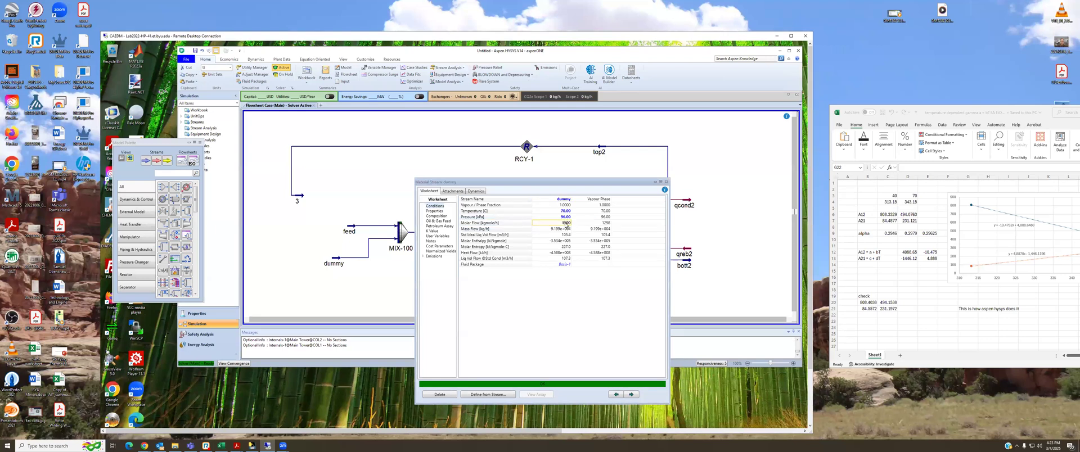
pyautogui.press('Return')
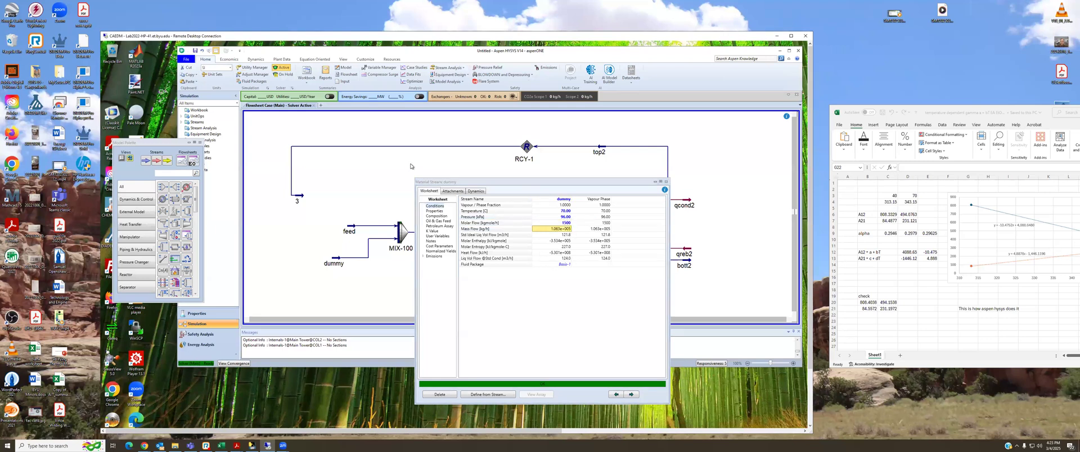
pyautogui.click(666, 182)
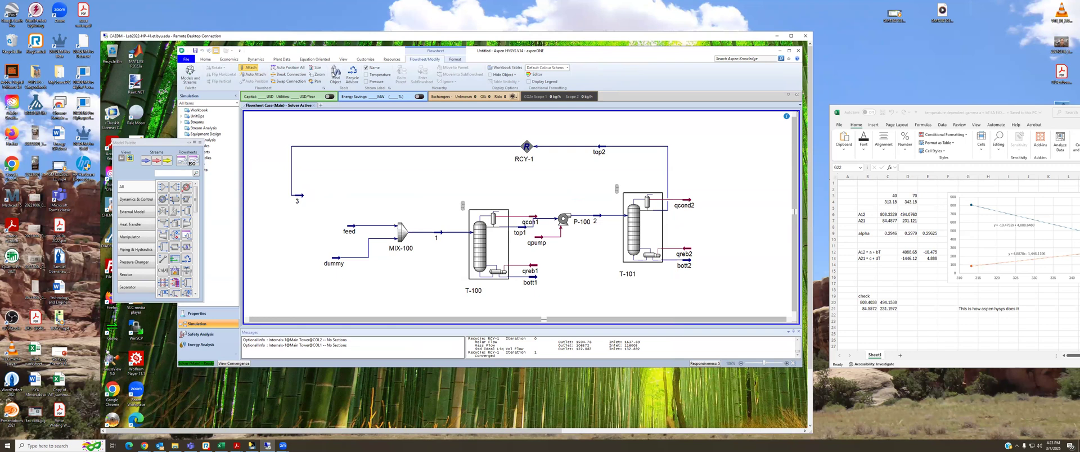
# Put the solver on hold and break the connection between the dummy stream and MIX-100.
pyautogui.click(205, 60)
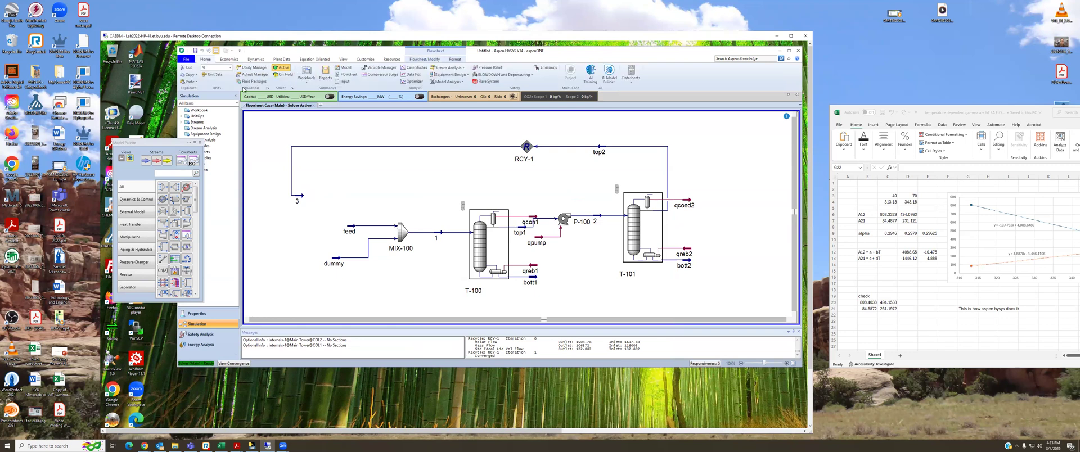
pyautogui.click(285, 75)
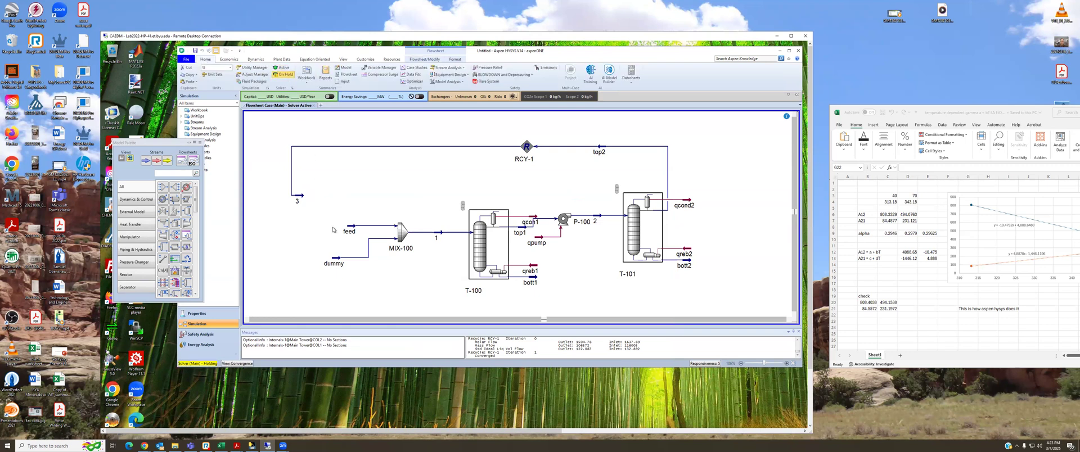
pyautogui.click(433, 59)
pyautogui.click(290, 74)
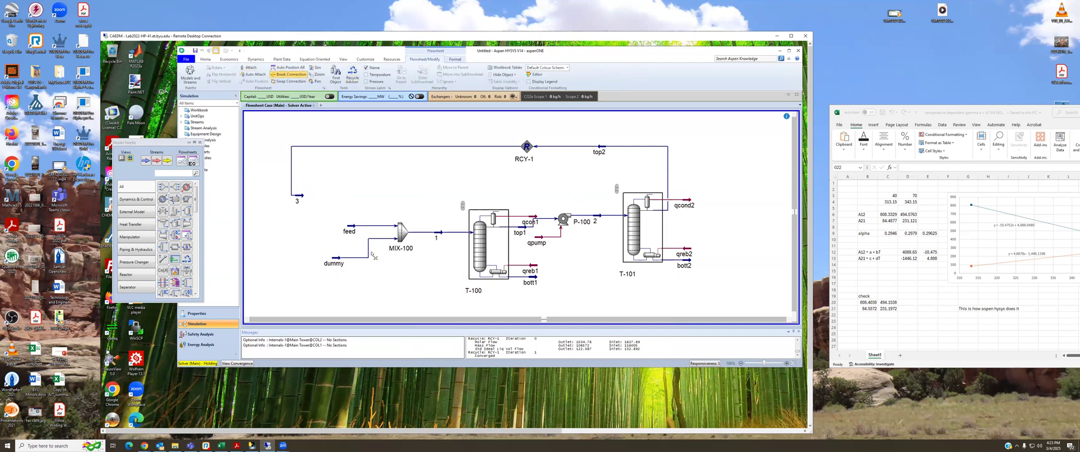
pyautogui.click(368, 256)
pyautogui.click(290, 75)
pyautogui.click(368, 256)
pyautogui.click(288, 75)
pyautogui.click(372, 239)
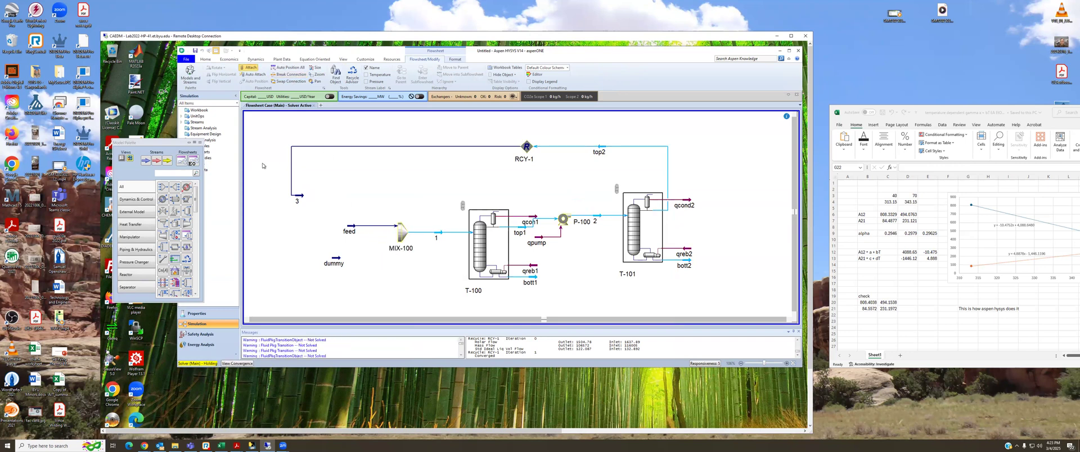
# Attach recycle outlet stream 3 to MIX-100 as its second inlet in place of the dummy stream.
pyautogui.moveTo(302, 196); pyautogui.dragTo(401, 239)
pyautogui.click(249, 68)
pyautogui.moveTo(301, 198)
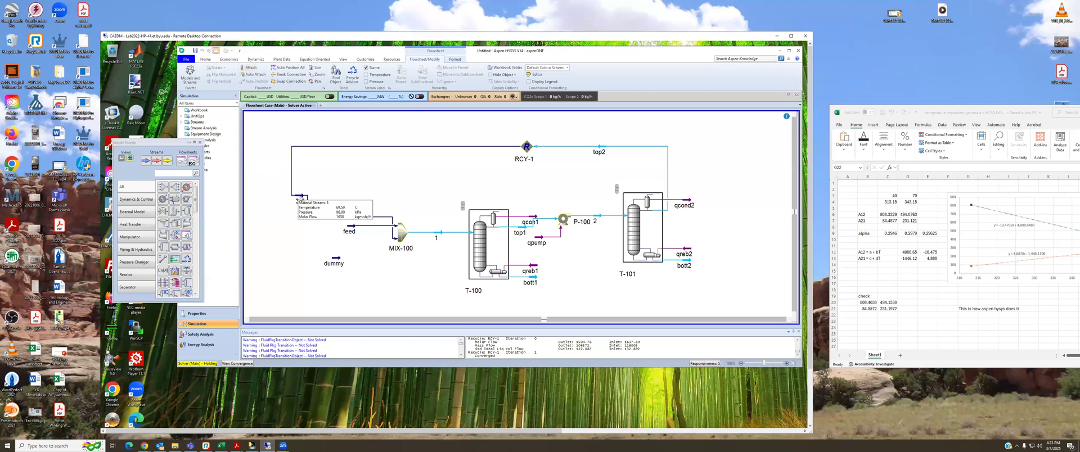
# Move stream 3 level with the mixer's lower inlet and set the solver back to active.
pyautogui.moveTo(301, 197); pyautogui.dragTo(296, 239)
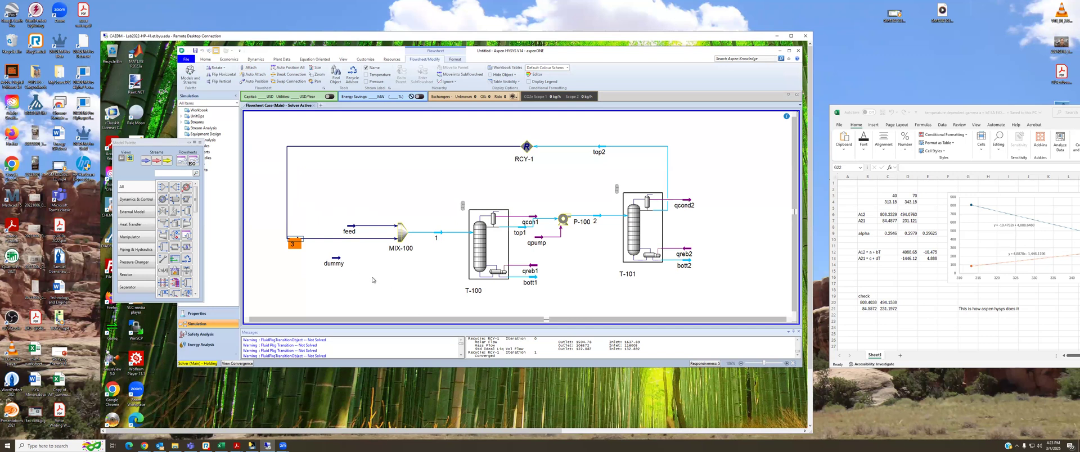
pyautogui.click(372, 280)
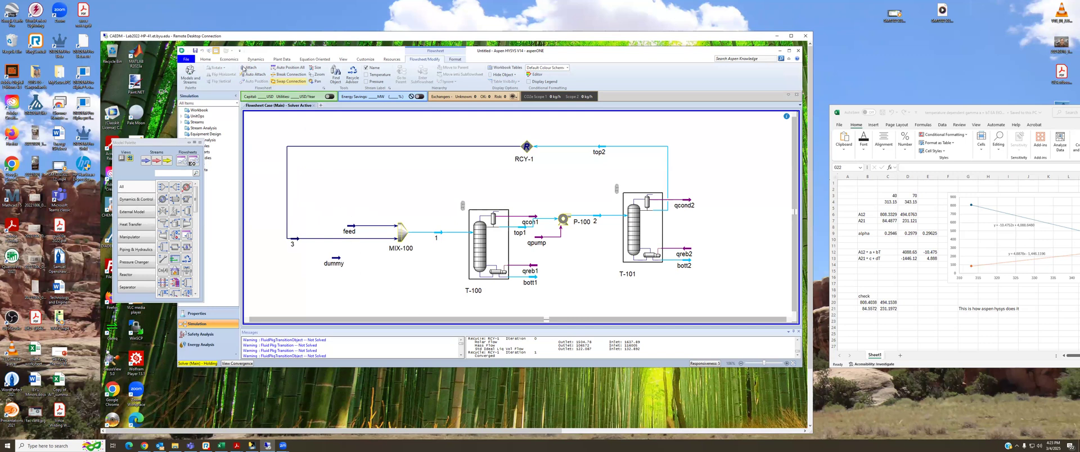
pyautogui.click(205, 60)
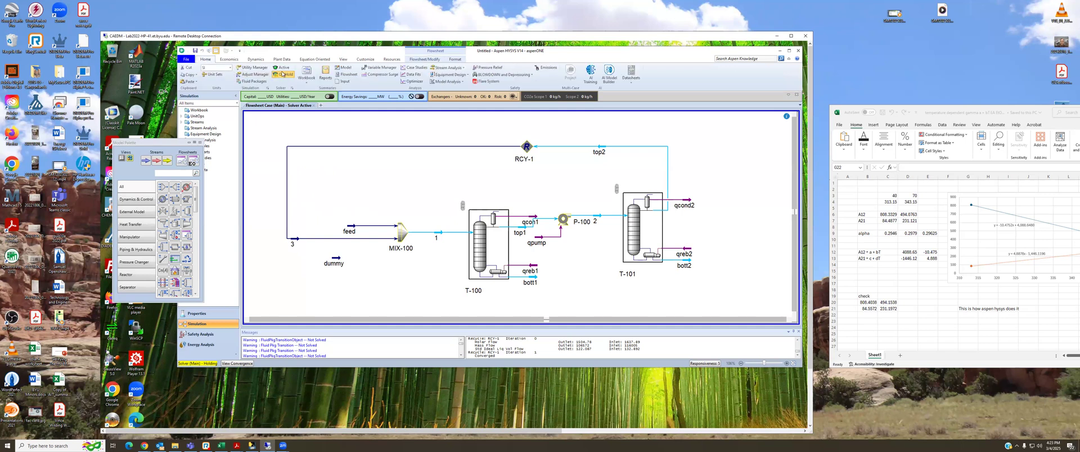
pyautogui.click(281, 68)
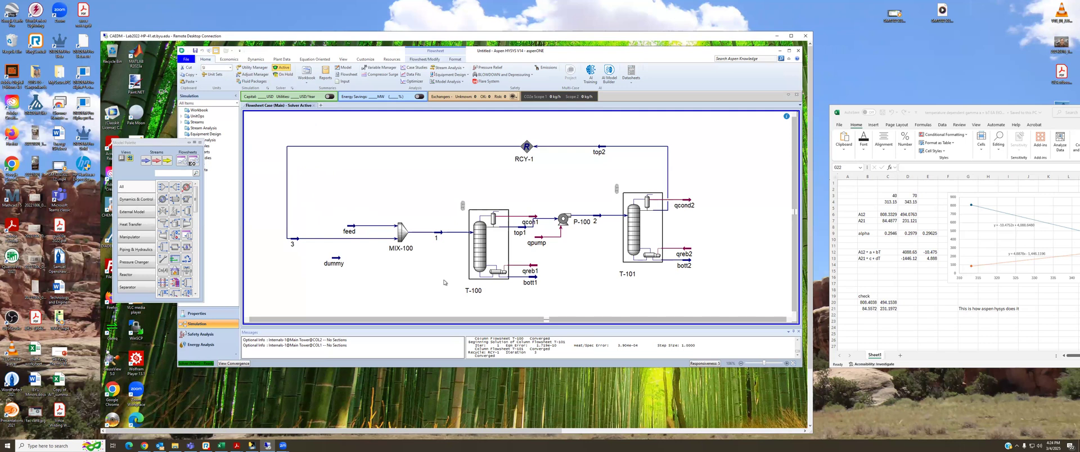
# Review the specifications and temperature profiles on the monitor pages of columns T-100 and T-101.
pyautogui.doubleClick(479, 248)
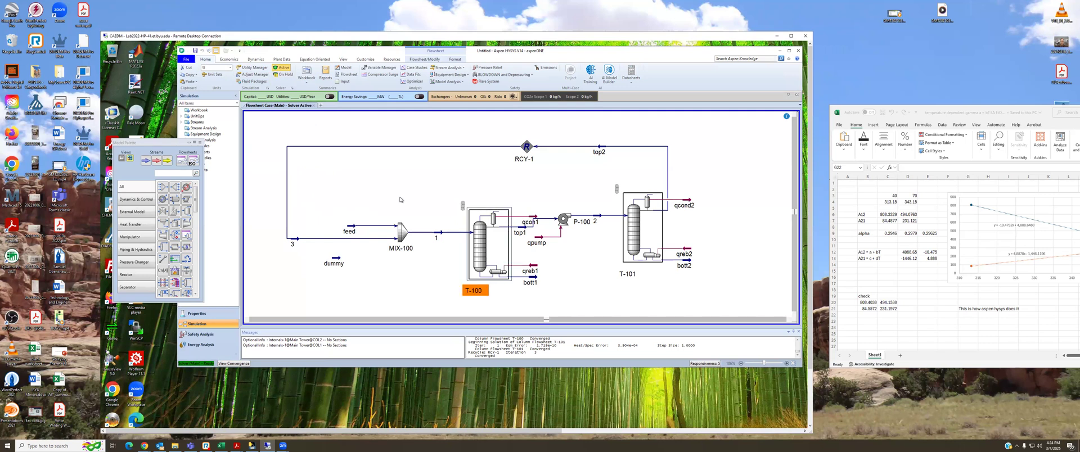
pyautogui.click(192, 150)
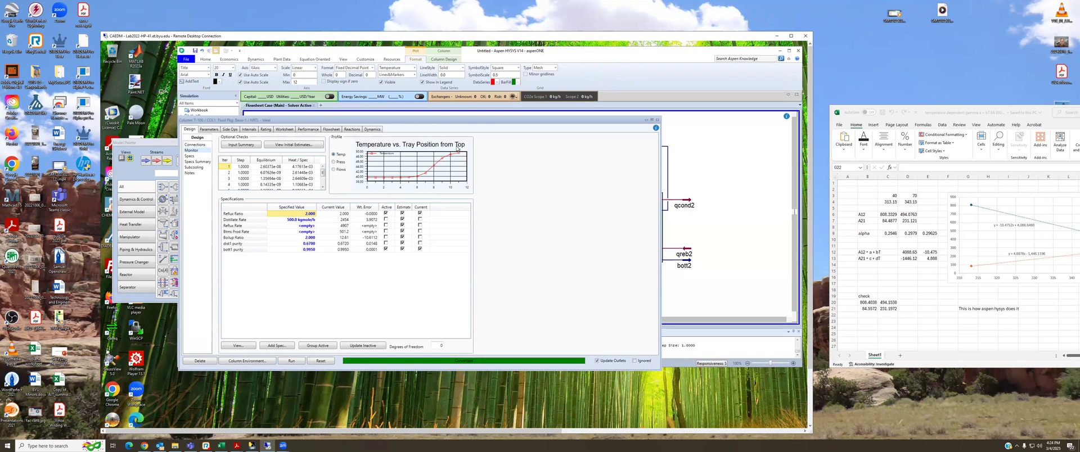
pyautogui.click(657, 120)
pyautogui.doubleClick(631, 225)
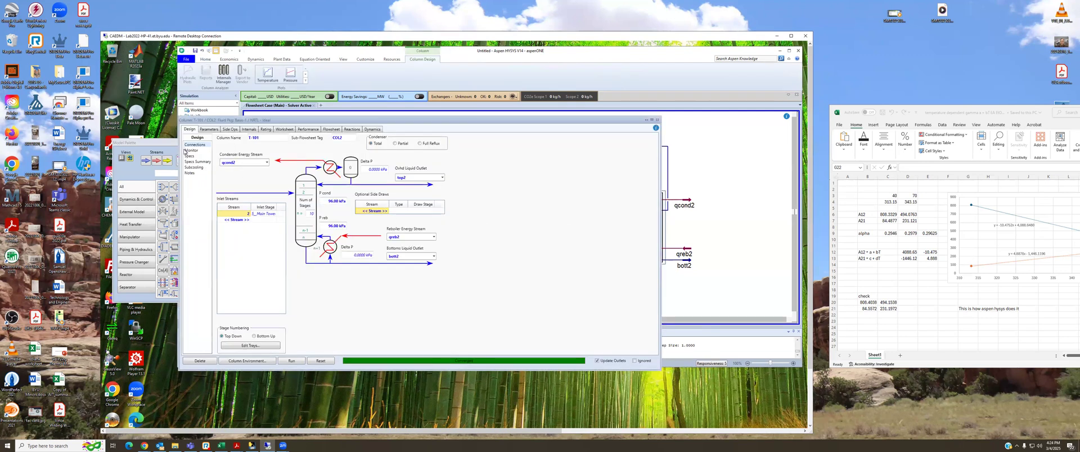
pyautogui.click(192, 151)
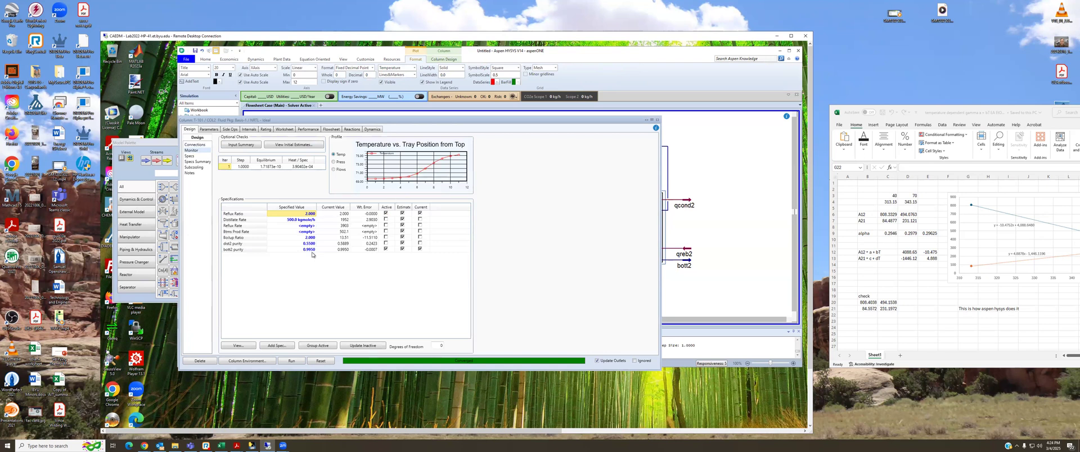
pyautogui.click(658, 120)
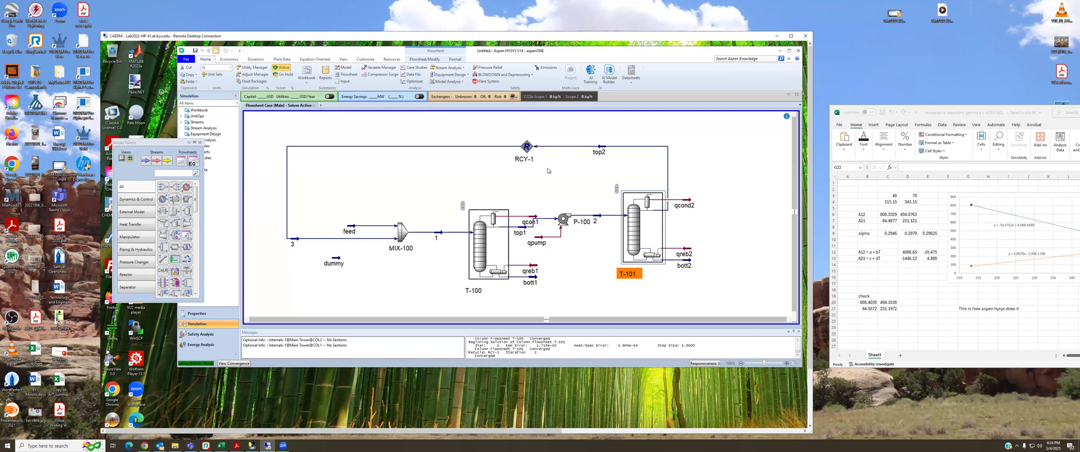
# Set column T-100's boilup ratio specification to 12.61 and make it active in place of the bottoms purity specification.
pyautogui.doubleClick(479, 248)
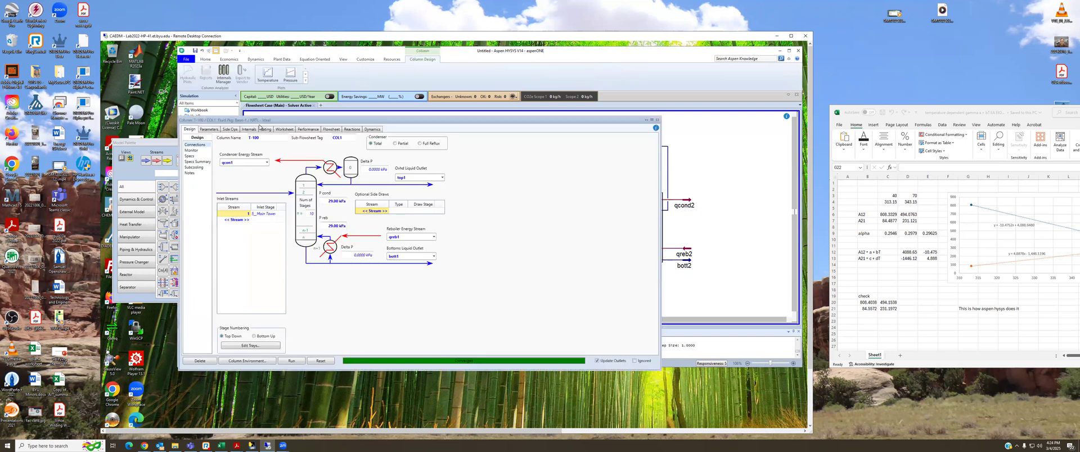
pyautogui.click(191, 150)
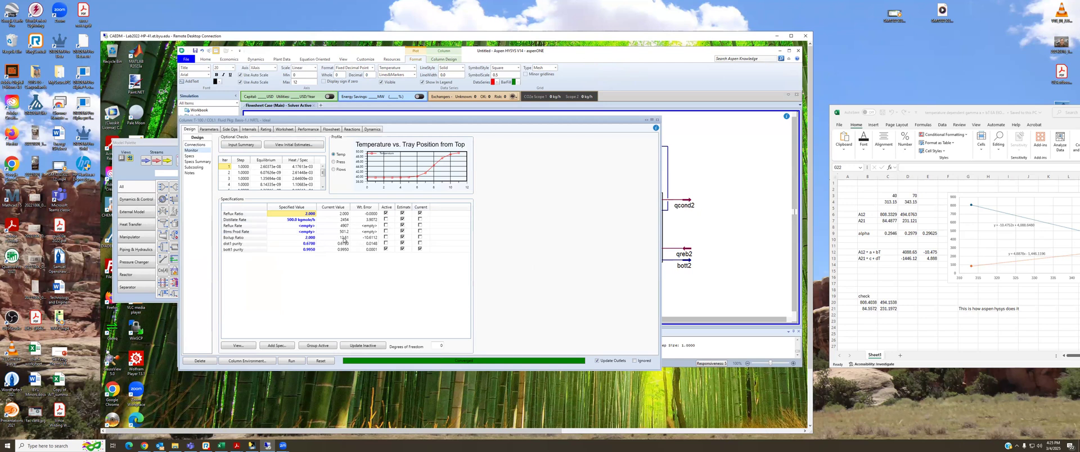
pyautogui.click(310, 237)
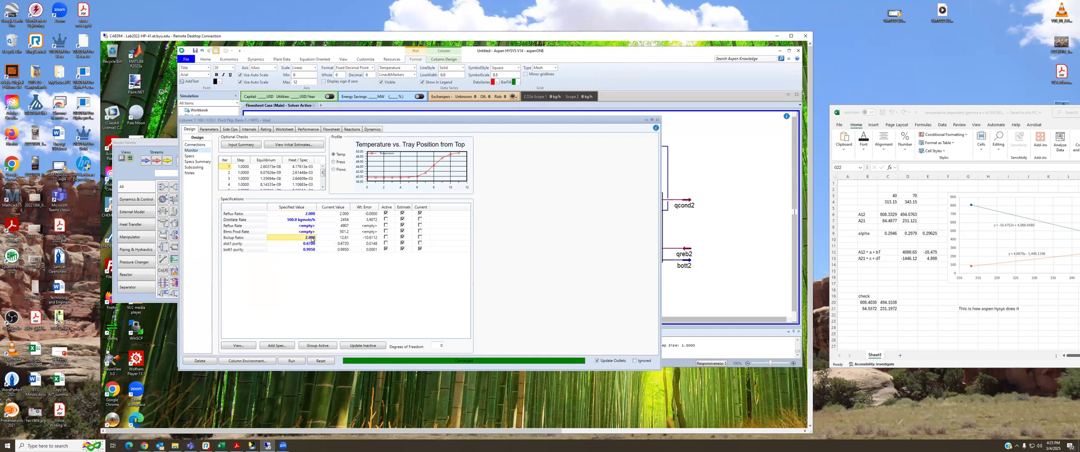
pyautogui.write('12.61')
pyautogui.press('Return')
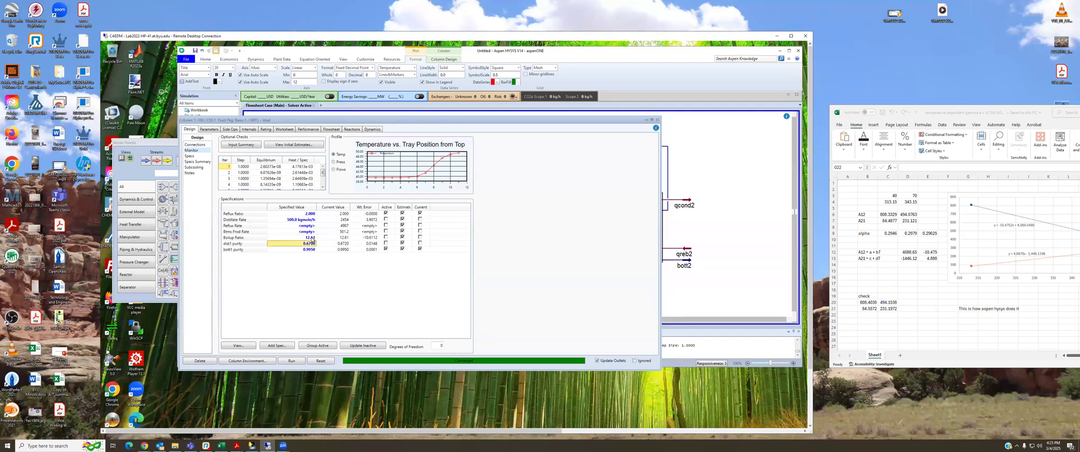
pyautogui.click(385, 237)
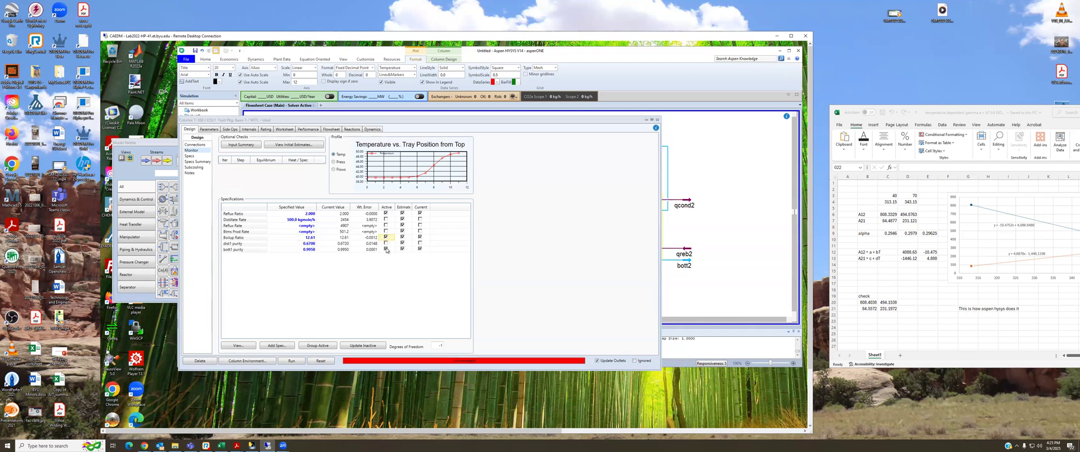
pyautogui.click(385, 249)
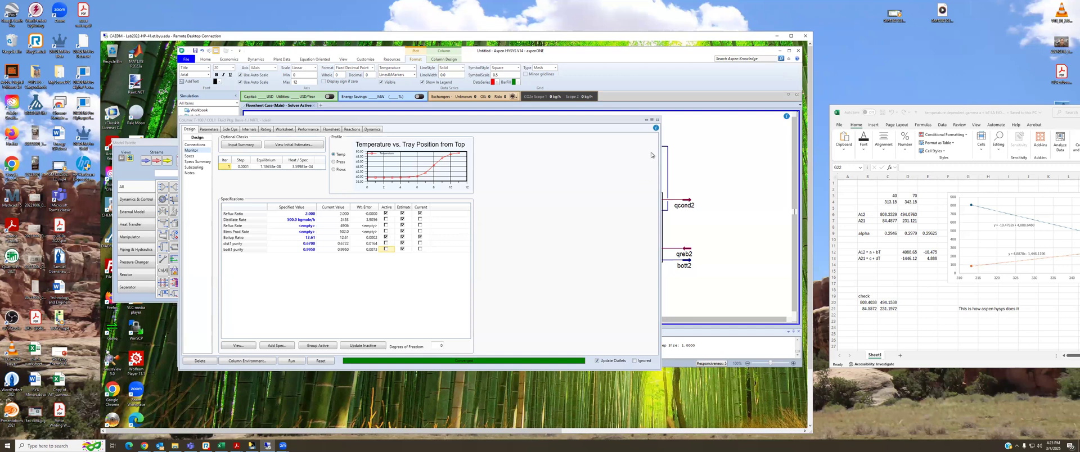
pyautogui.click(658, 121)
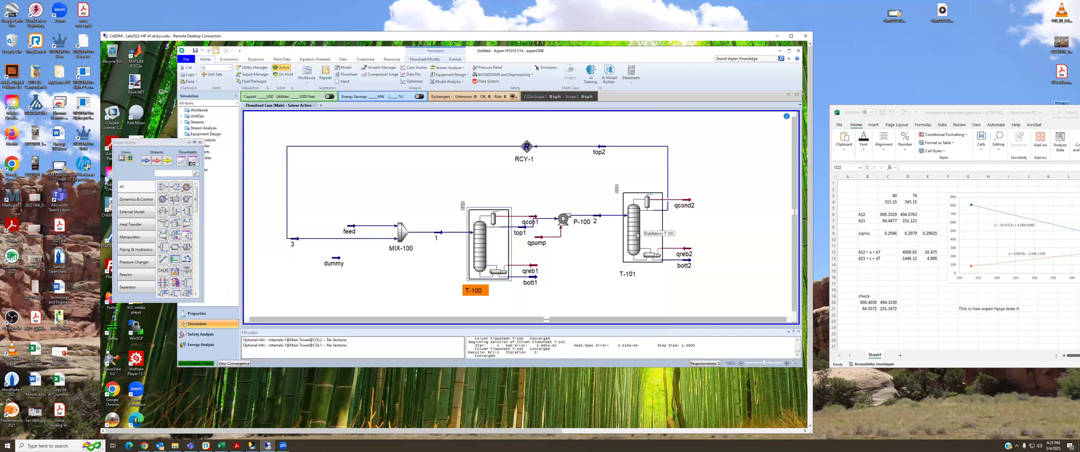
# Set column T-101's boilup ratio specification to 13.48 and make it active in place of the bottoms purity specification.
pyautogui.doubleClick(636, 235)
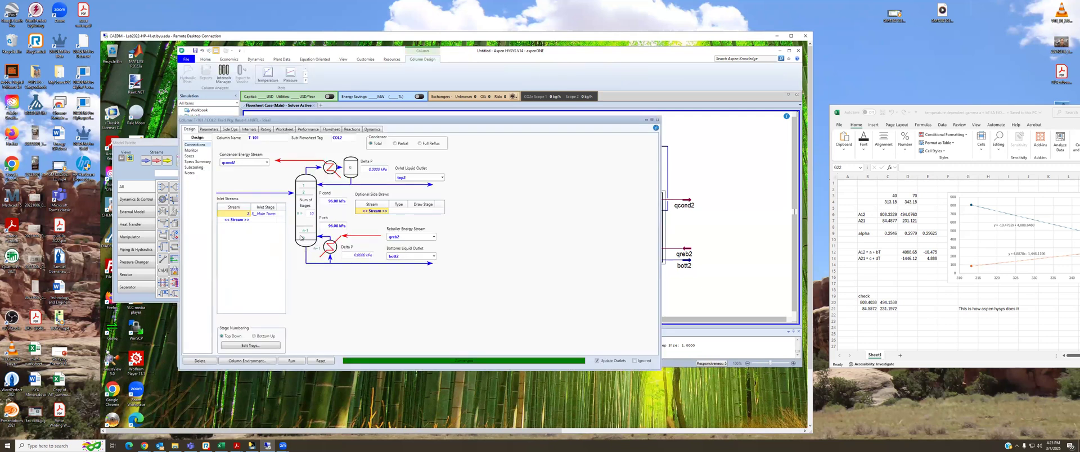
pyautogui.click(192, 151)
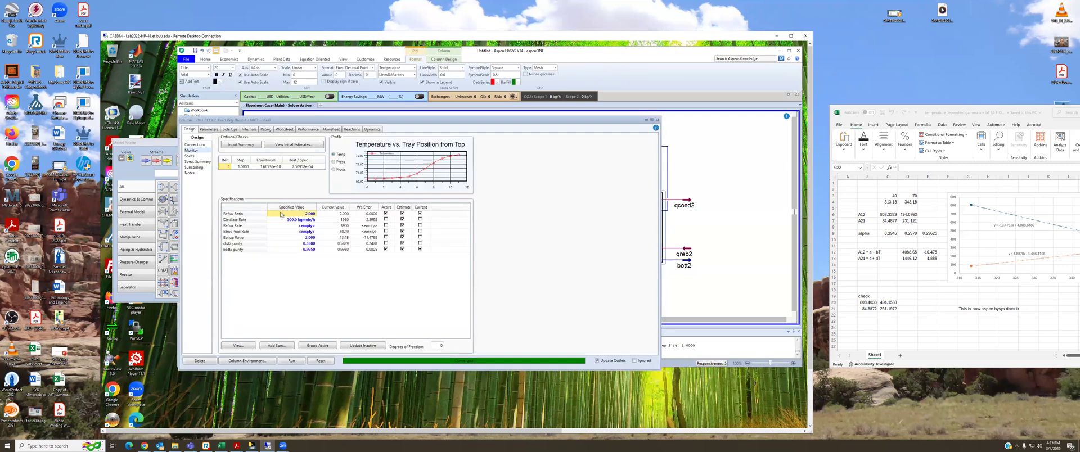
pyautogui.click(309, 238)
pyautogui.write('13.48')
pyautogui.click(385, 237)
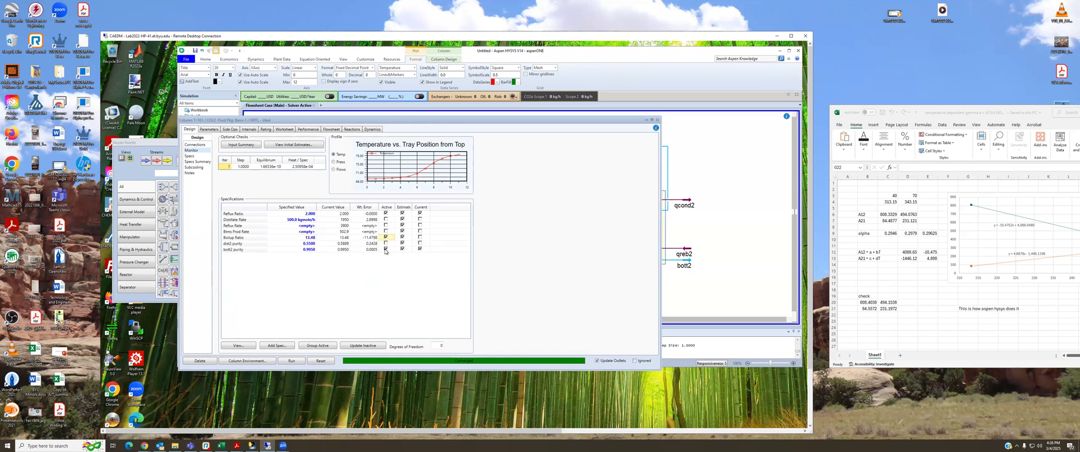
pyautogui.click(385, 249)
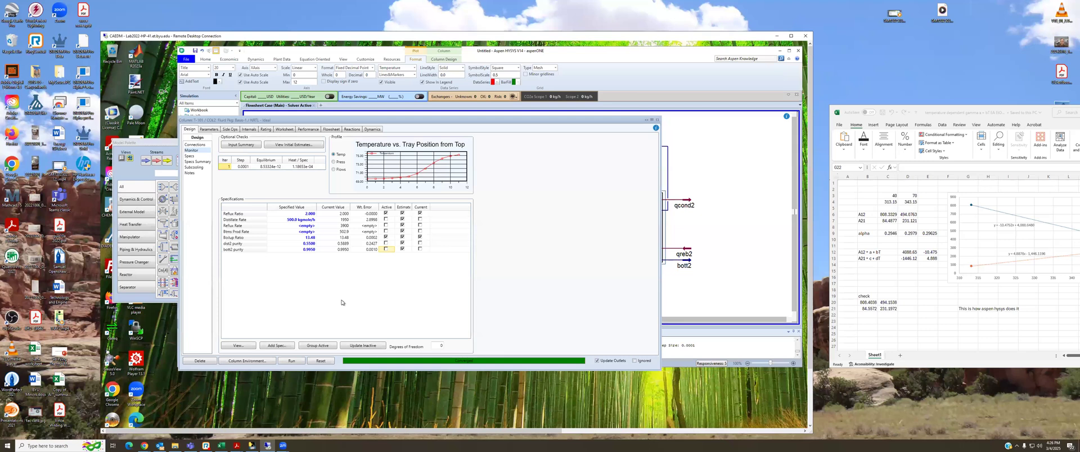
pyautogui.click(656, 121)
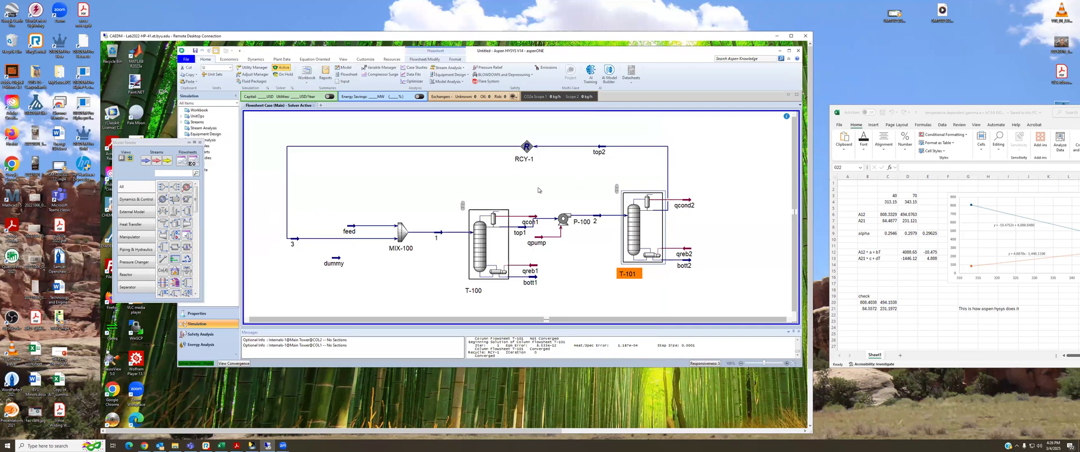